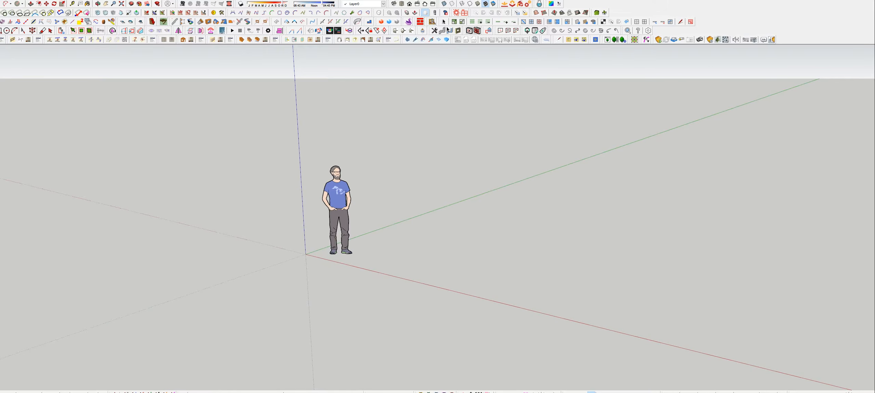
Switch to the File Explorer window showing the Blu Slate paver textures and collapse the Seagate Backup Plus Drive folder tree
mouse_move(0, 76)
mouse_down()
mouse_move(336, 67)
mouse_move(342, 43)
mouse_up()
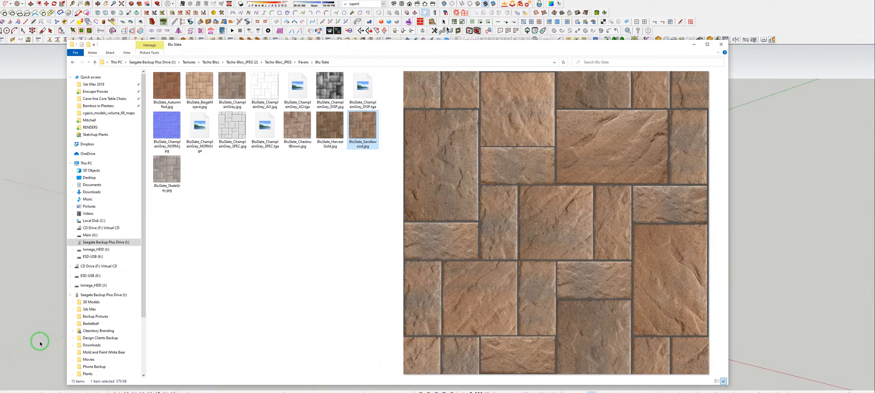
scroll(73, 297, down, 2)
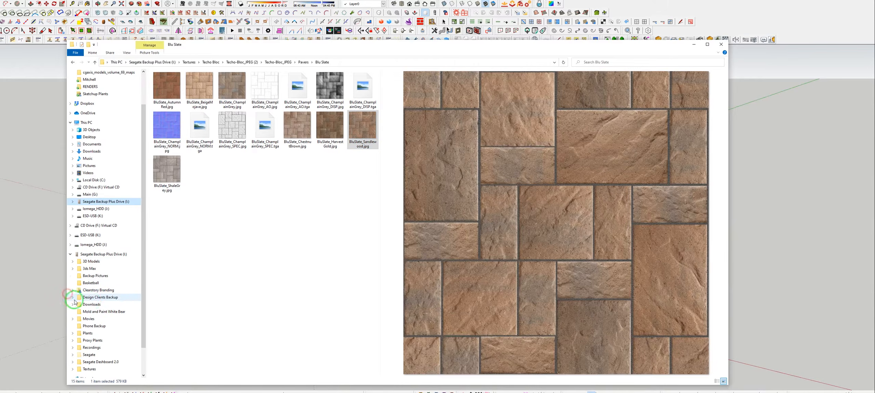
click(71, 254)
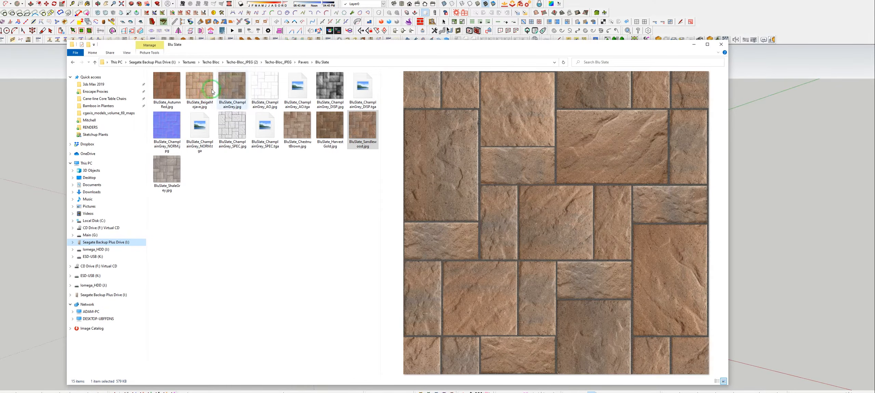
Preview the Blu Slate color variants, including Champlain Grey, Beige Mojave, Autumn Red and Harvest Gold, and open the Sandlewood image
click(297, 133)
click(361, 137)
click(247, 78)
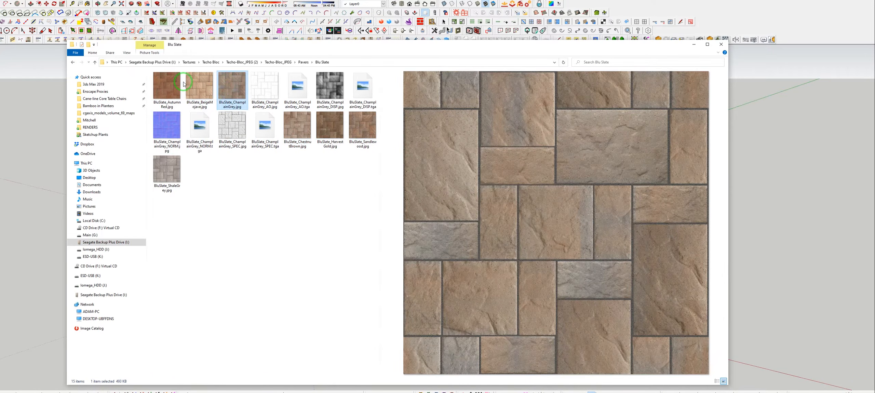
click(181, 82)
click(207, 84)
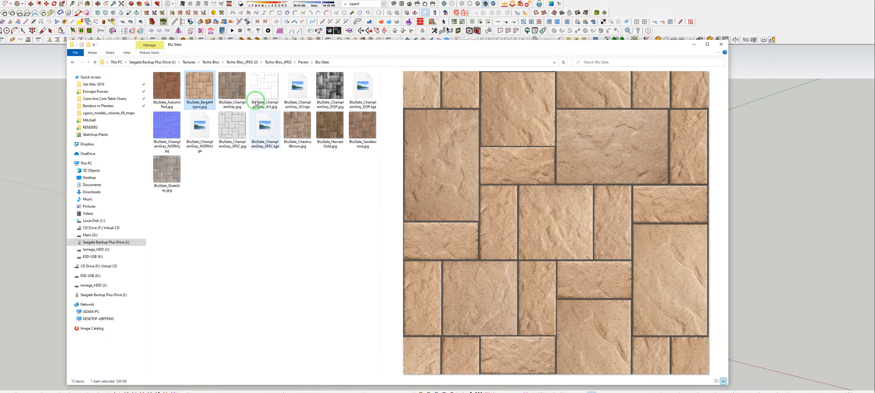
click(158, 83)
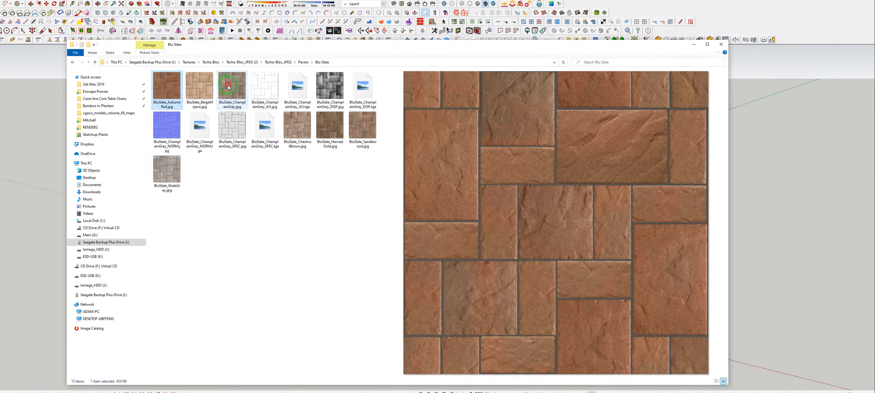
click(228, 87)
click(340, 122)
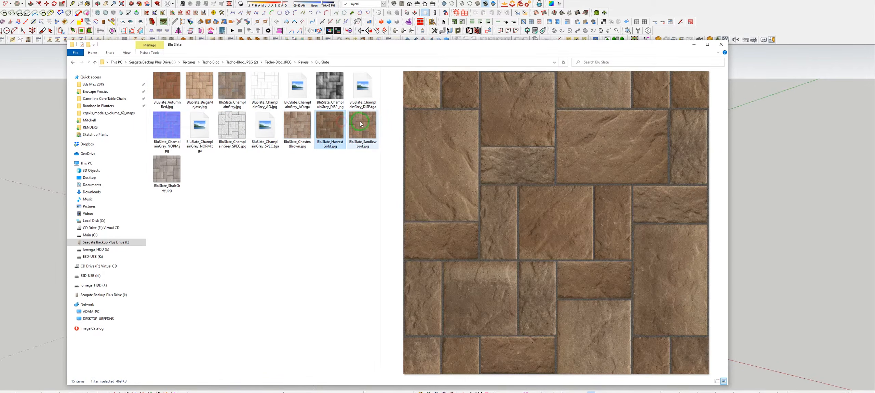
double_click(359, 124)
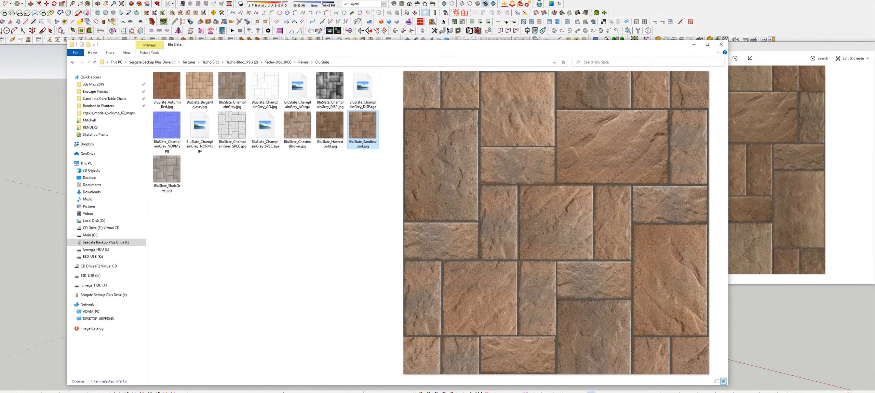
click(431, 167)
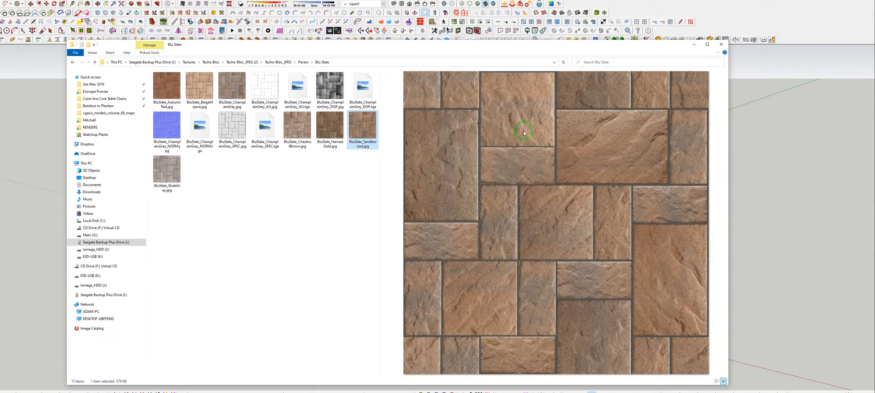
Compare the Harvest Gold, Chestnut Brown, Sandlewood, Champlain Grey, Beige Mojave and Autumn Red previews again
click(324, 124)
click(296, 128)
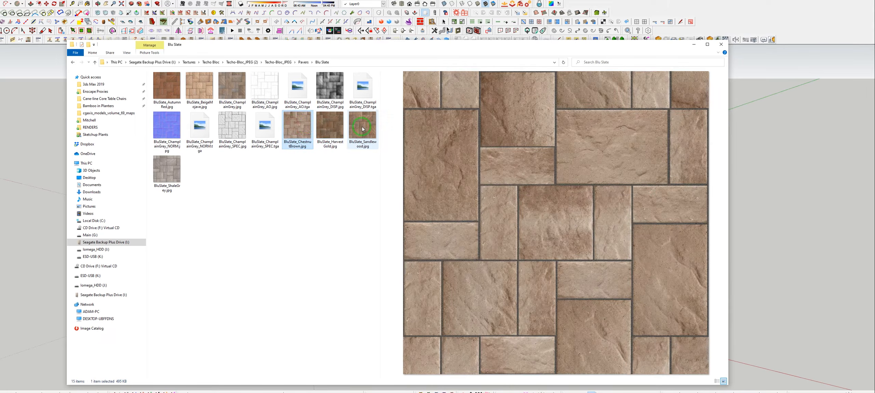
click(362, 127)
click(230, 87)
click(197, 81)
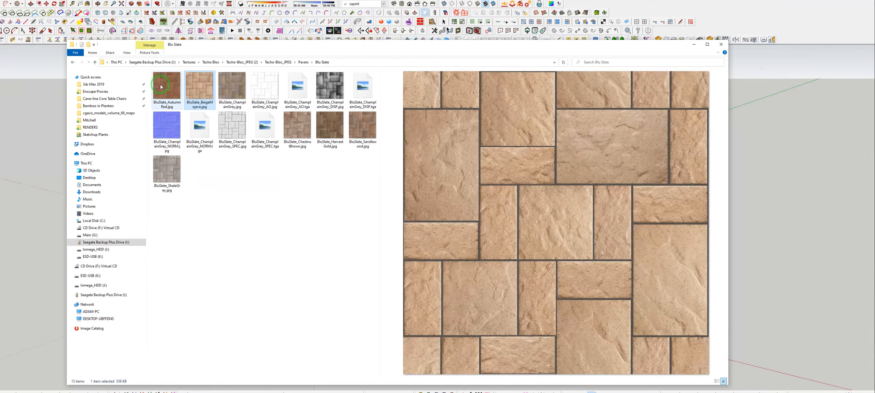
click(160, 85)
click(346, 45)
drag(345, 45, 378, 48)
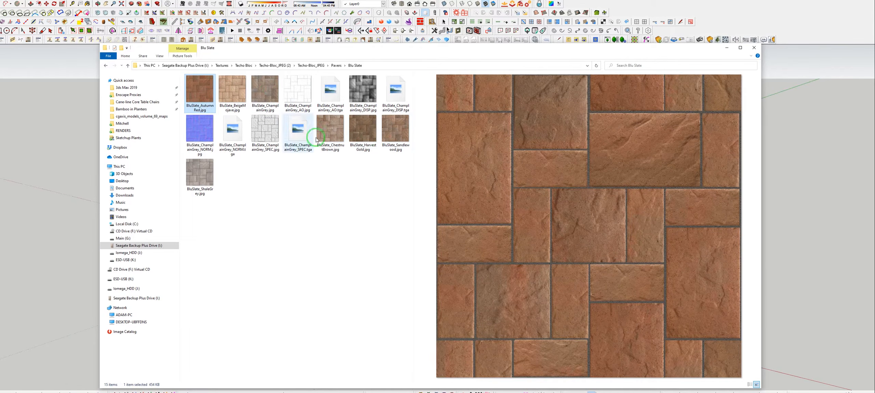
Bring BluSlate_ChamplainGrey.jpg into the SketchUp model as a flat image with one corner at the origin
click(262, 99)
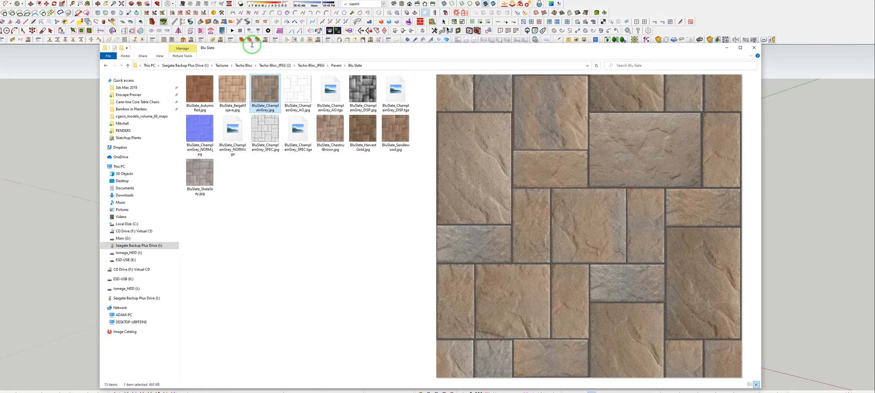
mouse_move(252, 45)
mouse_down()
mouse_move(301, 43)
mouse_move(460, 95)
mouse_move(322, 39)
mouse_move(468, 98)
mouse_move(738, 74)
mouse_up()
click(739, 127)
mouse_move(740, 128)
mouse_down()
mouse_move(394, 250)
mouse_move(268, 280)
mouse_move(301, 254)
mouse_up()
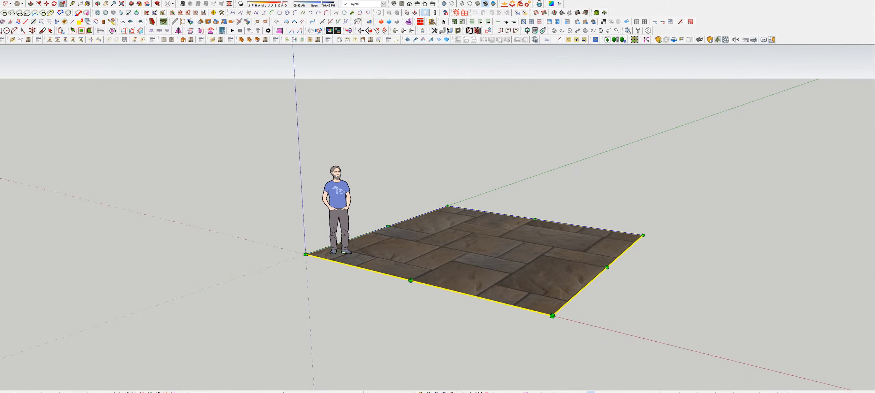
Move the person figure off the paver image to the open ground beside it, and select the image
middle_drag(478, 234, 337, 288)
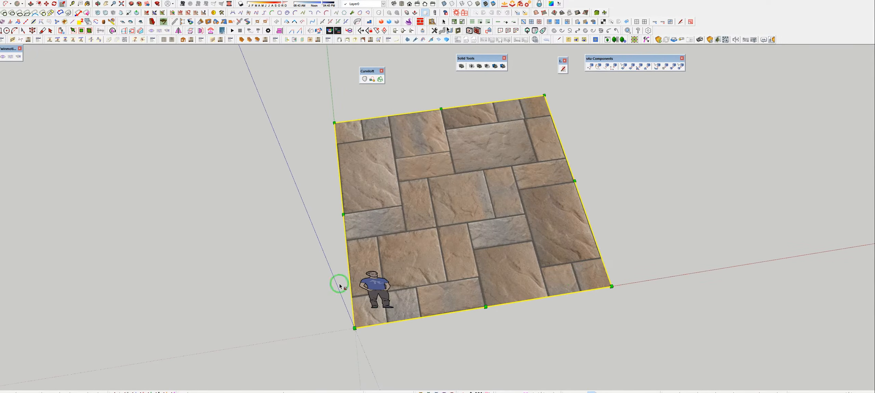
middle_drag(373, 201, 494, 278)
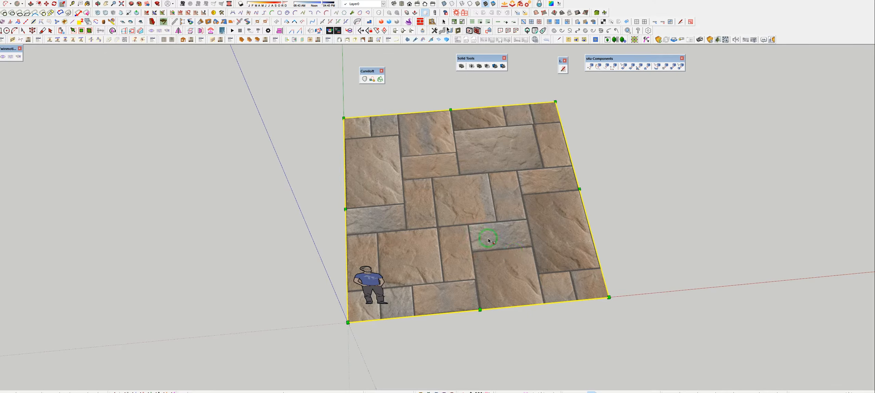
mouse_move(531, 236)
middle_down()
mouse_move(366, 283)
mouse_move(336, 265)
middle_up()
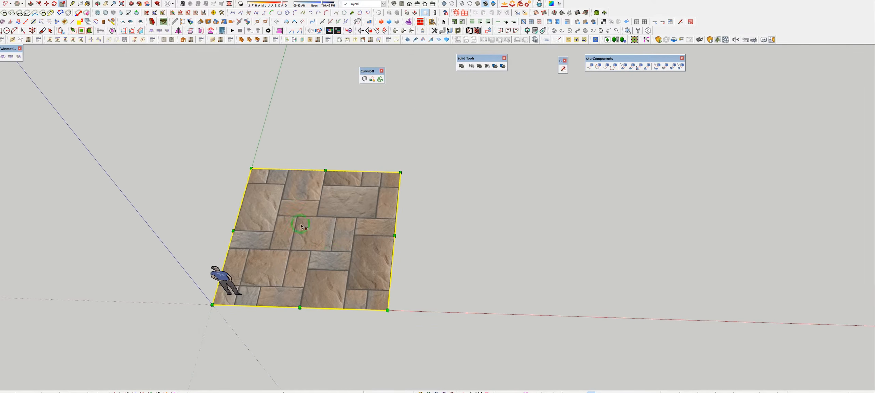
key(space)
click(230, 286)
key(m)
click(281, 290)
click(218, 283)
key(space)
click(255, 276)
shift+middle_drag(254, 279, 328, 276)
middle_drag(385, 260, 388, 228)
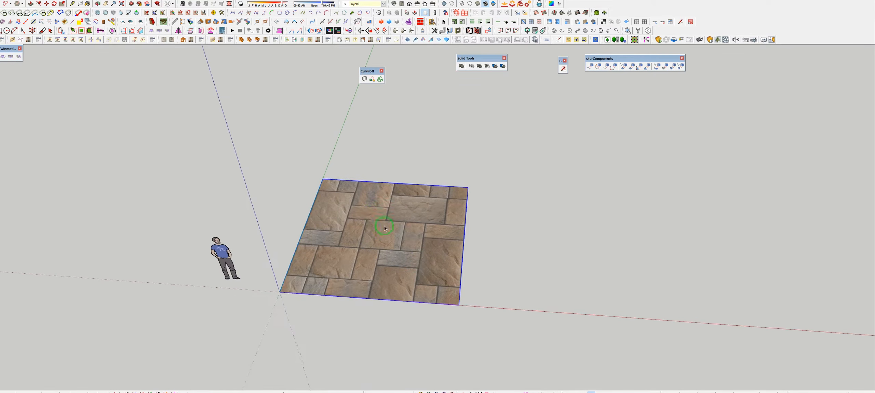
Draw a large rectangular face on the ground beside the paver image, with its near edge along the red axis
key(b)
mouse_move(418, 252)
shift+middle_down()
mouse_move(308, 260)
mouse_move(341, 293)
shift+middle_up()
click(346, 288)
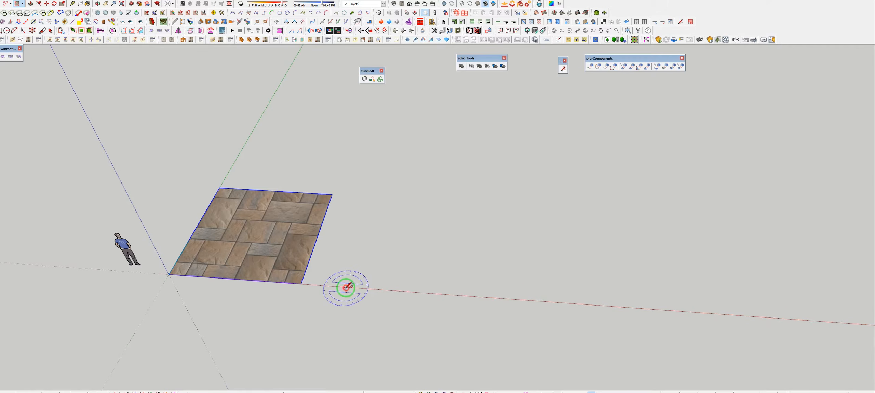
click(604, 305)
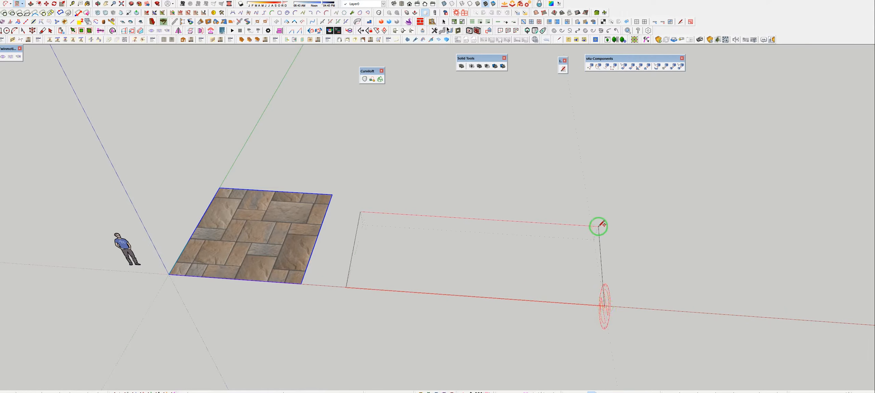
click(557, 94)
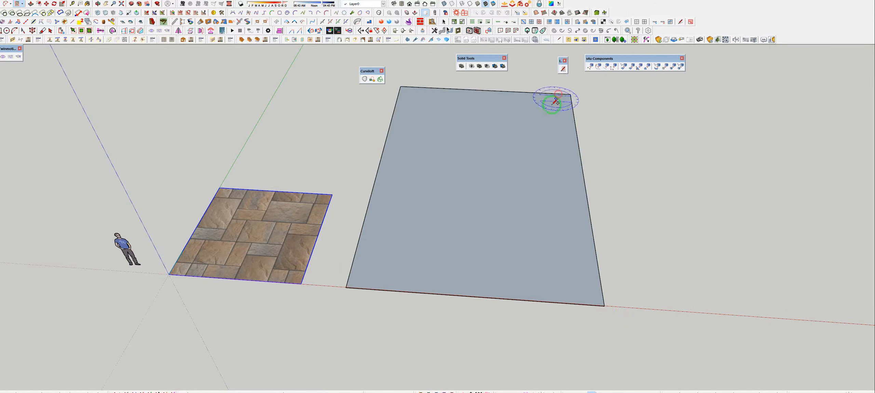
Select the large rectangular face and paint it with the BluSlate_ChamplainGrey texture
key(space)
click(500, 221)
key(b)
click(494, 226)
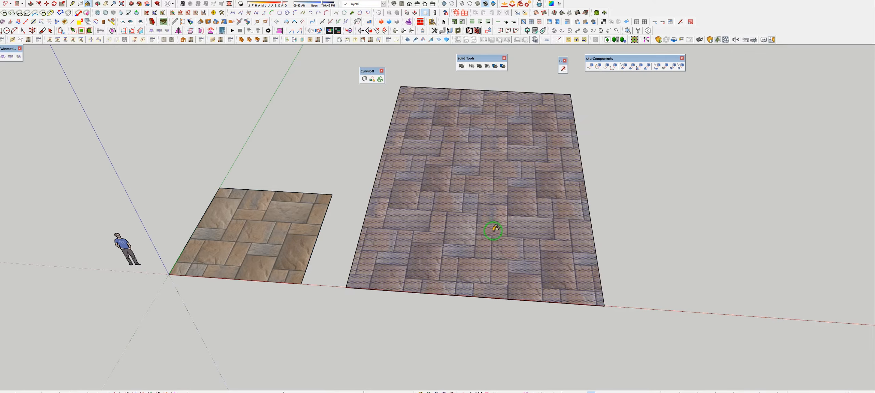
mouse_move(540, 216)
middle_down()
mouse_move(230, 192)
mouse_move(547, 164)
mouse_move(587, 201)
middle_up()
scroll(502, 250, up, 2)
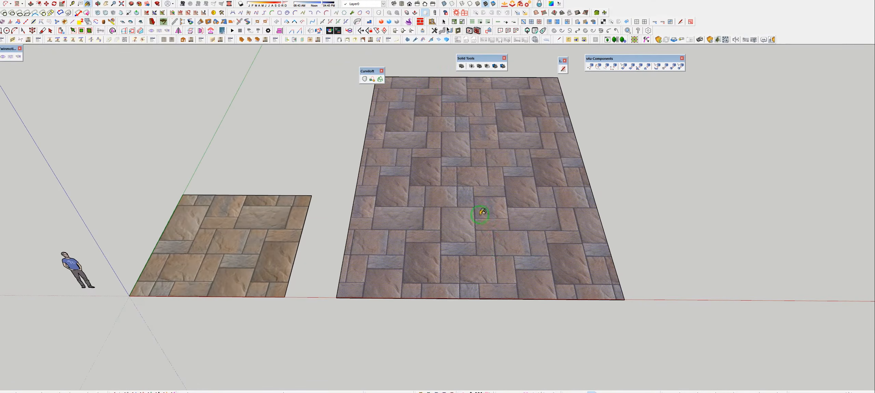
shift+middle_drag(501, 224, 450, 250)
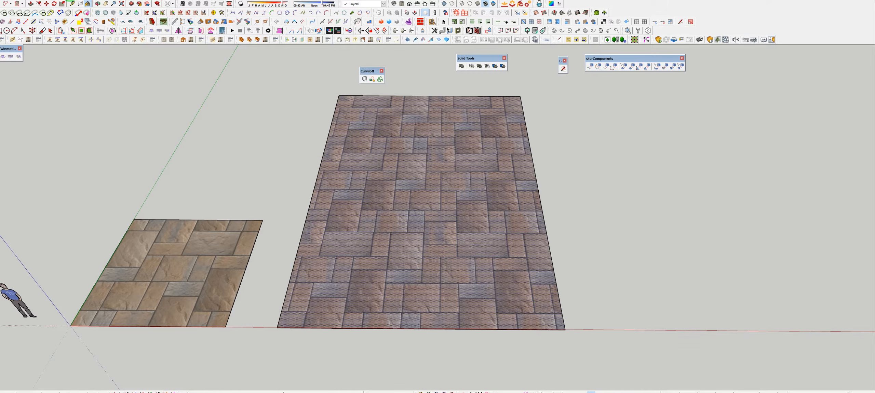
Start Curic's UV Divide on the selected paver face and place its dialog clear of the large rectangle
click(65, 0)
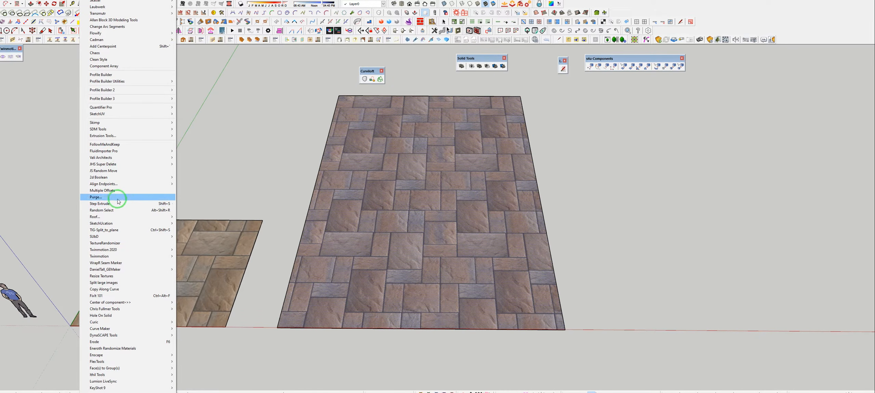
mouse_move(109, 322)
mouse_move(191, 322)
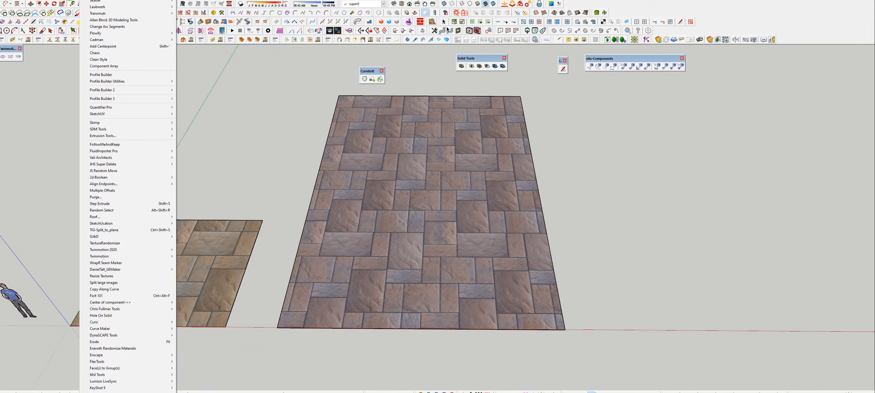
mouse_move(35, 1)
mouse_move(92, 190)
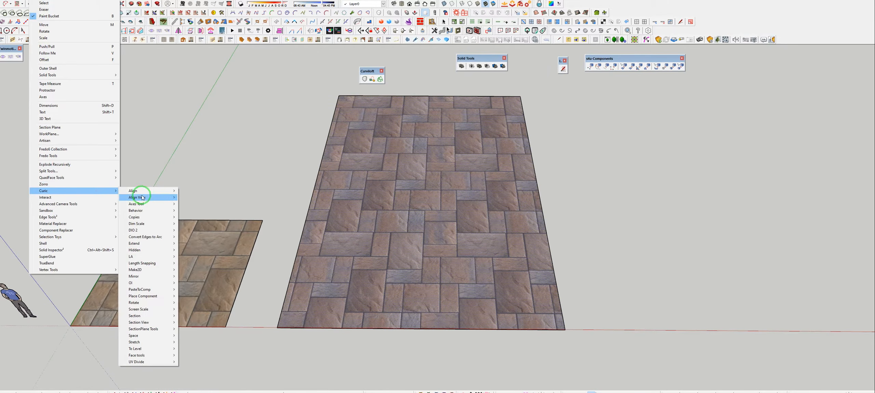
mouse_move(153, 356)
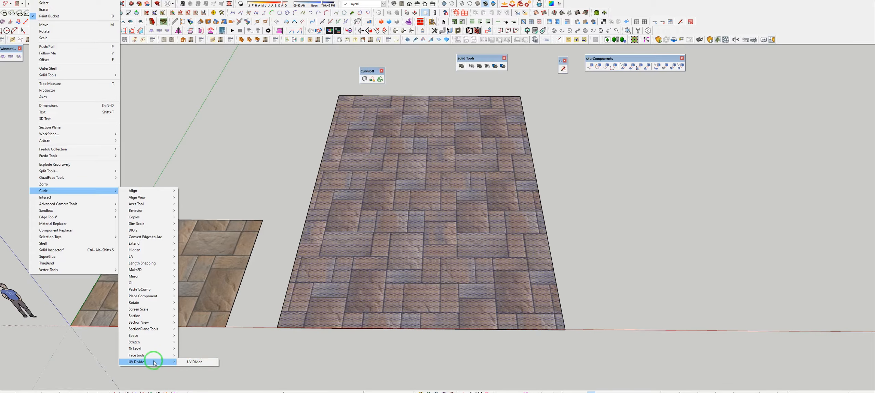
click(195, 361)
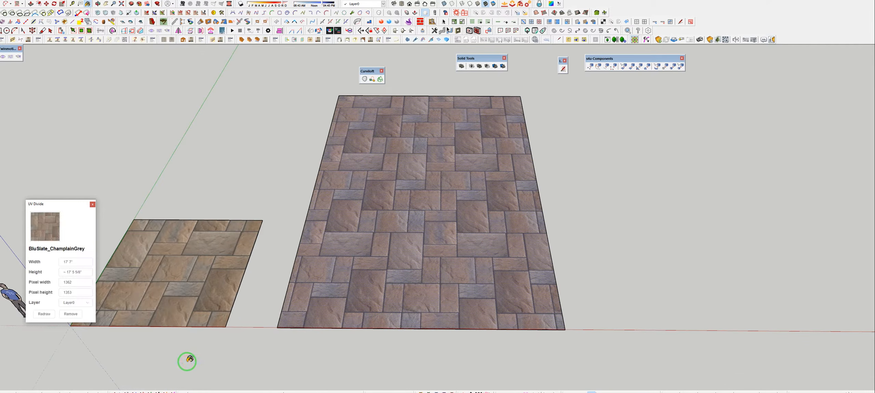
drag(58, 204, 251, 63)
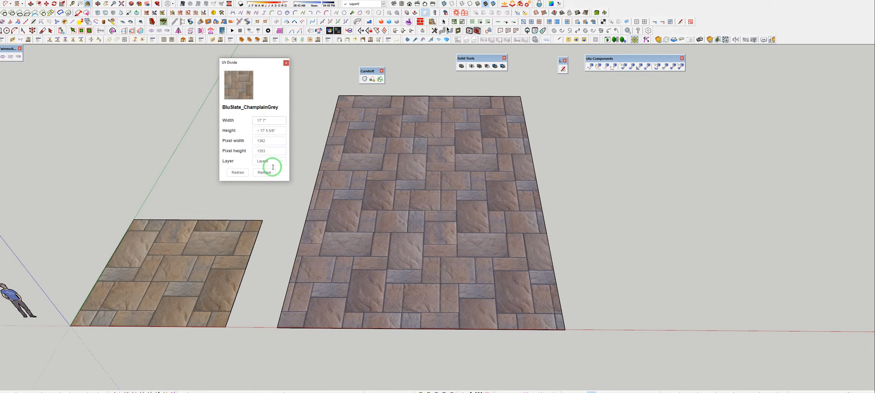
Divide the large face along its texture tile boundaries with UV Divide and select individual sections to inspect the split
click(238, 172)
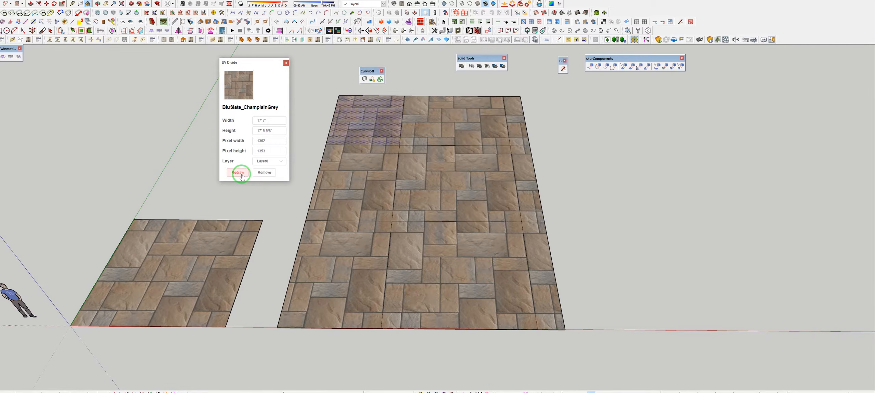
middle_drag(468, 277, 471, 318)
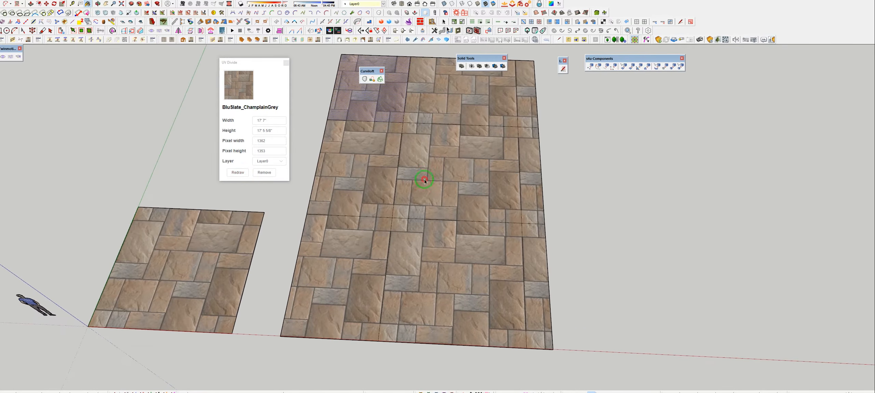
click(372, 186)
click(432, 268)
click(423, 192)
click(361, 254)
click(459, 189)
middle_drag(459, 189, 473, 219)
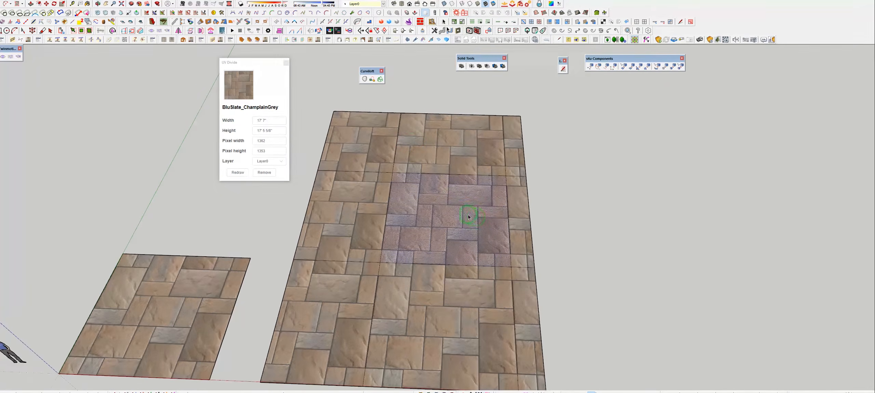
click(474, 145)
Switch the model to the Monochrome face style and undo the UV Divide split of the large face
click(493, 3)
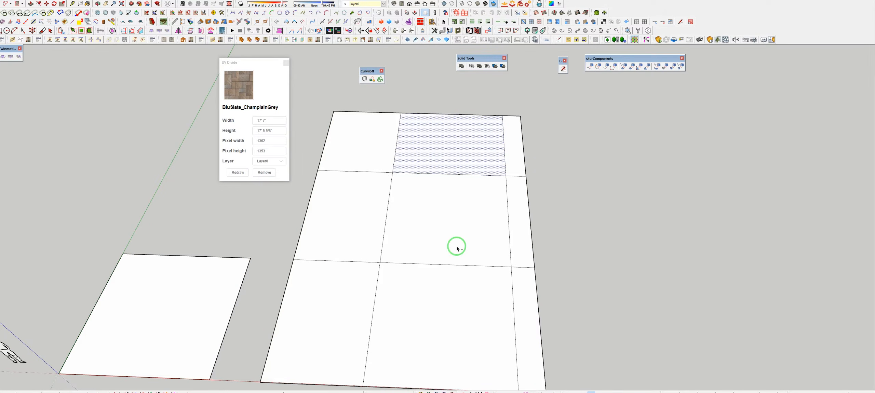
key(ctrl+z)
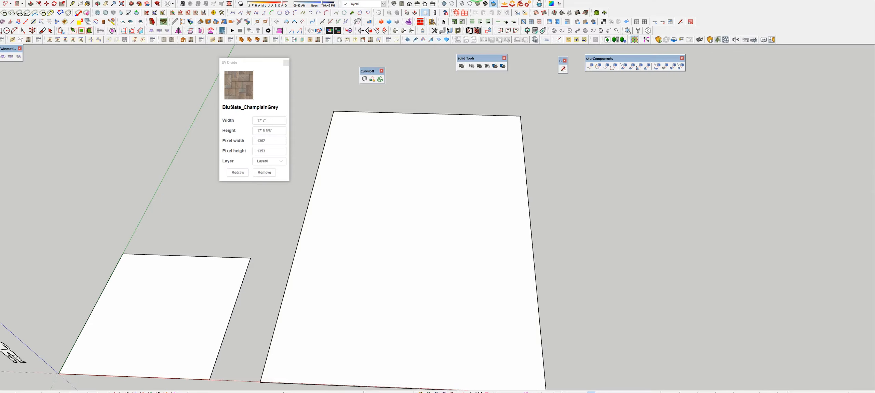
Restore the textured face style, then reposition the paver texture on the large face and scale it down with ThruPaint
click(485, 4)
scroll(406, 140, down, 2)
click(428, 238)
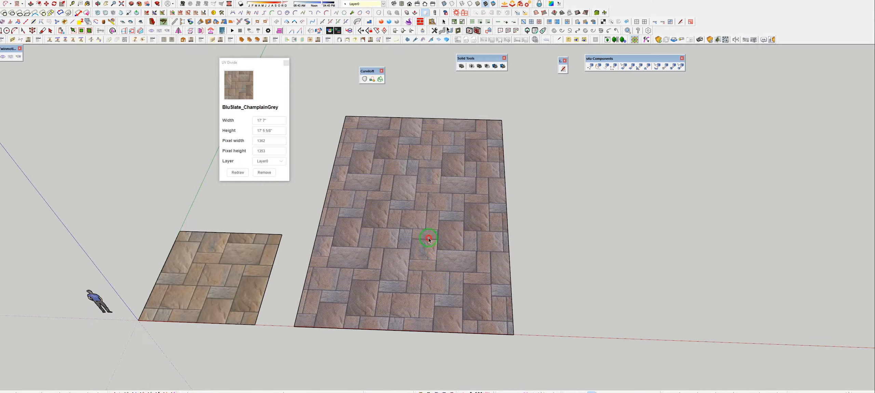
click(437, 288)
drag(437, 290, 361, 246)
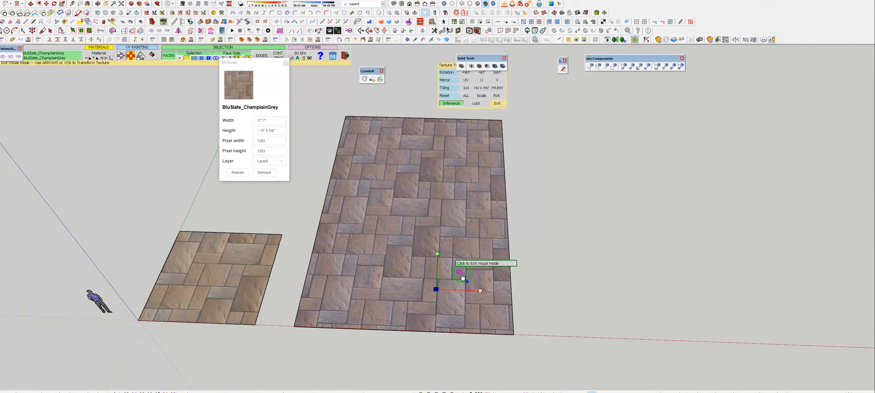
drag(460, 273, 441, 285)
key(space)
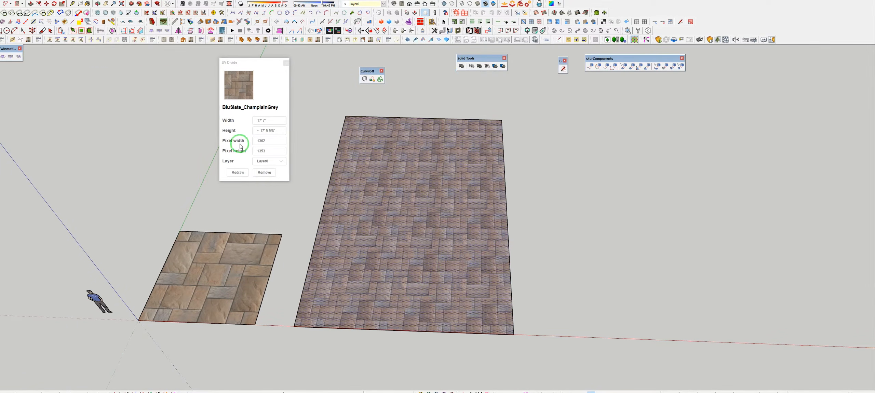
Redraw the UV Divide split so the large face is cut along the resized texture tiles, and inspect the grid
click(238, 172)
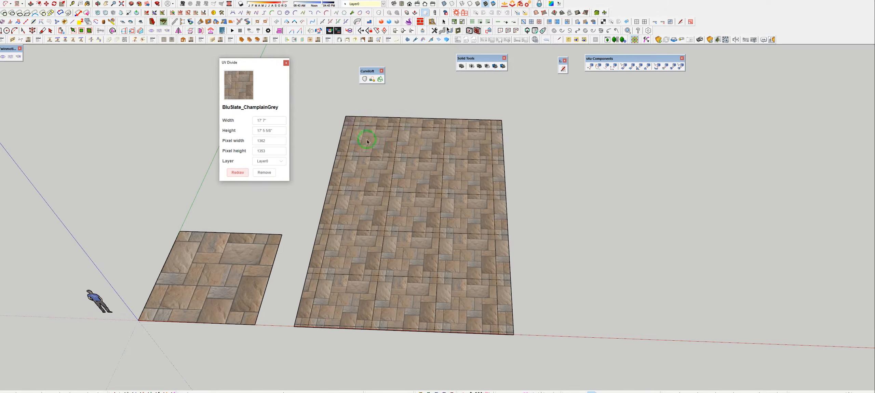
scroll(410, 143, up, 3)
scroll(500, 151, down, 4)
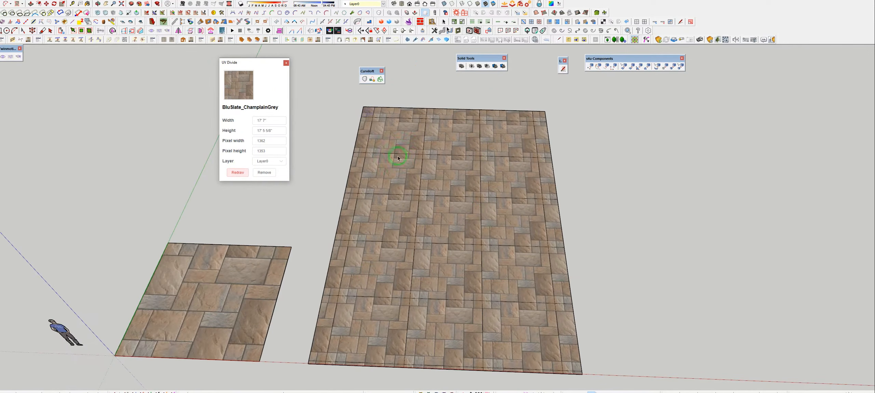
middle_drag(447, 281, 457, 255)
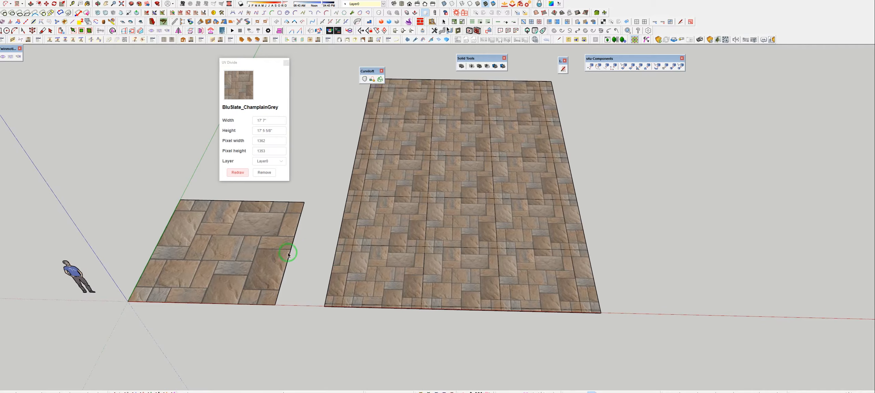
Delete the small textured sample rectangle at the origin
double_click(283, 254)
click(452, 244)
click(406, 317)
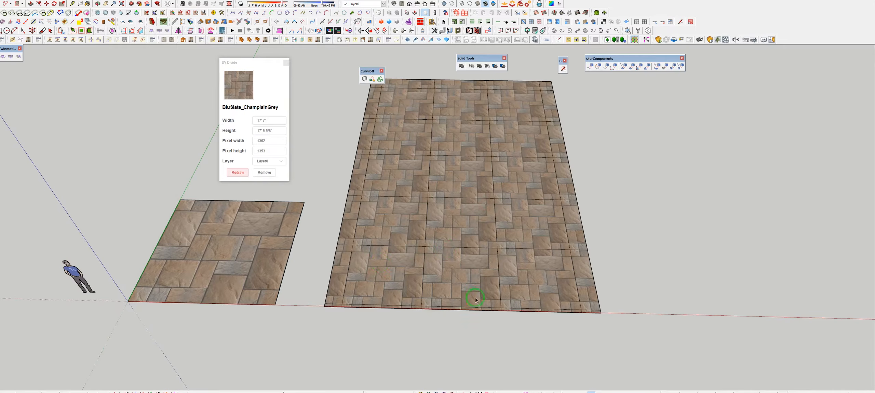
click(238, 265)
key(Delete)
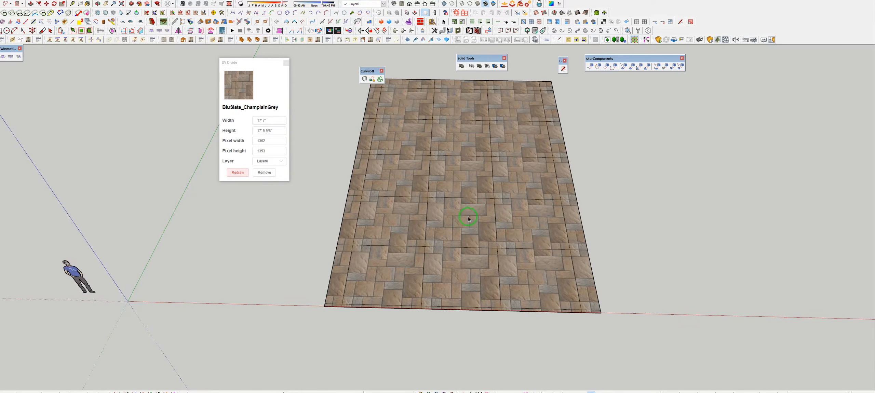
Select a three-by-three block of whole tile sections on the divided face and group it
shift+click(515, 195)
shift+click(474, 189)
shift+click(524, 280)
shift+click(463, 286)
shift+click(406, 227)
shift+click(411, 178)
shift+double_click(402, 254)
key(g)
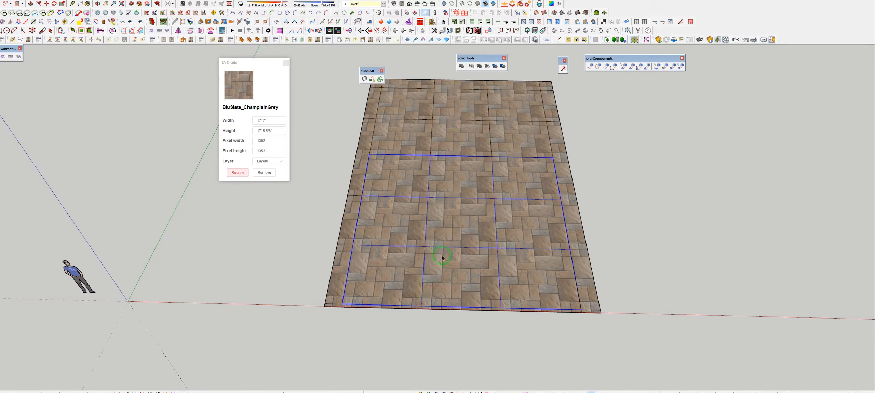
Delete the remaining sections of the divided face outside the grouped three-by-three block
click(454, 139)
key(Delete)
shift+middle_drag(437, 255, 392, 257)
click(393, 256)
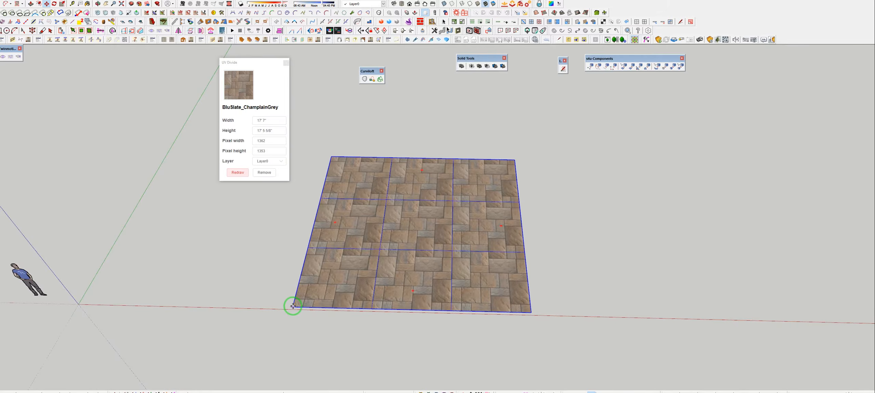
Move the three-by-three tile block by its near corner onto the origin
click(293, 307)
click(78, 303)
middle_drag(260, 257, 525, 370)
shift+middle_drag(574, 193, 479, 224)
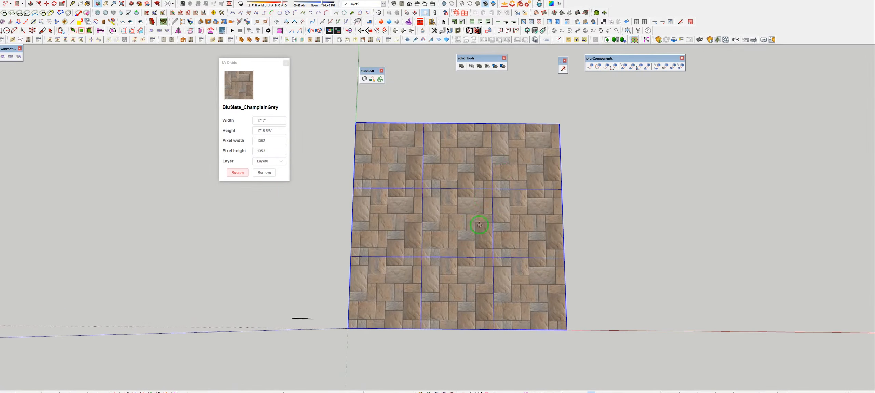
Trace the tall paver that starts at the vertical tile line in the middle of the block with a rectangle
scroll(488, 178, up, 4)
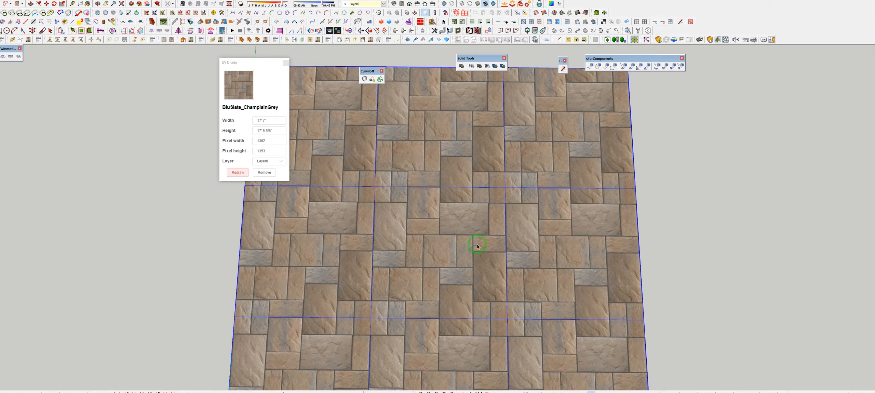
scroll(419, 129, up, 10)
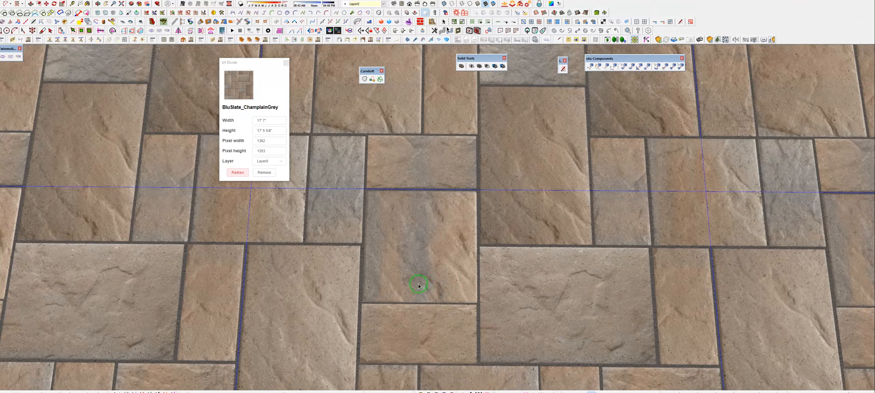
shift+middle_drag(419, 286, 517, 175)
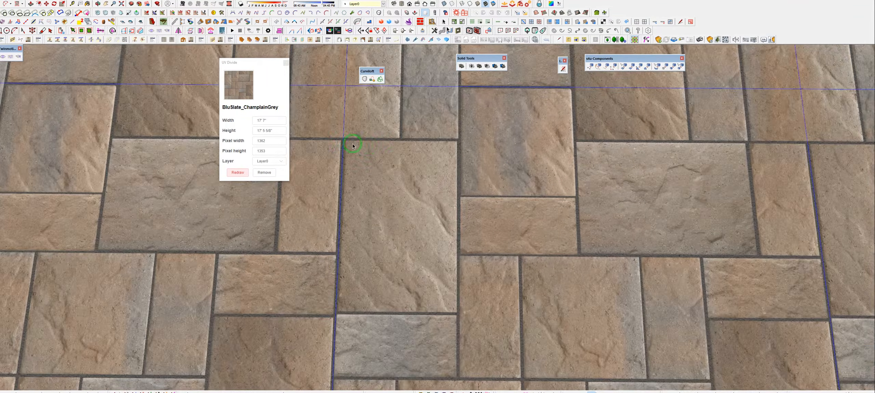
scroll(342, 142, up, 3)
click(340, 138)
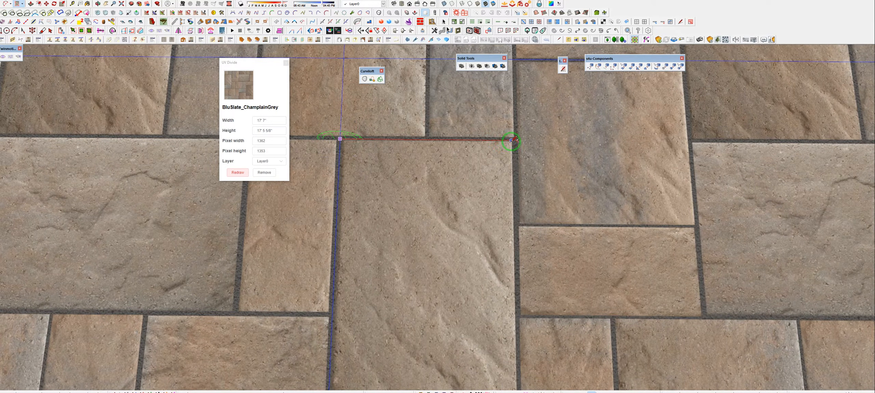
scroll(342, 138, up, 3)
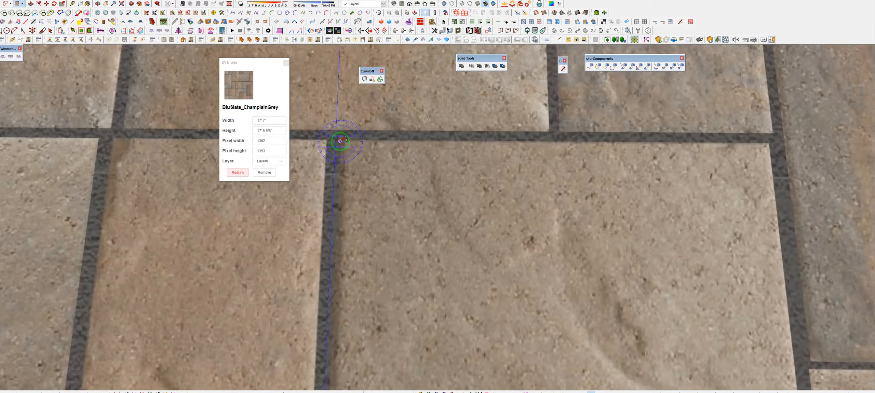
click(777, 141)
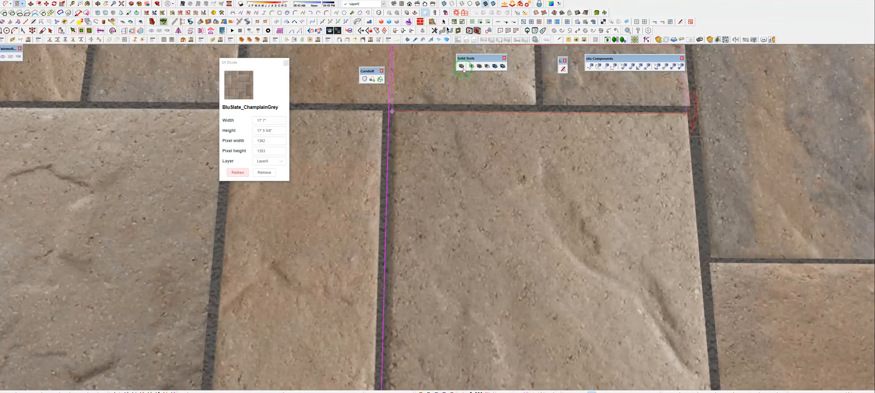
scroll(440, 67, down, 4)
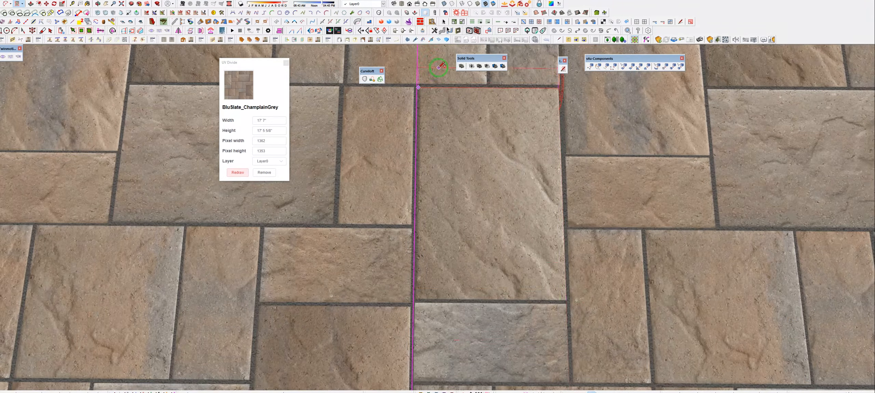
scroll(582, 320, up, 5)
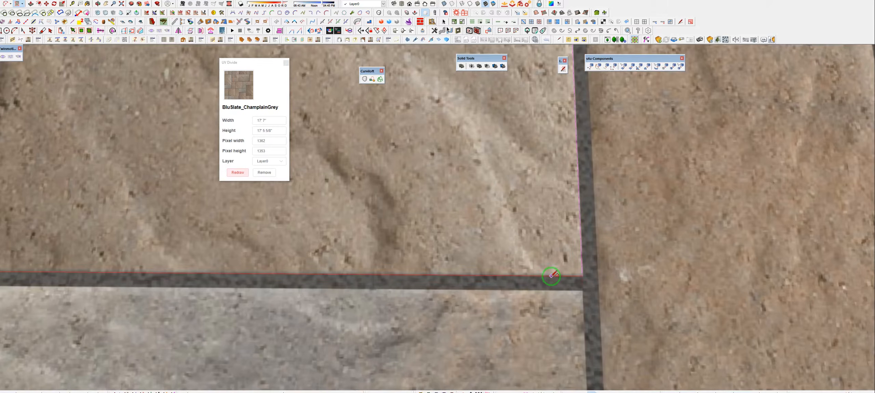
scroll(429, 290, down, 6)
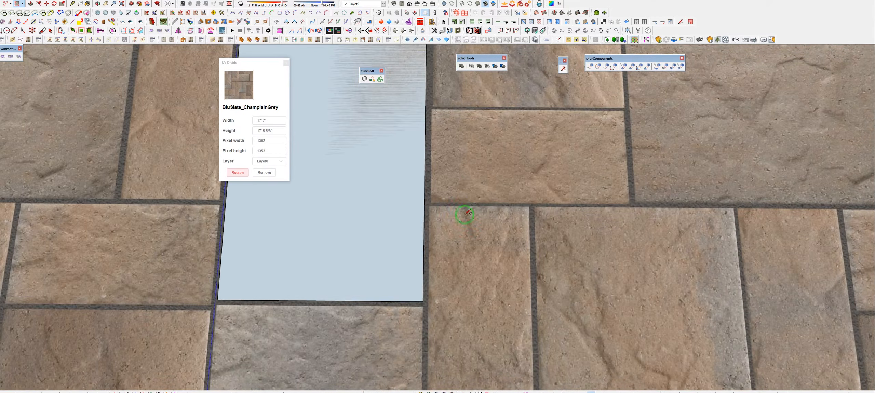
Trace the narrow upright paver to the lower right of the tall paver with a rectangle
scroll(424, 203, up, 3)
click(417, 203)
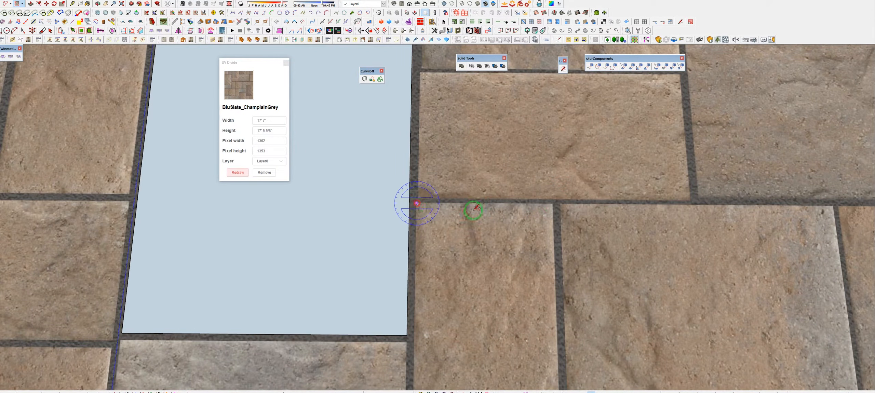
click(553, 204)
scroll(521, 56, down, 5)
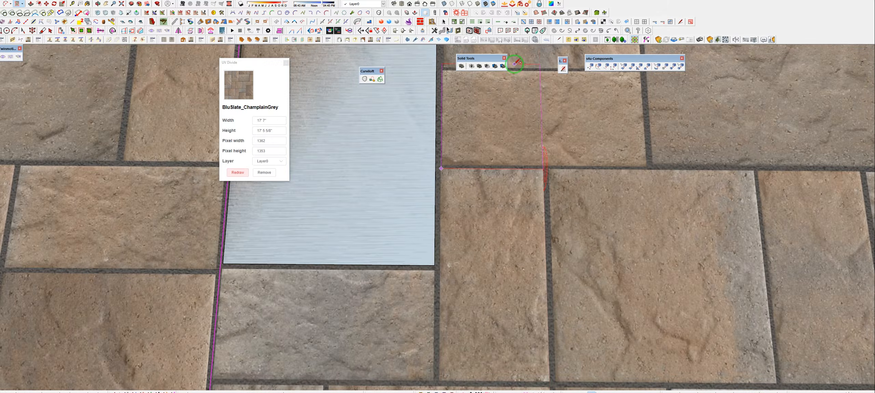
scroll(509, 325, up, 2)
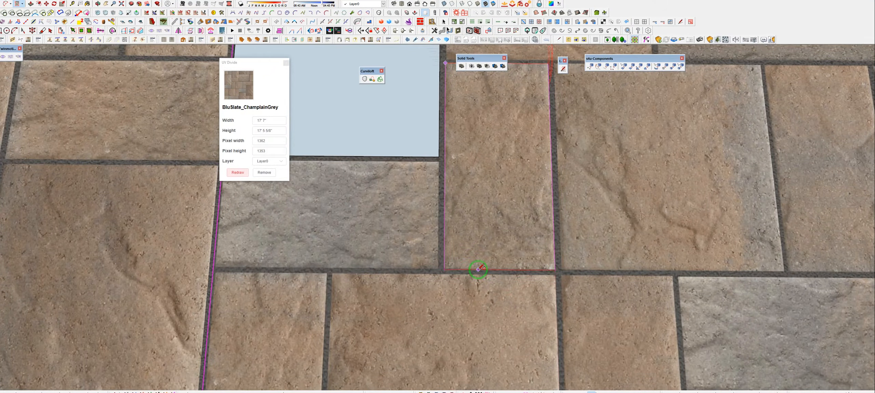
click(478, 270)
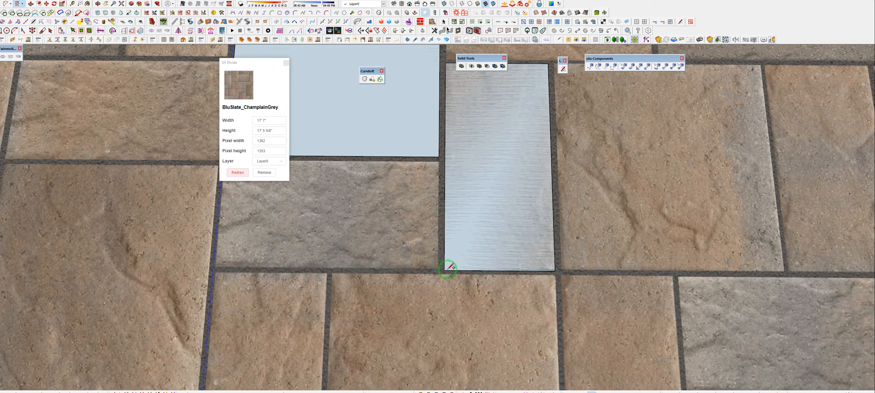
Add guides along the traced joints and draw a rectangle around the horizontal paver directly below the tall one
key(t)
double_click(453, 271)
click(439, 162)
shift+middle_drag(438, 168, 613, 173)
click(401, 160)
scroll(428, 173, down, 4)
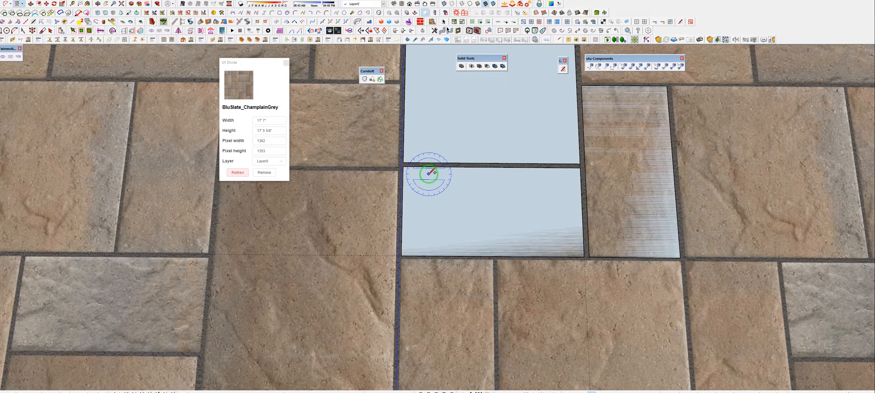
Turn on the X-ray face style and select the three traced paver faces
key(space)
click(468, 185)
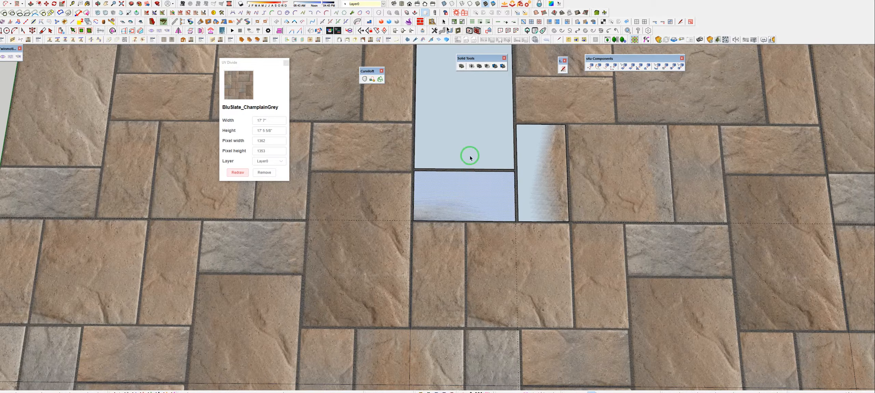
shift+middle_drag(470, 158, 377, 185)
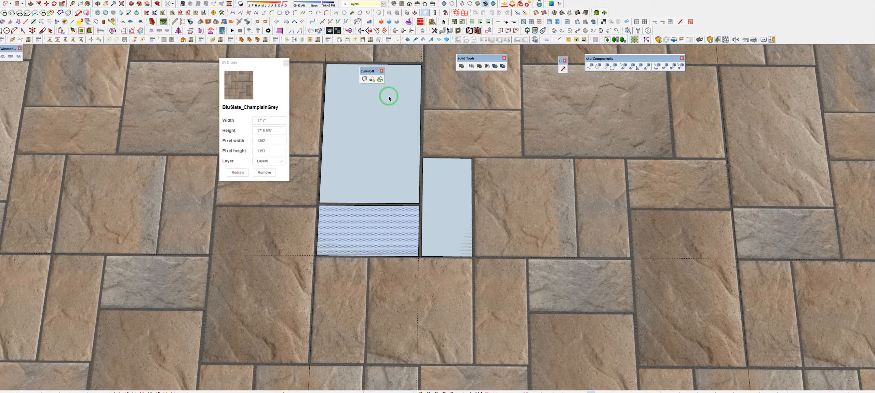
click(444, 3)
click(436, 224)
shift+click(388, 226)
shift+click(385, 178)
Draw a rectangle around the horizontal paver adjoining the right side of the tall paver
scroll(445, 151, up, 8)
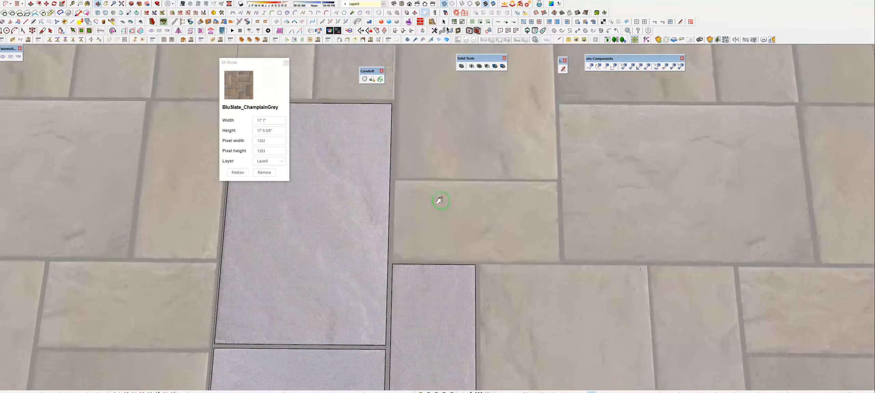
scroll(382, 302, up, 2)
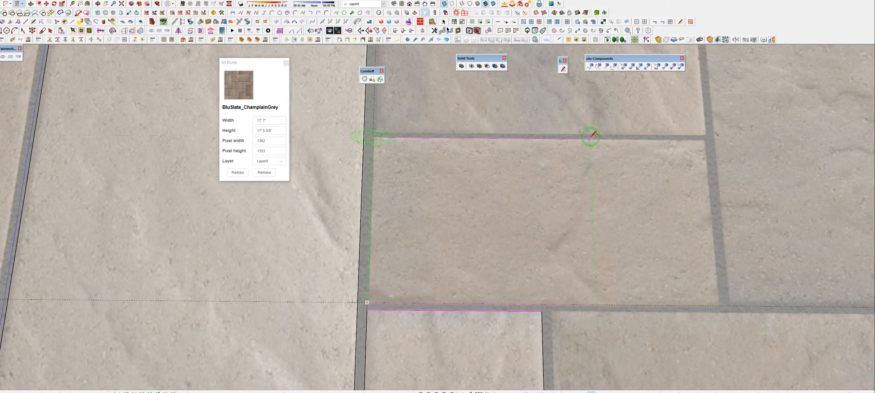
scroll(390, 316, down, 6)
scroll(566, 309, up, 5)
Draw a rectangle around the square paver directly above the traced horizontal one
key(r)
click(275, 279)
click(566, 282)
scroll(566, 283, down, 3)
scroll(423, 160, up, 3)
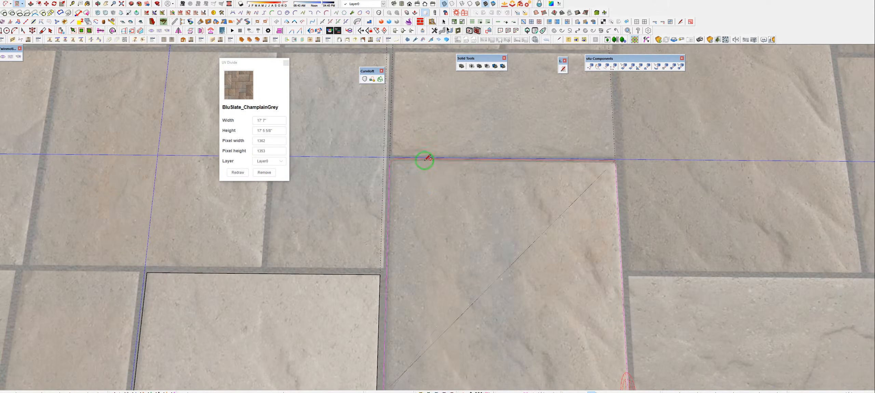
click(423, 160)
Draw a rectangle around the narrow upright paver above the tall one and select its right edge for moving
scroll(424, 160, down, 3)
scroll(325, 181, up, 3)
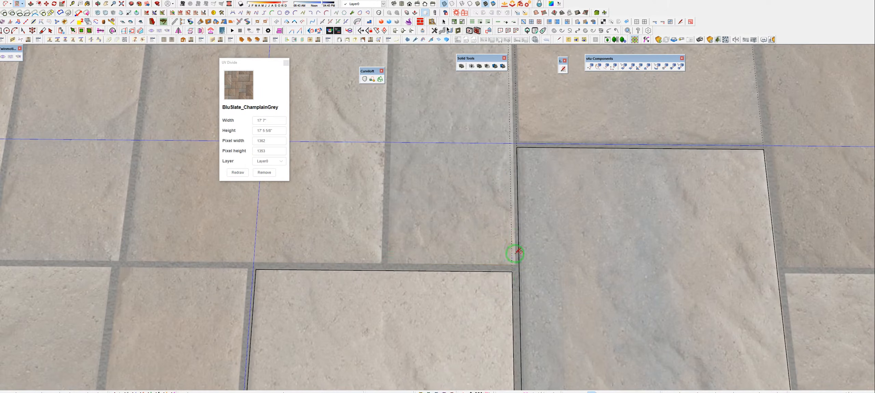
click(512, 265)
scroll(509, 267, down, 2)
click(398, 79)
scroll(495, 233, up, 3)
key(space)
click(498, 232)
key(m)
scroll(502, 237, down, 5)
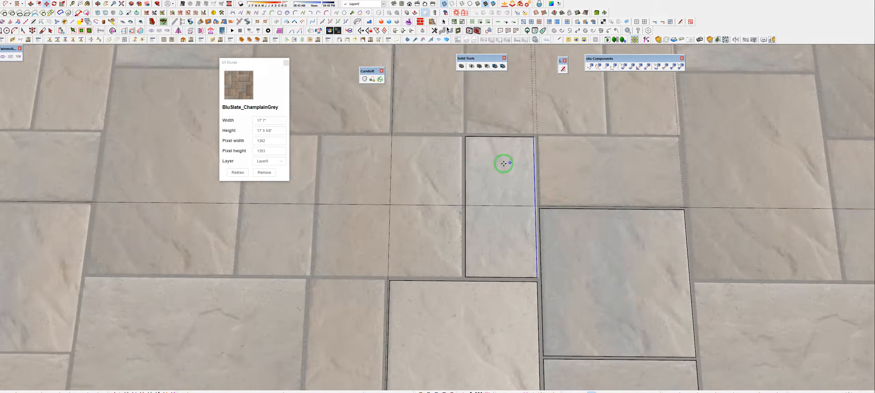
Draw a rectangle around the horizontal paver directly above the traced square one
key(r)
scroll(547, 202, up, 3)
click(522, 213)
click(823, 216)
click(798, 74)
scroll(797, 74, down, 3)
Trace the square paver left of the narrow upright one and copy its rectangle onto the matching square paver farther right
click(512, 286)
scroll(509, 283, down, 3)
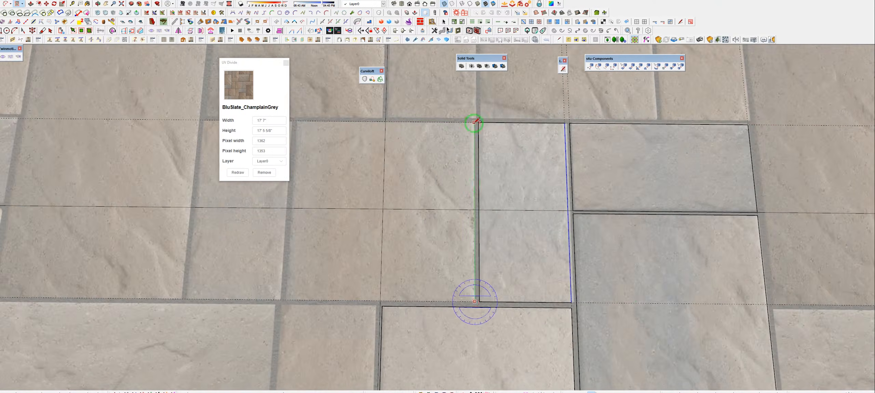
click(475, 122)
scroll(474, 122, down, 3)
click(353, 121)
scroll(443, 236, down, 3)
scroll(444, 236, up, 3)
key(space)
click(317, 238)
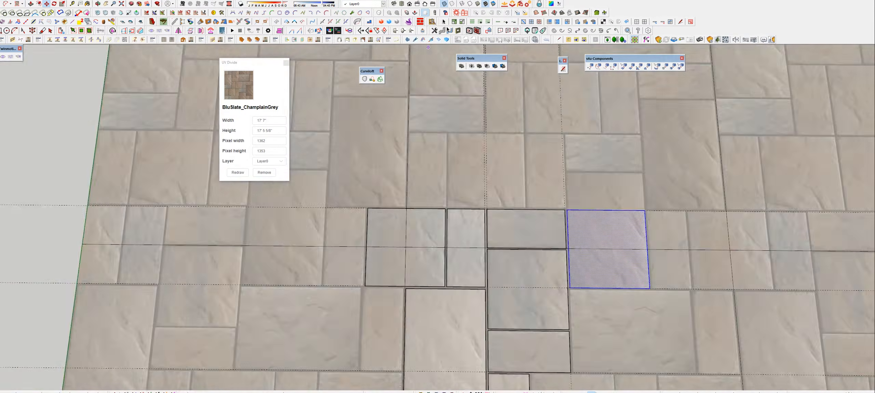
Draw a rectangle around the large horizontal paver directly below the copied square
key(space)
click(492, 4)
click(529, 351)
click(485, 4)
double_click(608, 249)
shift+middle_drag(581, 307, 451, 163)
scroll(412, 307, up, 2)
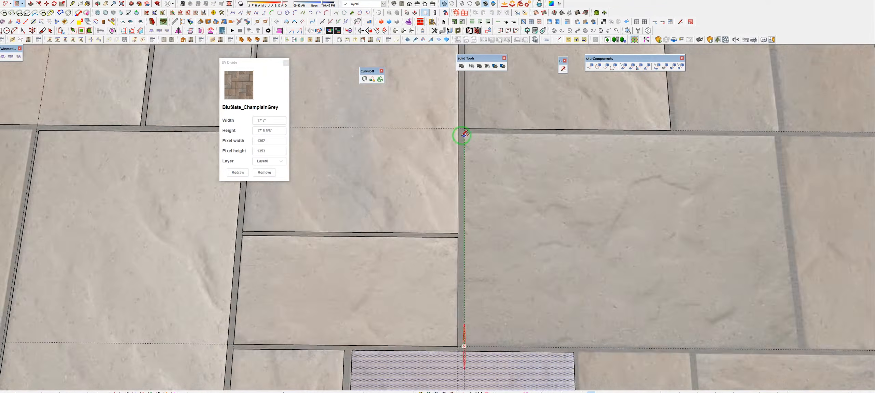
scroll(451, 196, up, 5)
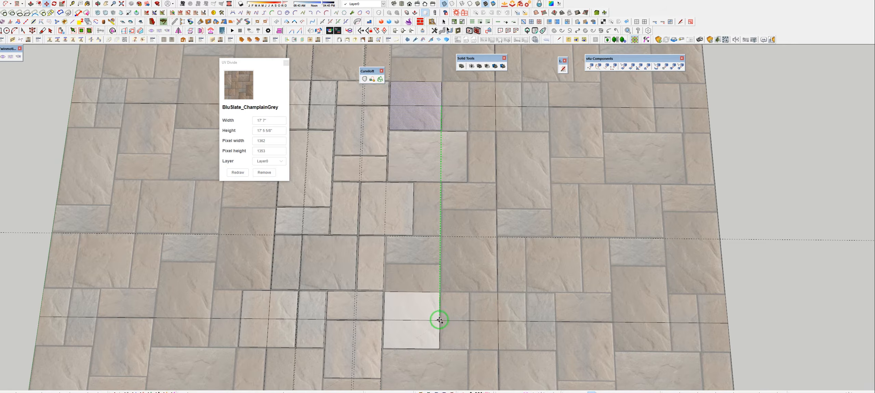
Extend the copied square upward to cover the whole tall paver and copy it onto the matching tall paver below
scroll(408, 227, down, 5)
scroll(420, 185, up, 5)
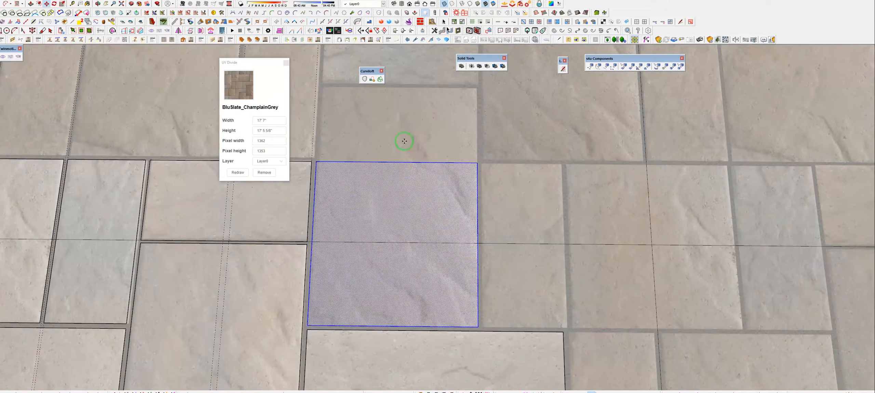
scroll(437, 161, down, 5)
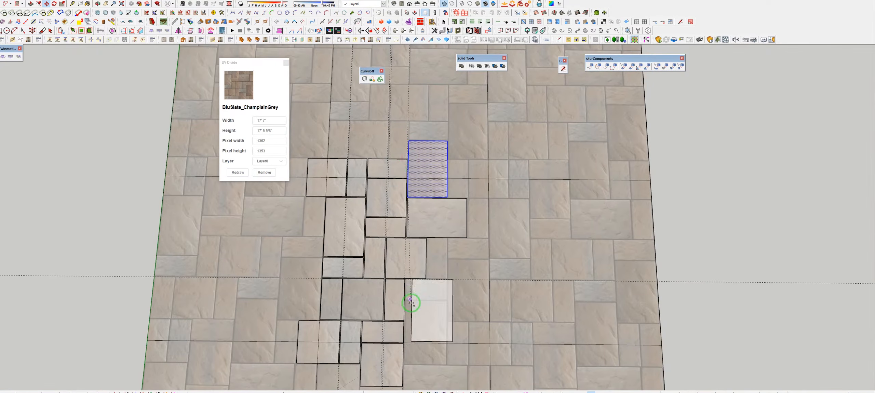
scroll(426, 358, up, 4)
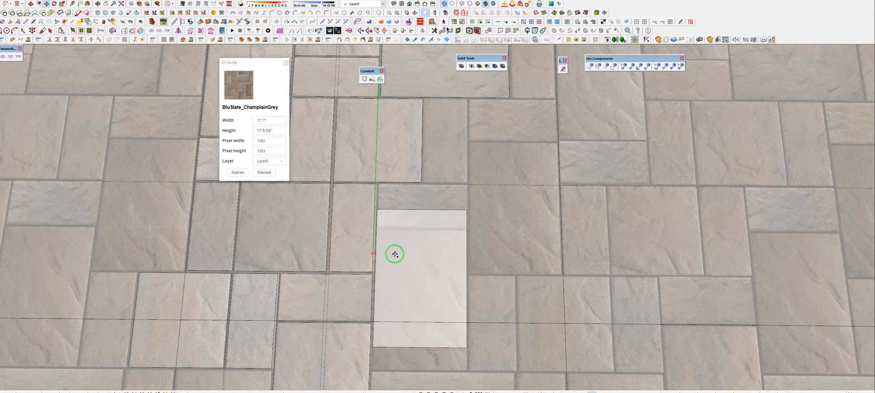
click(400, 276)
Draw a rectangle around the small horizontal paver directly above the lower tall copy
scroll(414, 302, down, 4)
scroll(386, 278, up, 2)
key(space)
click(359, 134)
key(r)
scroll(381, 270, up, 4)
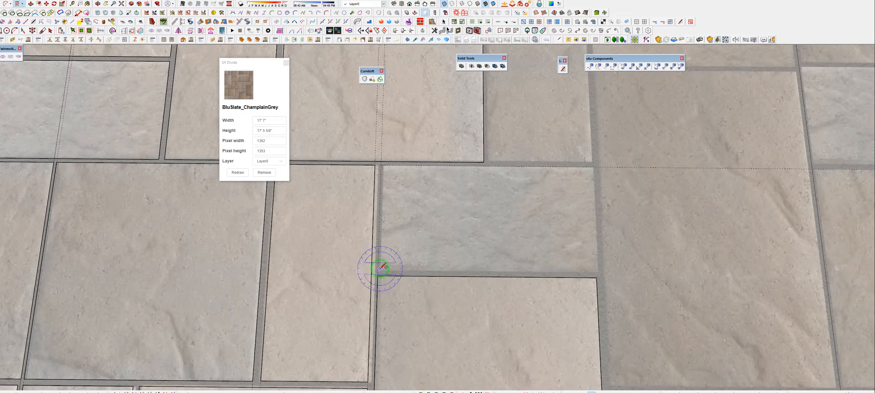
click(581, 169)
scroll(416, 266, down, 5)
Draw a rectangle around the narrow upright paver right of the central square one, above the small horizontal paver
scroll(445, 231, up, 5)
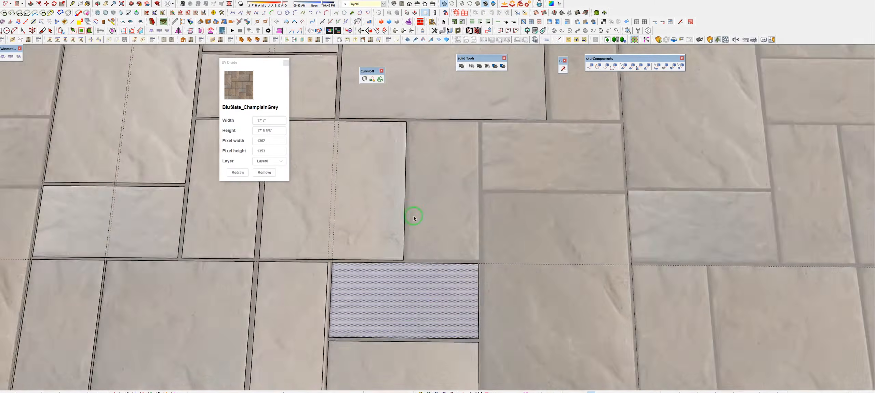
key(t)
scroll(413, 266, up, 3)
key(r)
click(408, 314)
scroll(438, 269, down, 5)
key(space)
click(448, 244)
scroll(412, 314, down, 3)
click(412, 314)
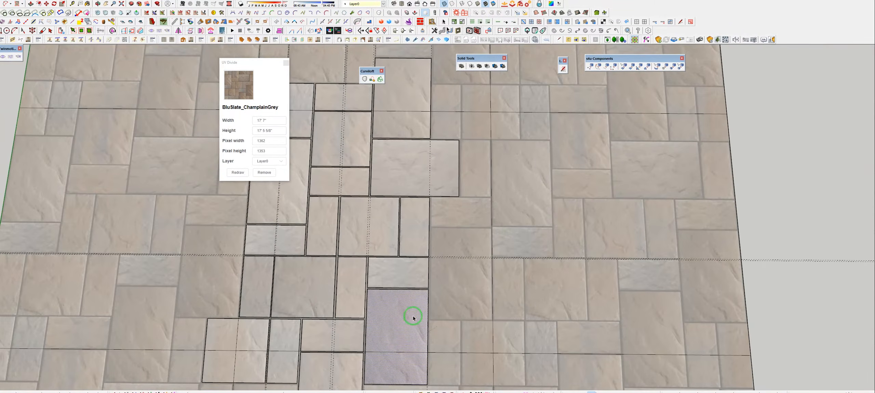
Draw a rectangle around the narrow upright paver directly right of the upper tall paver
click(398, 273)
scroll(427, 237, up, 5)
key(t)
key(r)
click(373, 258)
scroll(443, 156, down, 2)
scroll(442, 155, down, 4)
key(space)
click(444, 192)
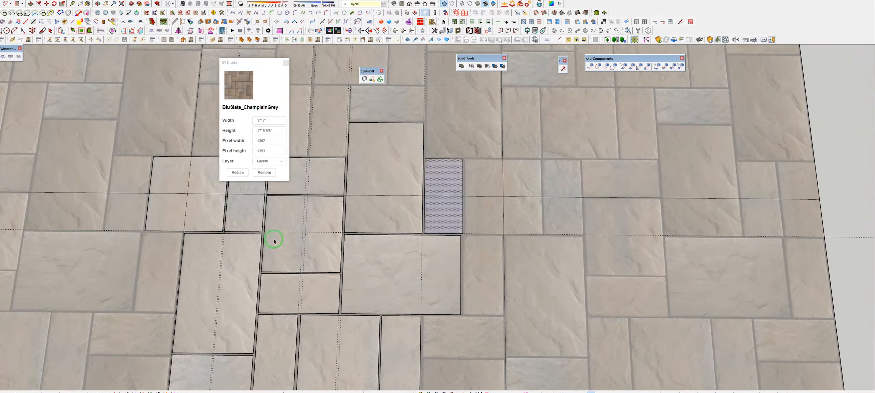
Copy the upper-left square paver's rectangle onto the matching square right of the narrow upright one
double_click(193, 205)
key(m)
scroll(137, 239, up, 2)
click(607, 232)
scroll(396, 123, down, 5)
scroll(470, 180, up, 3)
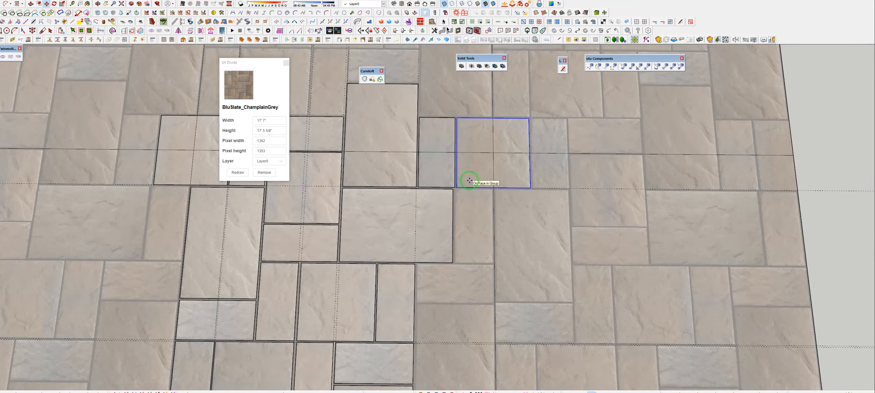
Draw a rectangle around the narrow upright paver directly right of the large horizontal one
scroll(453, 141, up, 5)
key(q)
scroll(586, 162, down, 5)
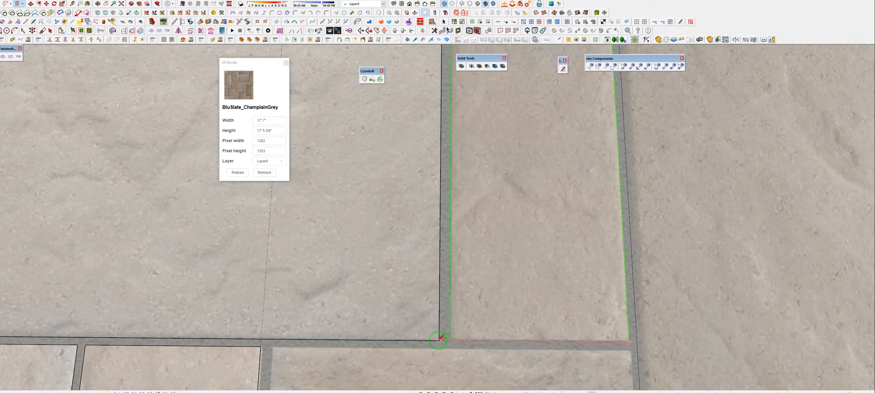
scroll(419, 195, up, 4)
click(552, 352)
scroll(467, 112, down, 5)
Fill the next horizontal paver in the right column and fit a scaled rectangle to the tall paver below it
key(m)
click(445, 136)
scroll(445, 185, up, 2)
click(446, 181)
key(s)
click(512, 248)
click(482, 299)
scroll(537, 216, down, 3)
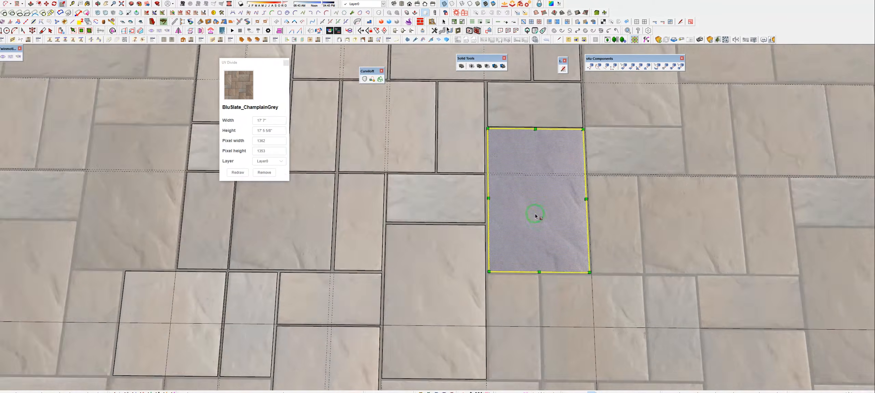
Copy the lower-left narrow upright rectangle onto the matching paver beneath the right-hand tall one
scroll(560, 261, up, 2)
key(space)
double_click(164, 259)
key(m)
click(151, 225)
click(448, 229)
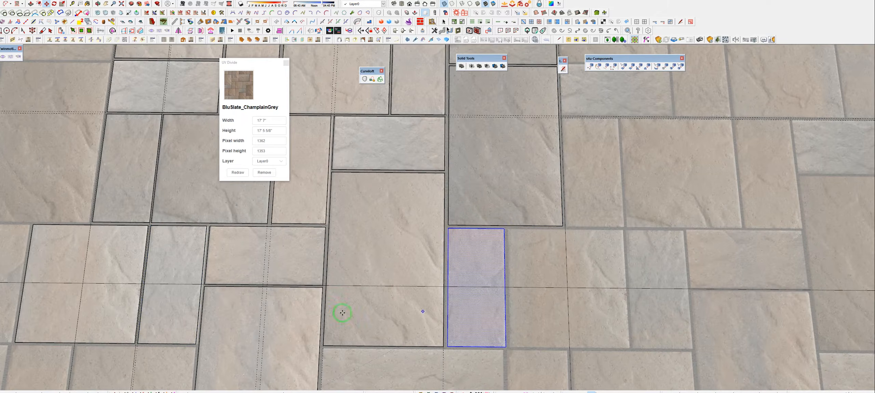
Copy a square paver rectangle onto the matching square beside the new narrow upright copy
double_click(72, 260)
key(m)
click(34, 225)
scroll(482, 268, down, 2)
scroll(474, 191, down, 3)
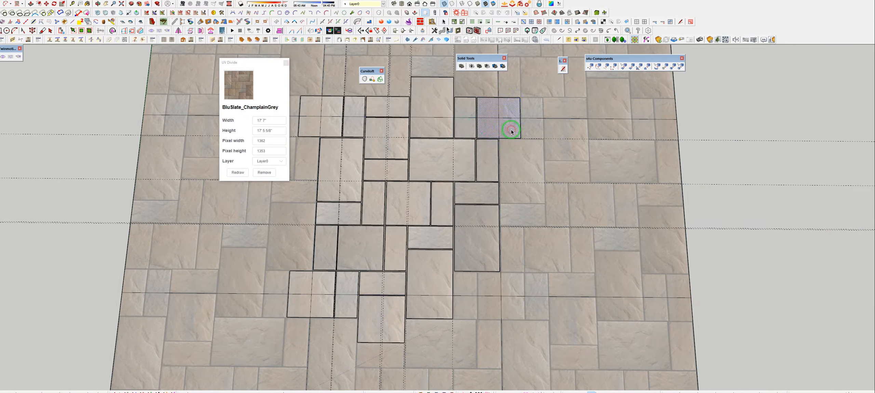
scroll(502, 270, up, 5)
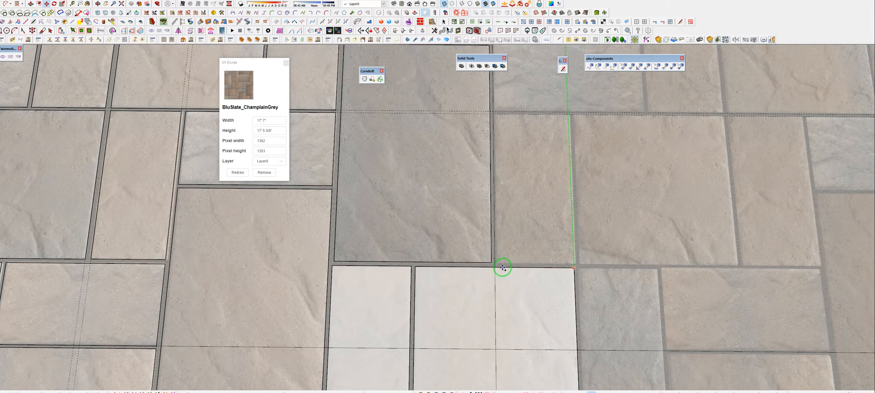
click(153, 269)
scroll(480, 270, down, 5)
Close the texture size dialog and examine the traced pavers over the textured face from several angles
middle_drag(496, 350, 371, 238)
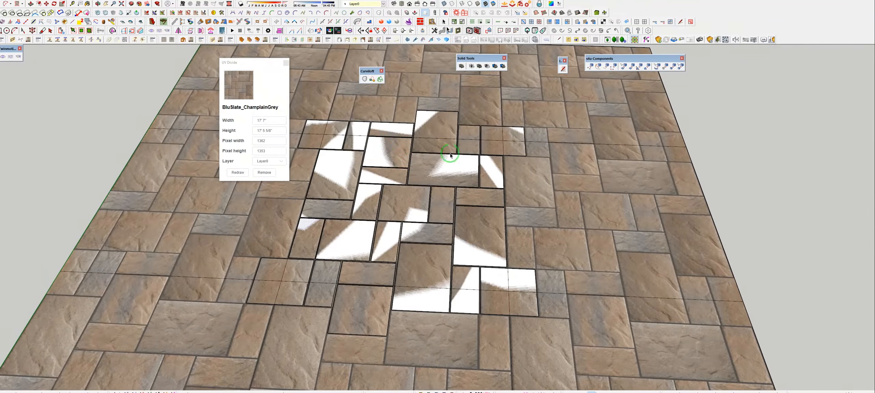
middle_drag(473, 152, 396, 273)
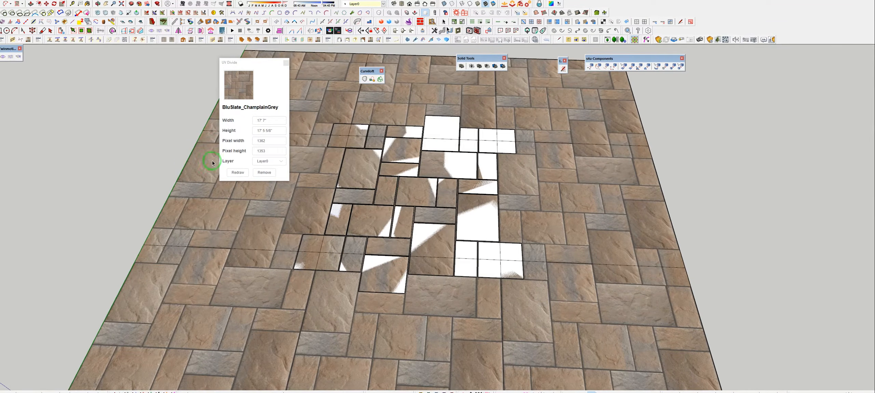
click(286, 63)
middle_drag(367, 137, 453, 253)
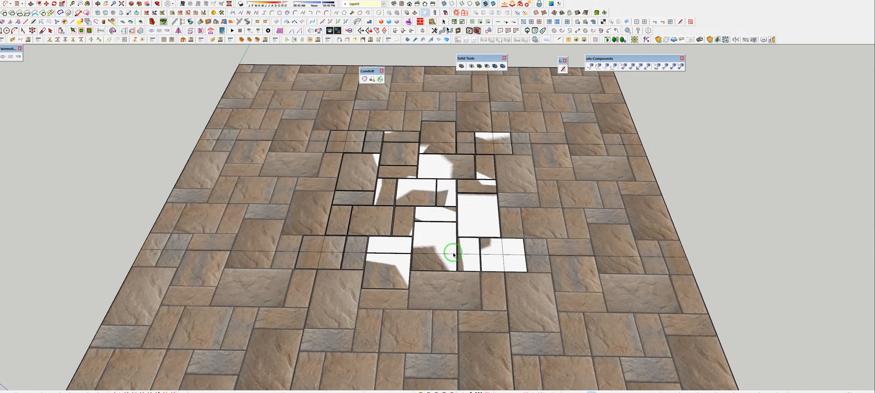
middle_drag(462, 318, 457, 347)
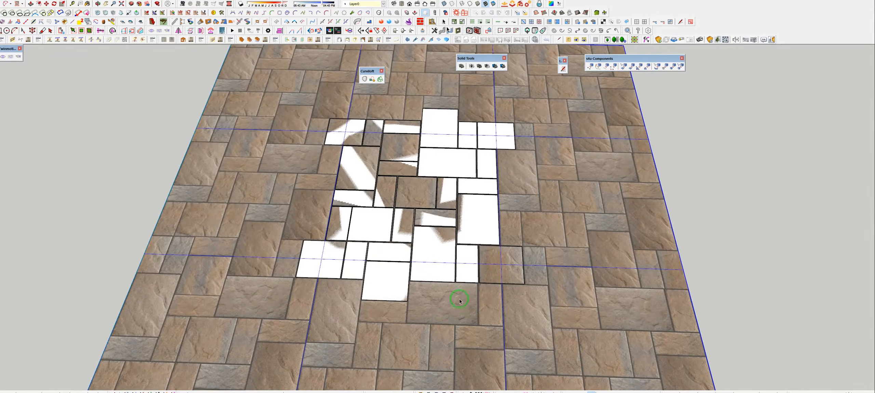
scroll(435, 304, down, 5)
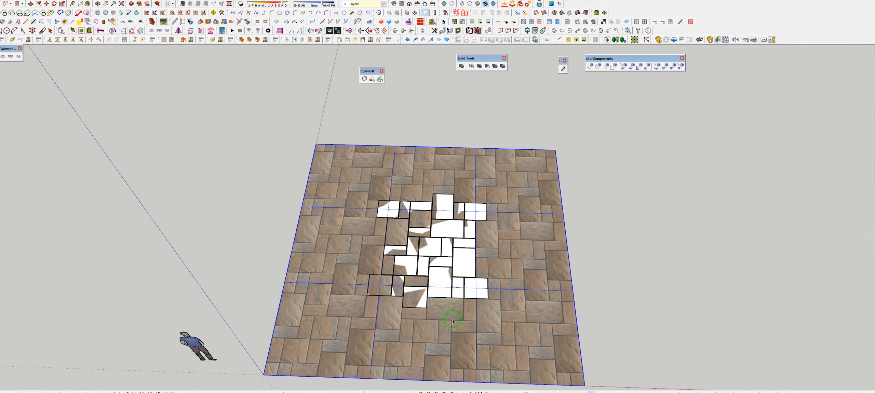
Open the textured group and delete all faces surrounding the central repeating tile
double_click(433, 335)
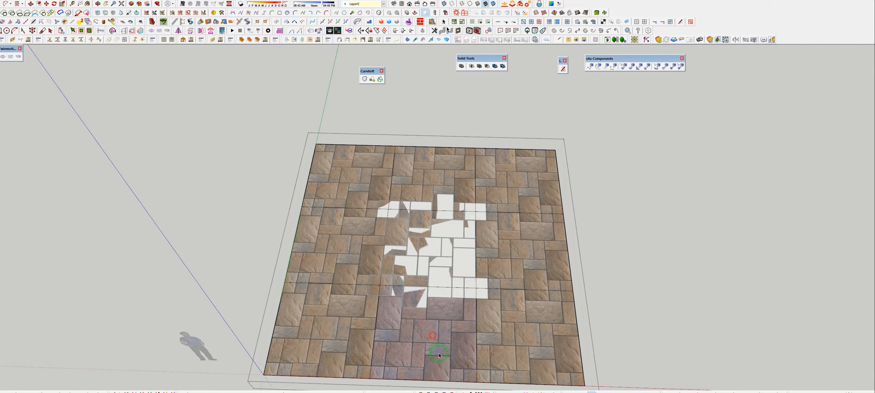
shift+click(508, 338)
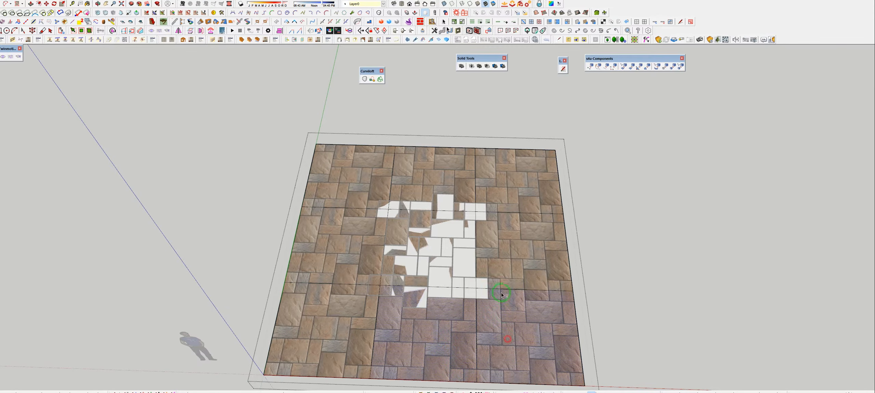
shift+click(498, 268)
shift+click(497, 185)
shift+click(414, 181)
shift+click(355, 183)
shift+click(353, 254)
shift+click(334, 341)
key(Delete)
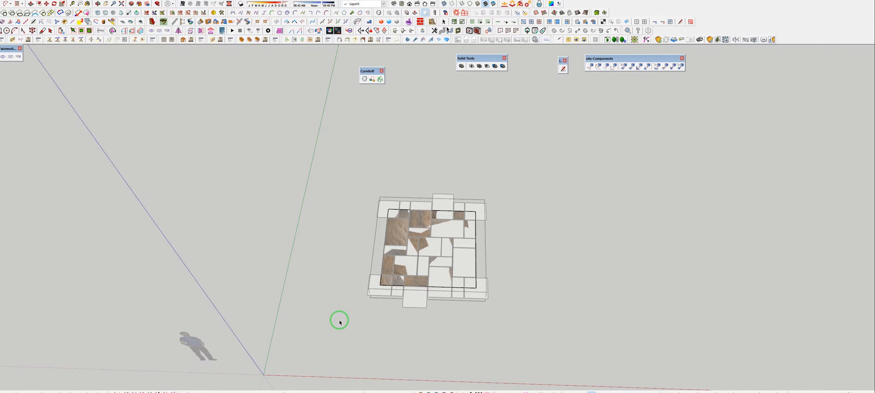
Copy the remaining textured tile to the right and array it into a row of four evenly spaced copies
scroll(419, 269, up, 4)
click(395, 277)
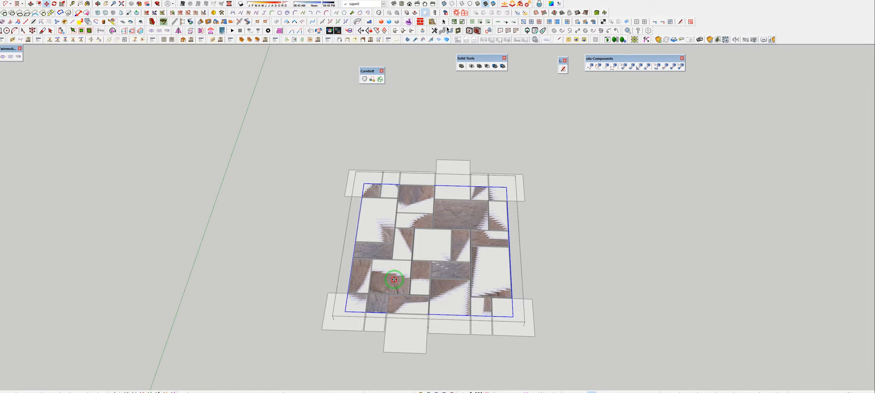
click(394, 279)
key(ctrl)
click(624, 289)
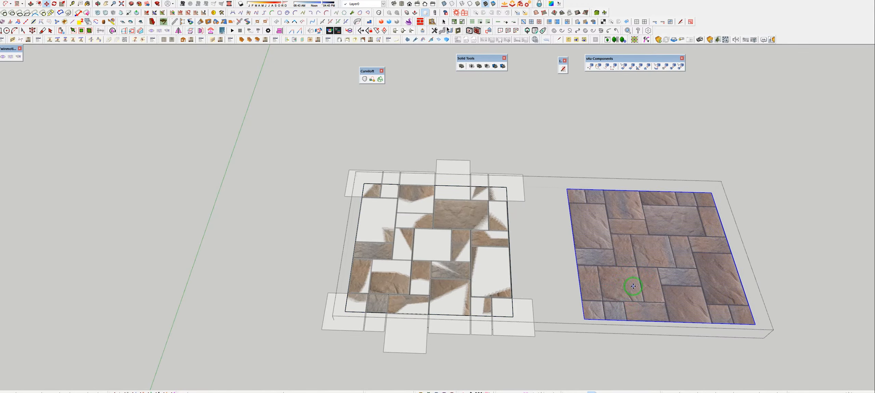
shift+middle_drag(634, 286, 429, 276)
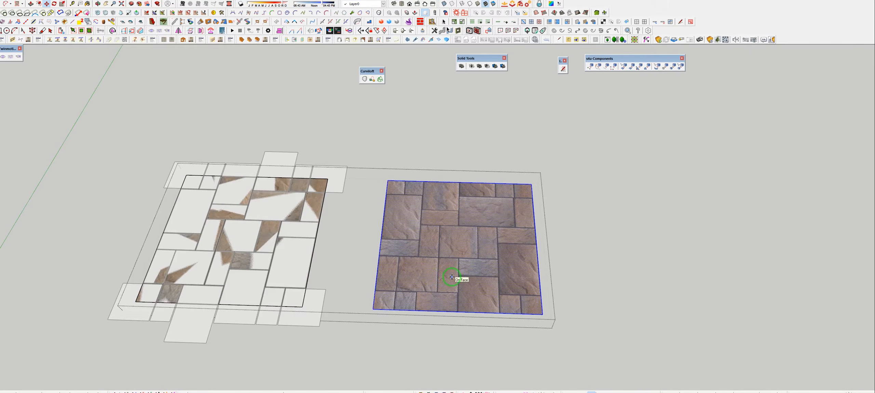
key(Return)
scroll(453, 256, down, 3)
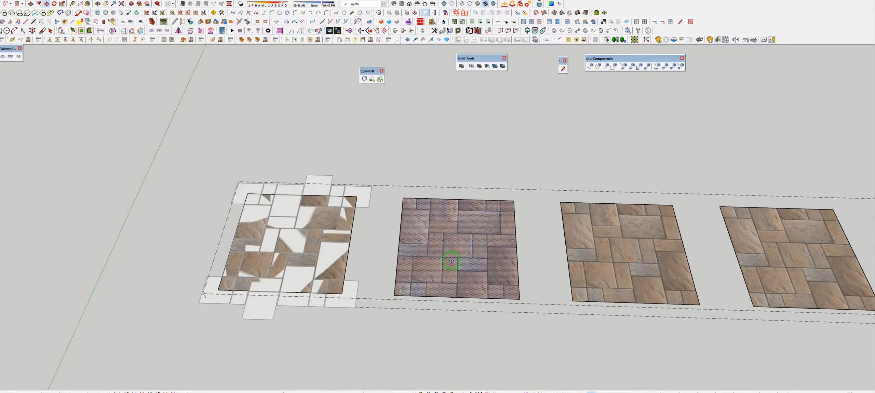
middle_drag(445, 262, 465, 253)
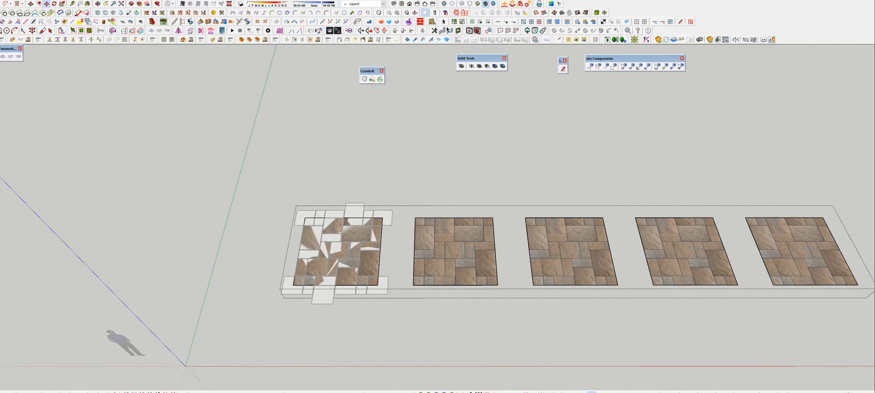
Create a material from BluSlate_AutumnRed.jpg and paint it on the first tile copy
click(488, 218)
drag(156, 22, 0, 22)
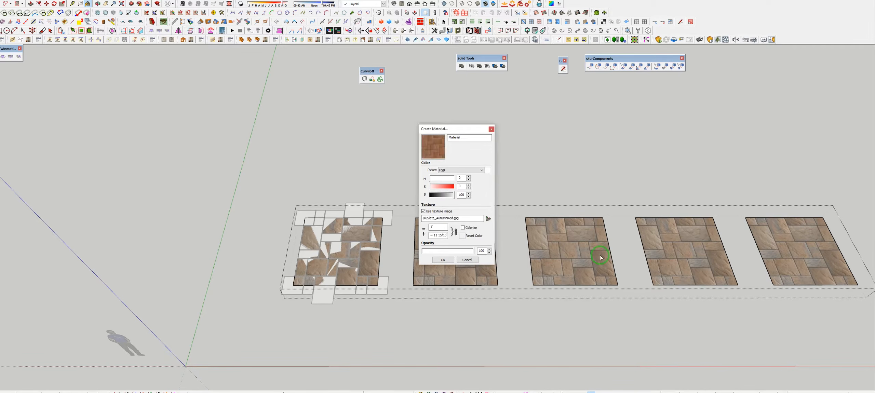
click(441, 259)
scroll(439, 264, up, 3)
click(457, 289)
Create Material1 from a light tan slate texture image and paint it on the second tile copy
right_click(457, 289)
click(502, 315)
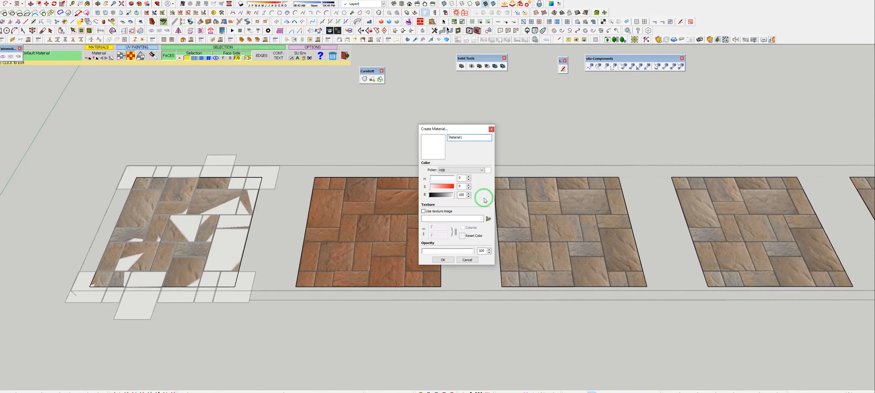
click(490, 221)
click(442, 260)
click(562, 268)
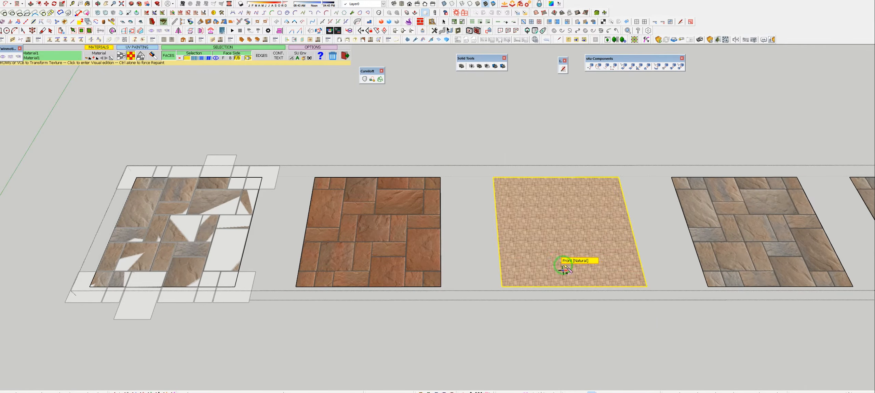
scroll(582, 292, down, 1)
Create Material2 from BluSlate_ChestnutBrown.jpg and paint it on the third tile copy
click(488, 218)
click(488, 219)
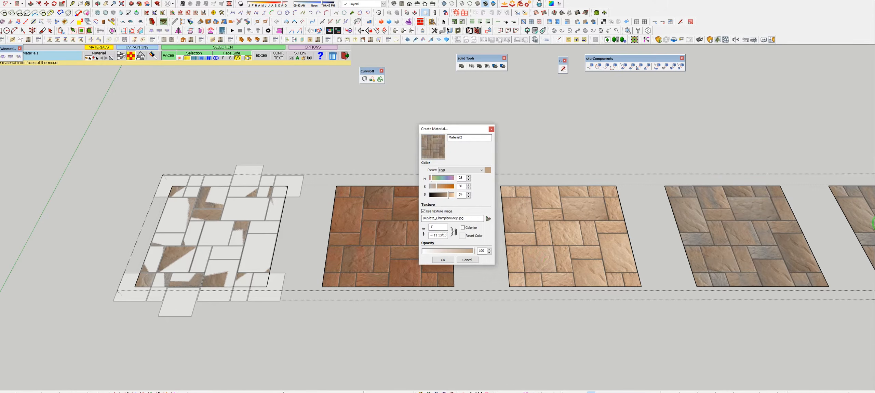
click(443, 260)
click(767, 273)
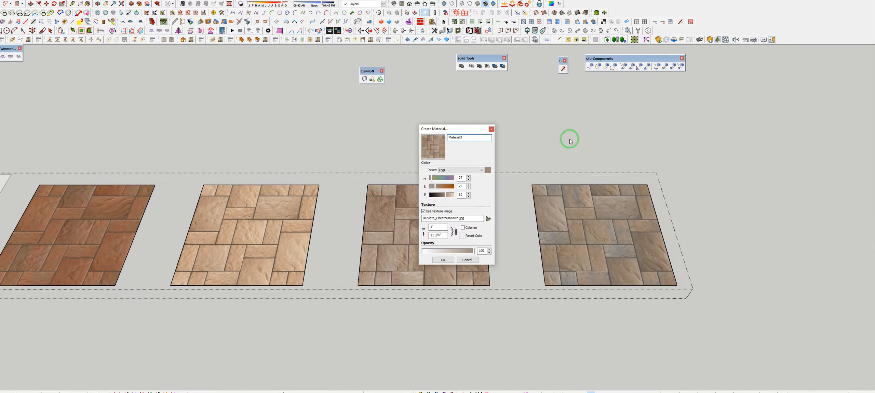
Create Material3 from a dark brown slate texture image and paint it on the fourth tile copy
click(553, 205)
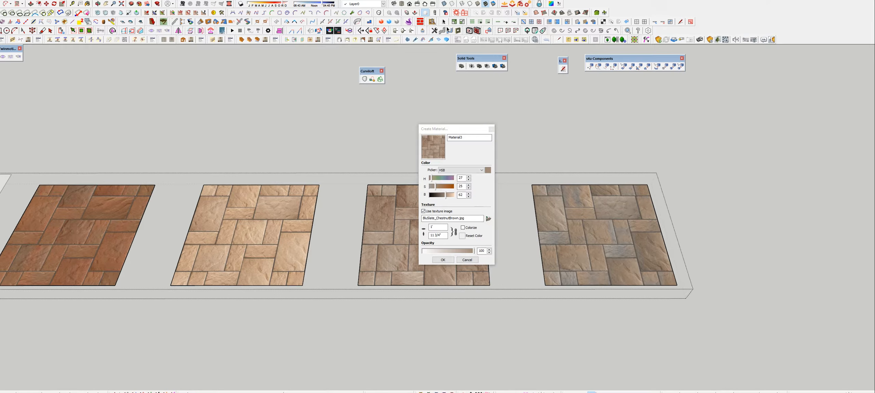
click(443, 260)
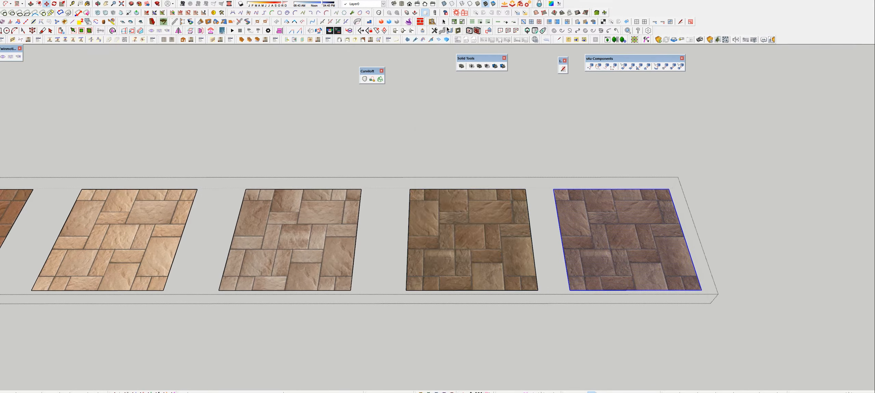
Create Material4 from BluSlate_HarvestGold.jpg and paint it on the fifth tile copy
click(488, 219)
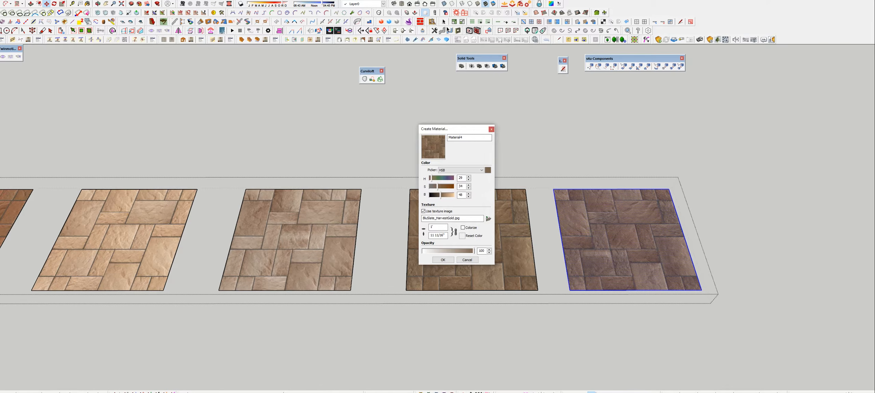
click(443, 260)
click(591, 233)
right_click(626, 274)
click(635, 280)
Copy the Harvest Gold tile one spacing further along the row to add a sixth tile copy
key(space)
key(m)
key(ctrl)
click(615, 269)
click(771, 265)
Create Material5 from a grey slate texture image, paint it on the sixth tile copy and set its tiling factors
click(488, 218)
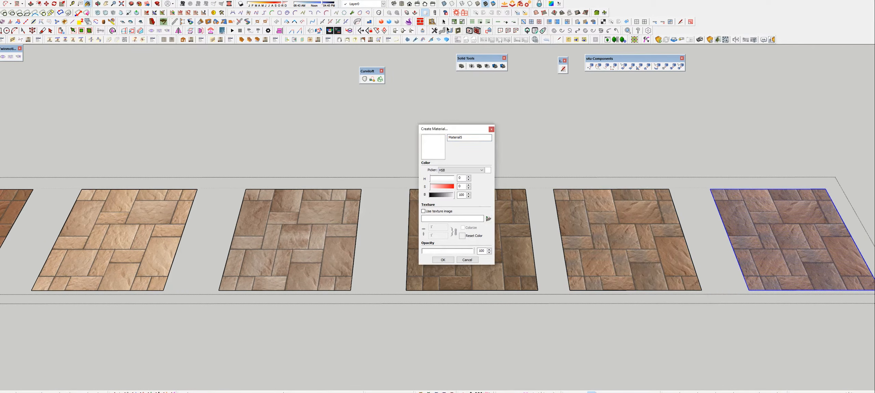
click(442, 260)
click(781, 267)
right_click(787, 271)
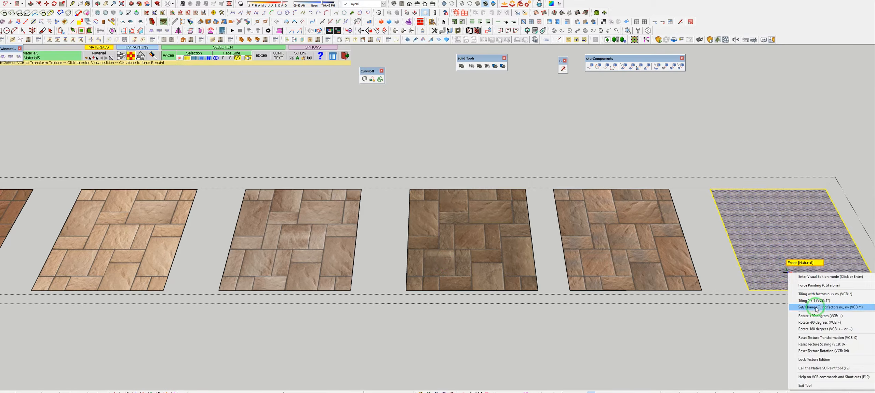
click(816, 307)
scroll(798, 228, down, 3)
key(space)
Open the group of traced pavers on the original tile for editing
shift+middle_drag(317, 240, 468, 238)
scroll(354, 219, up, 1)
shift+middle_drag(355, 218, 292, 211)
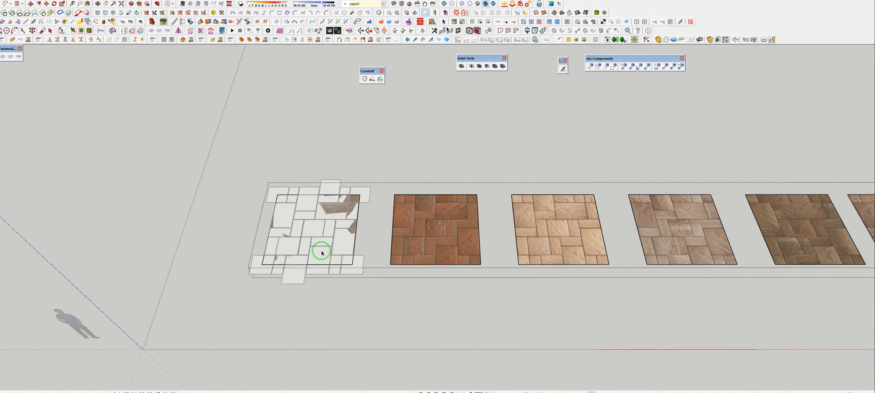
scroll(319, 250, up, 3)
click(407, 303)
double_click(407, 302)
middle_drag(389, 257, 319, 129)
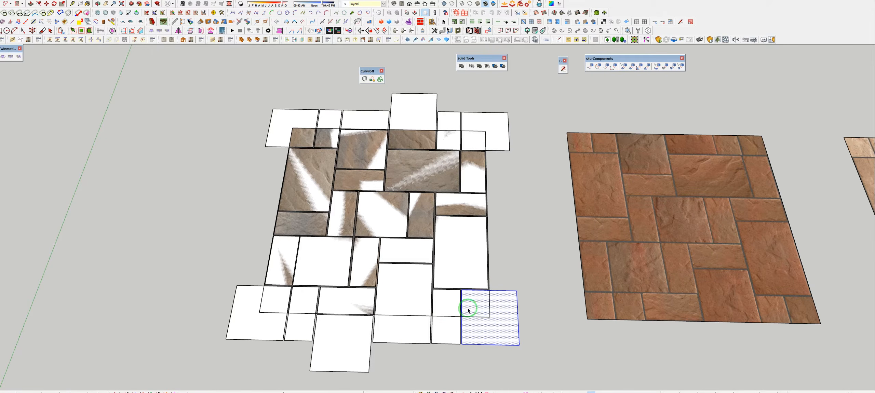
shift+click(444, 332)
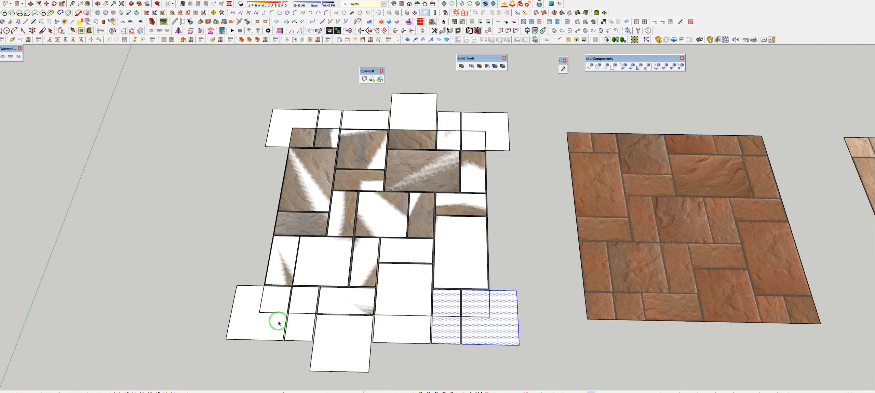
key(q)
click(259, 312)
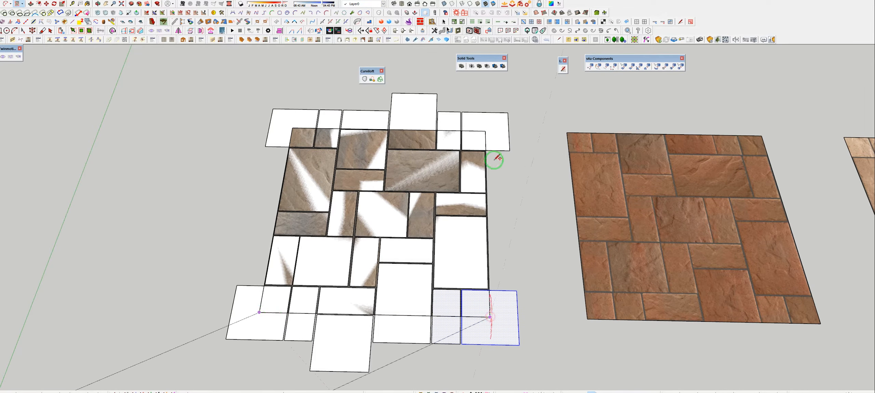
scroll(485, 130, up, 4)
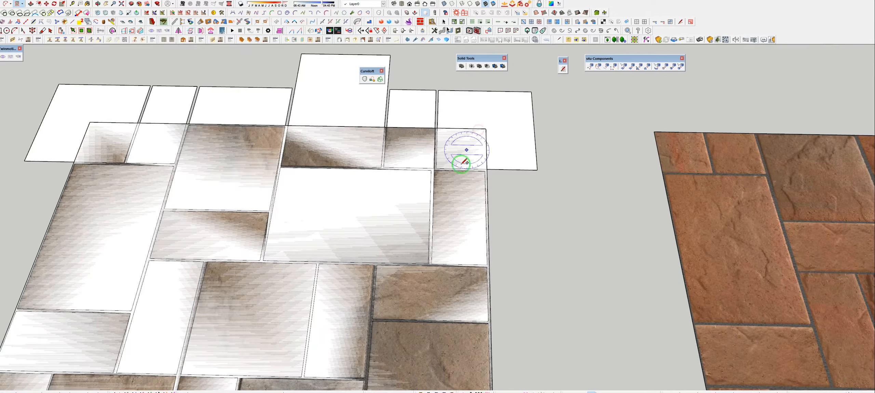
scroll(478, 144, down, 4)
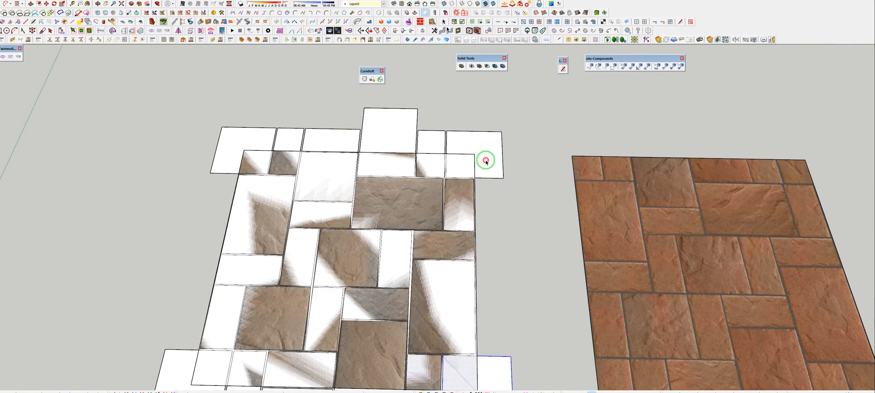
Delete the six paver parts that stick out beyond the back edge of the original tile
double_click(486, 161)
key(Delete)
click(430, 145)
key(Delete)
double_click(389, 137)
key(Delete)
double_click(328, 138)
key(Delete)
double_click(284, 142)
key(Delete)
double_click(252, 140)
key(Delete)
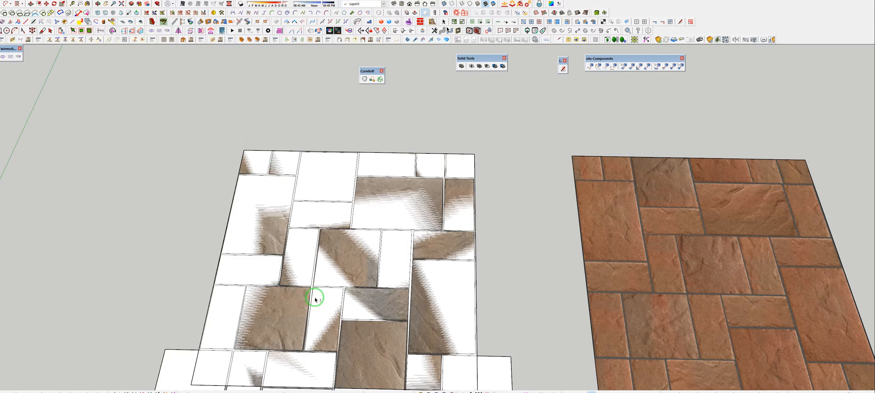
Delete the six paver parts that stick out beyond the front edge of the original tile
shift+middle_drag(316, 298, 371, 178)
double_click(250, 280)
key(Delete)
double_click(293, 279)
key(Delete)
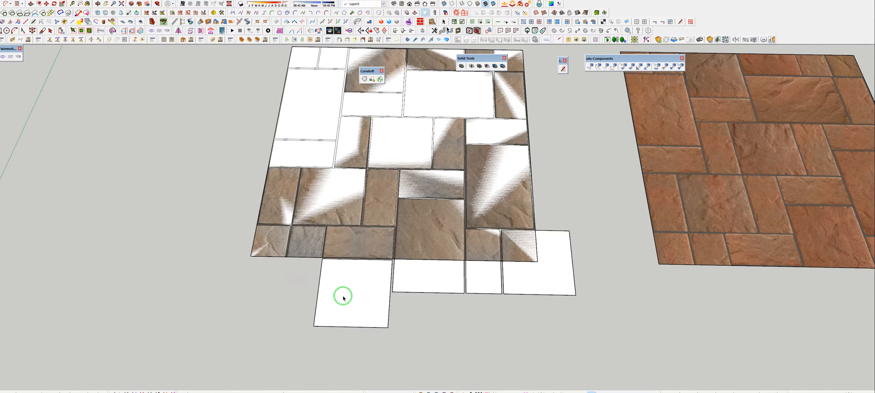
double_click(344, 297)
key(Delete)
double_click(406, 284)
key(Delete)
double_click(474, 281)
key(Delete)
double_click(519, 279)
key(Delete)
Select all remaining pavers and move them straight up so they sit just above the textured tile
mouse_move(520, 279)
middle_down()
mouse_move(412, 162)
mouse_move(424, 127)
mouse_move(523, 128)
mouse_move(460, 143)
mouse_move(461, 202)
middle_up()
scroll(432, 201, up, 3)
scroll(431, 201, up, 3)
key(b)
key(space)
click(340, 229)
scroll(111, 254, up, 5)
mouse_move(112, 254)
shift+middle_down()
mouse_move(385, 242)
mouse_move(419, 35)
shift+middle_up()
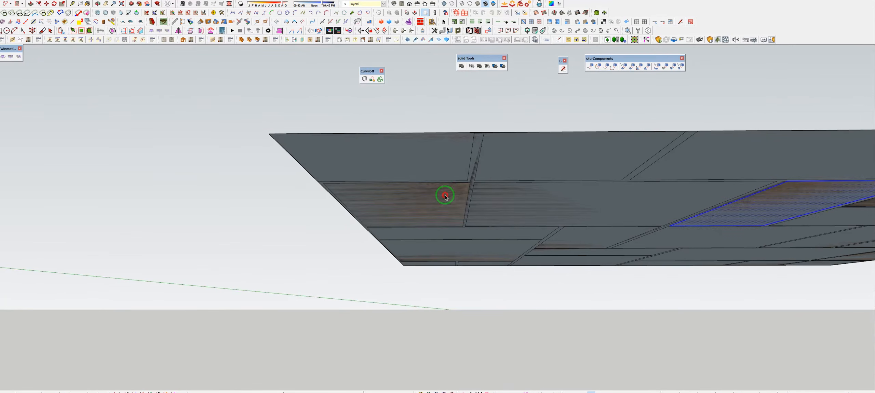
click(472, 181)
middle_drag(470, 176, 433, 283)
click(434, 283)
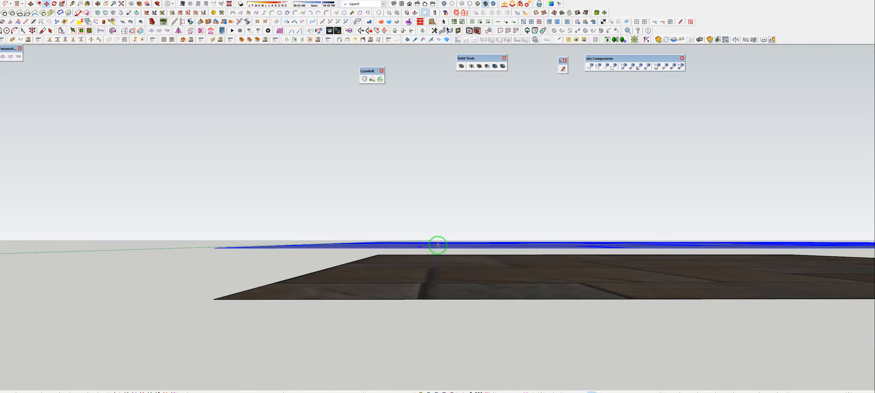
click(433, 242)
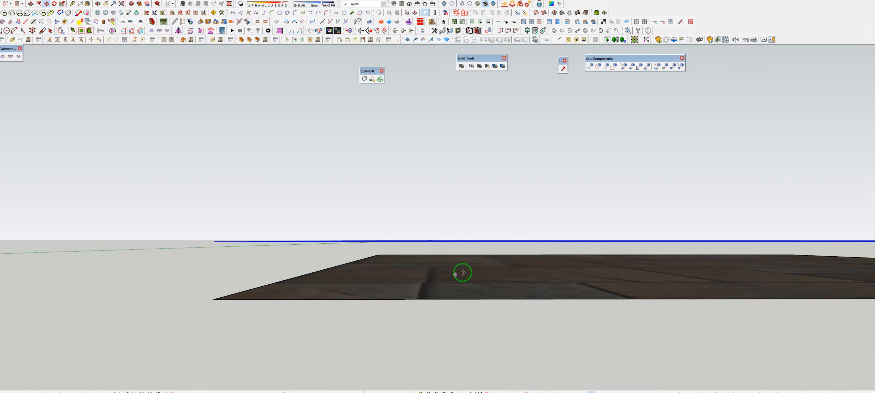
middle_drag(463, 272, 606, 289)
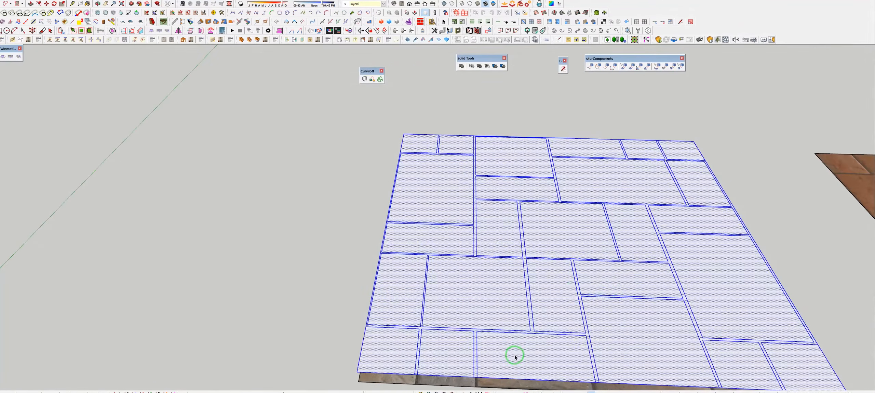
Paint the raised pavers with the original tile's slate texture, projected so the stone pattern lines up with the tile below
shift+middle_drag(514, 355, 462, 229)
key(b)
click(511, 191)
middle_drag(529, 221, 508, 233)
click(506, 232)
double_click(505, 235)
right_click(506, 233)
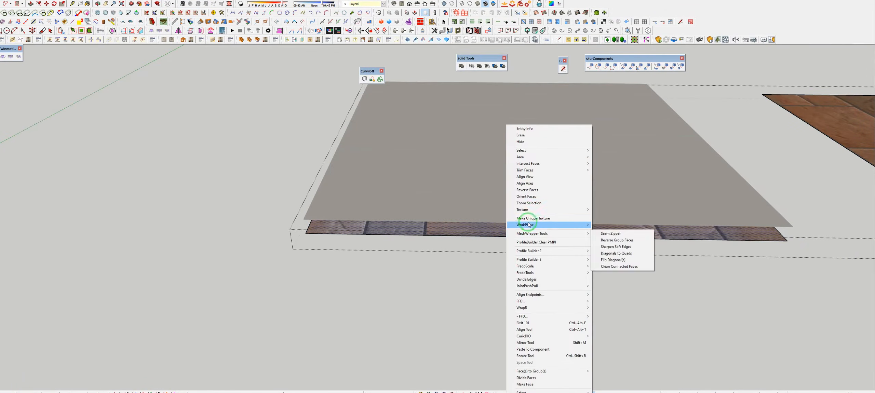
click(608, 224)
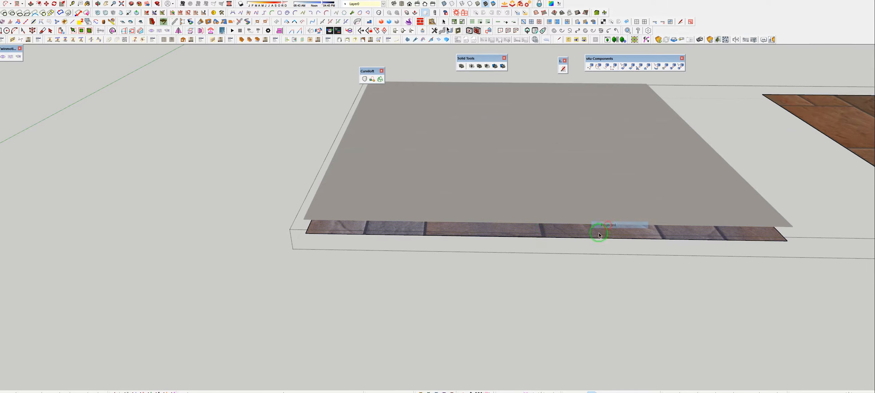
click(496, 223)
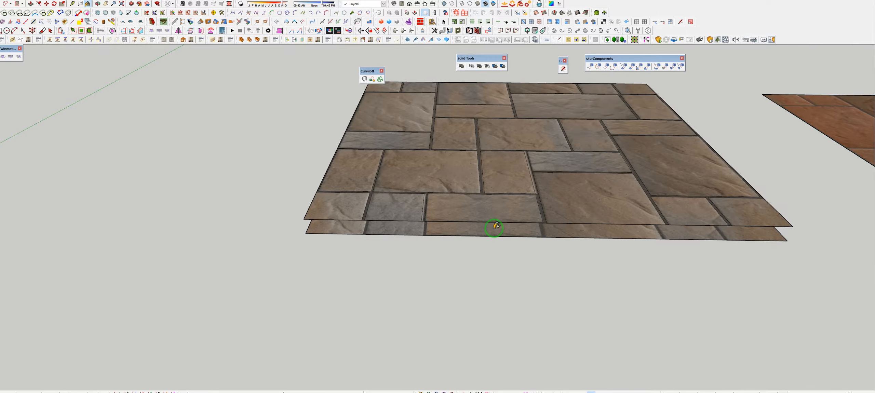
Move the side edges of the second paver in the front and back rows to line up with the grout joint
triple_click(499, 209)
key(b)
middle_drag(492, 158, 492, 234)
scroll(445, 246, up, 5)
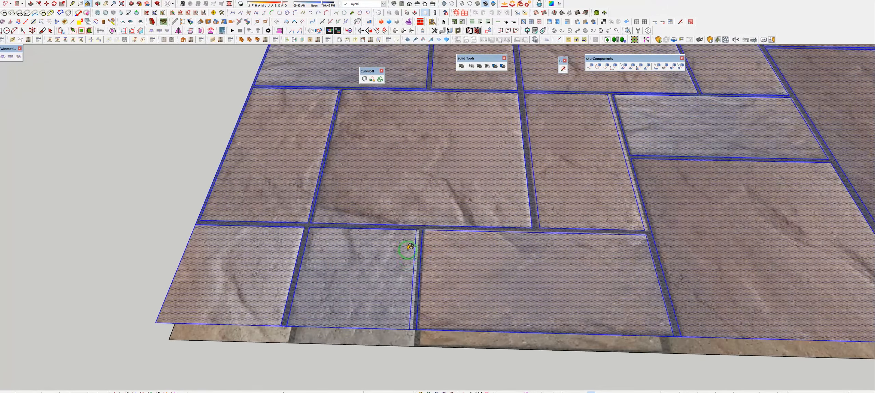
scroll(410, 246, up, 3)
scroll(418, 246, up, 3)
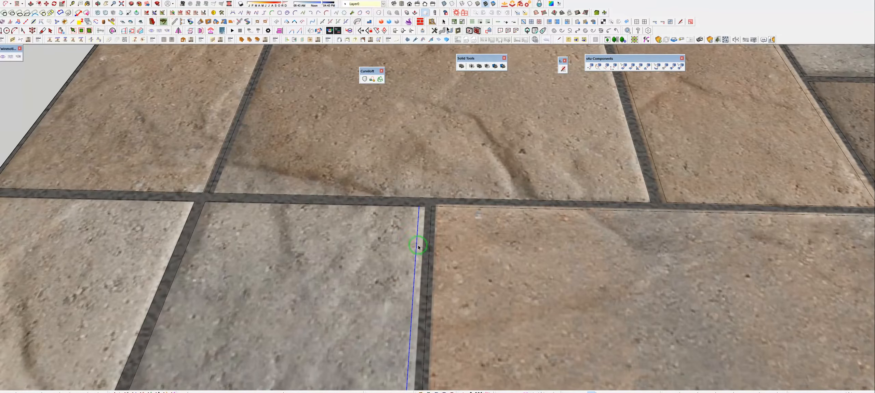
scroll(416, 252, down, 10)
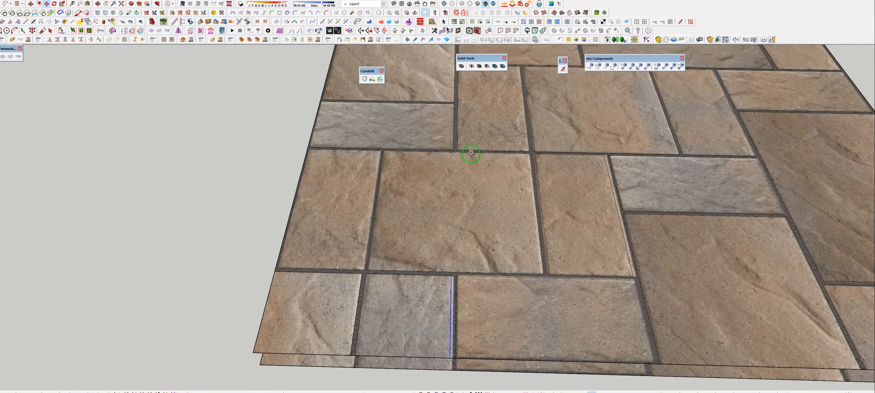
scroll(443, 148, up, 4)
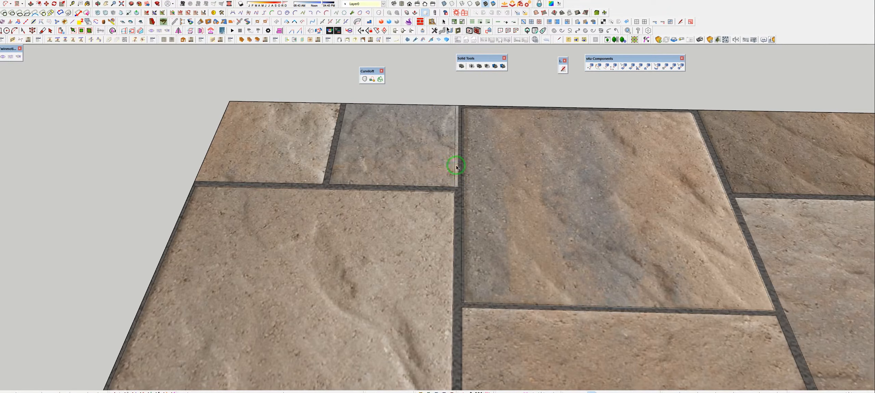
scroll(454, 166, up, 4)
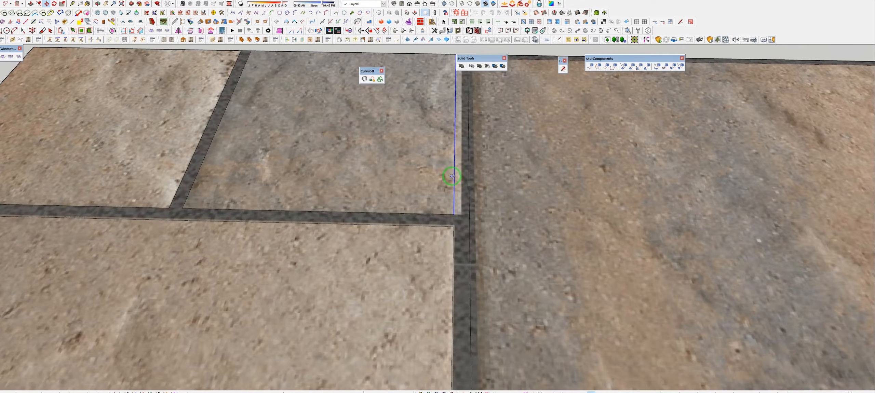
scroll(463, 147, down, 5)
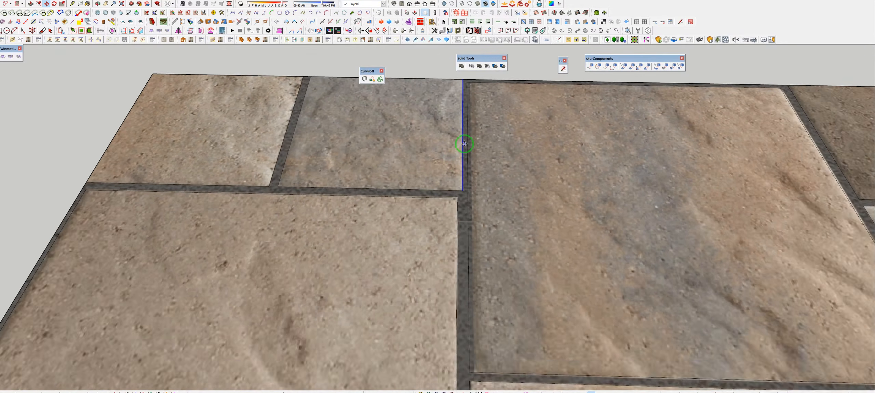
scroll(464, 144, down, 7)
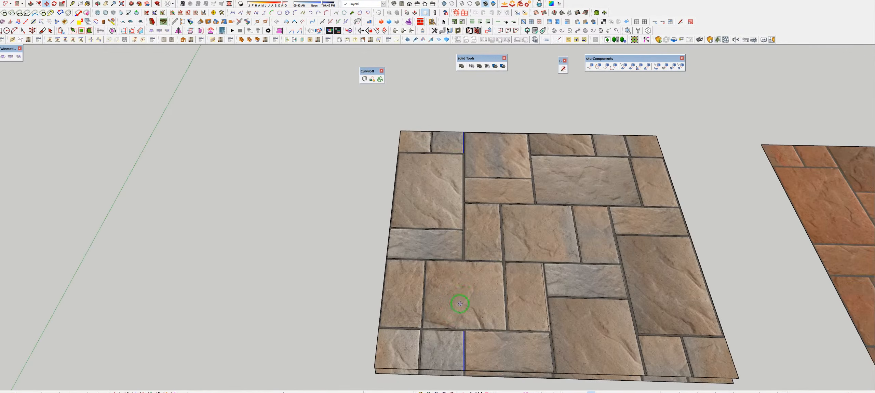
scroll(460, 307, down, 2)
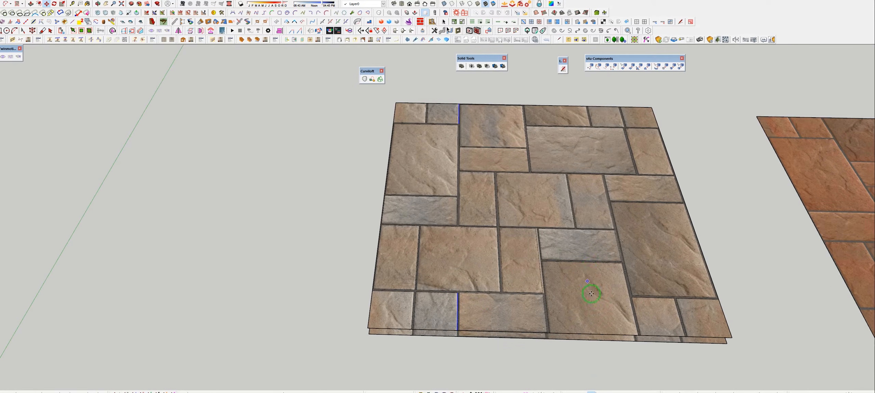
Move the side edge of the narrow central paver beside the large front paver to line up with its grout joint
shift+middle_drag(657, 280, 588, 284)
scroll(454, 251, up, 10)
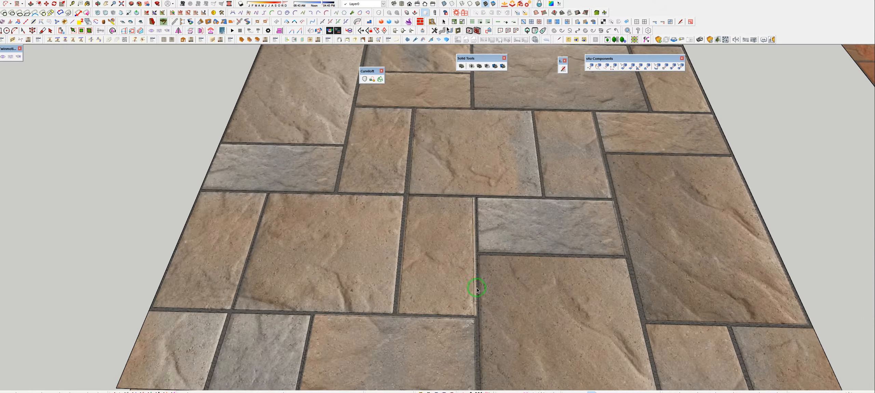
key(m)
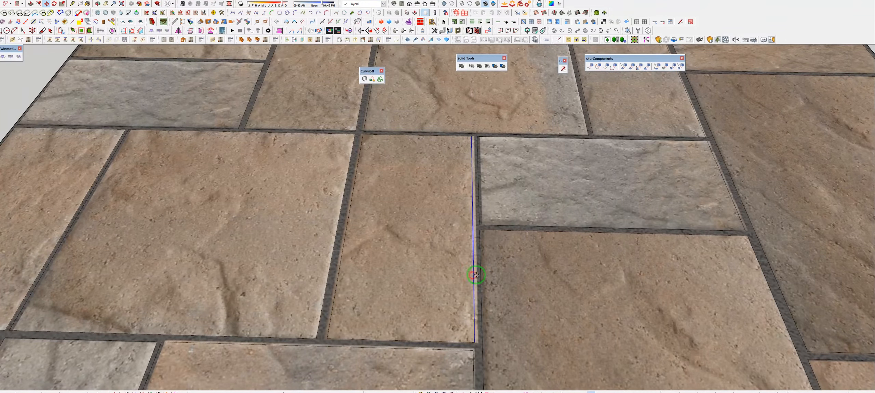
scroll(324, 266, down, 10)
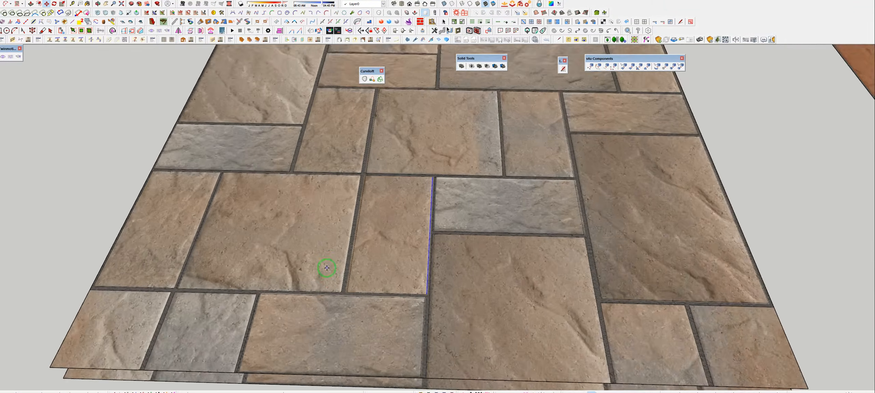
scroll(324, 266, down, 5)
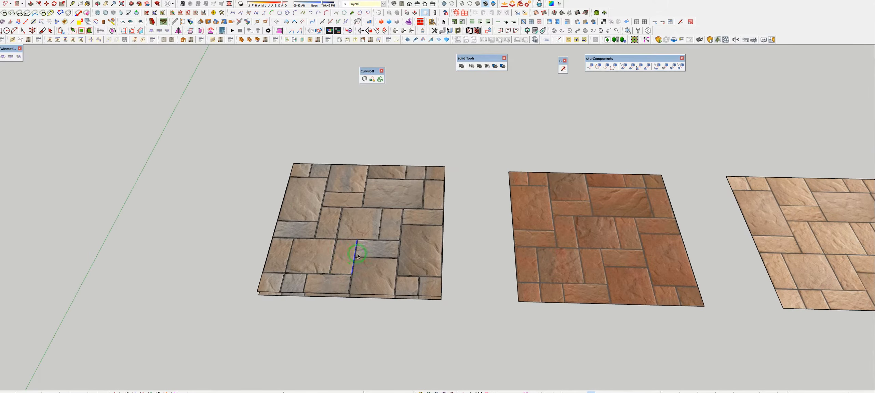
Copy the raised pavers corner to corner onto the red tile and paint them with that tile's texture
middle_drag(372, 251, 419, 271)
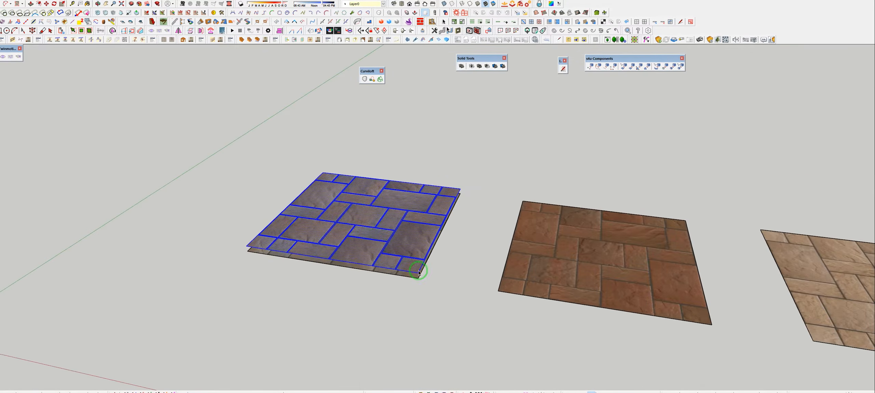
key(m)
click(419, 278)
click(711, 325)
middle_drag(696, 299, 436, 237)
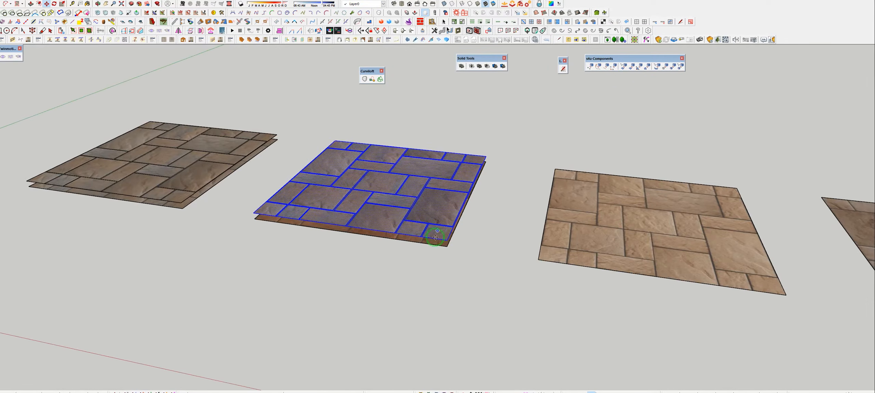
click(441, 204)
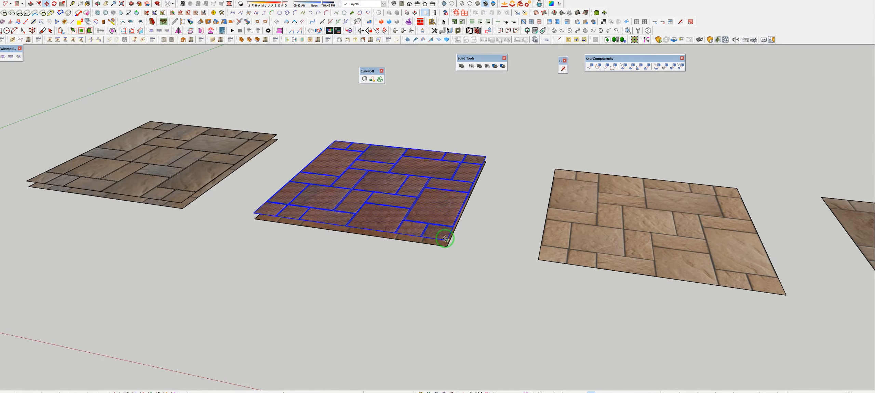
Copy the raised pavers corner to corner onto the tan, grey-brown and dark brown tiles and paint them with each tile's own texture
shift+middle_drag(679, 268, 406, 255)
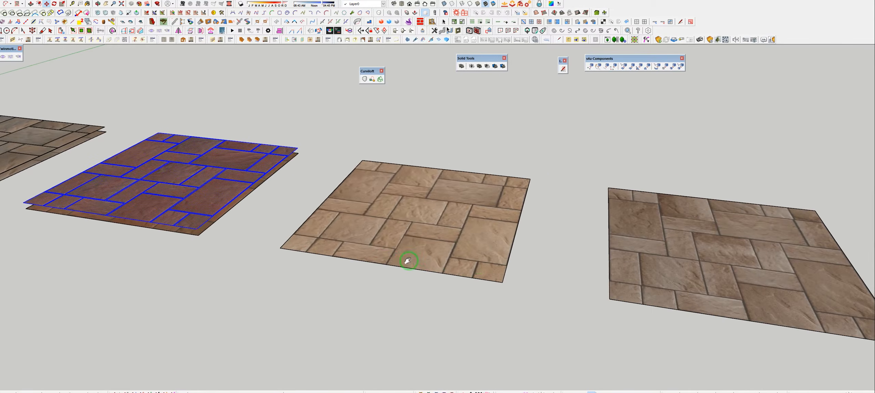
click(494, 277)
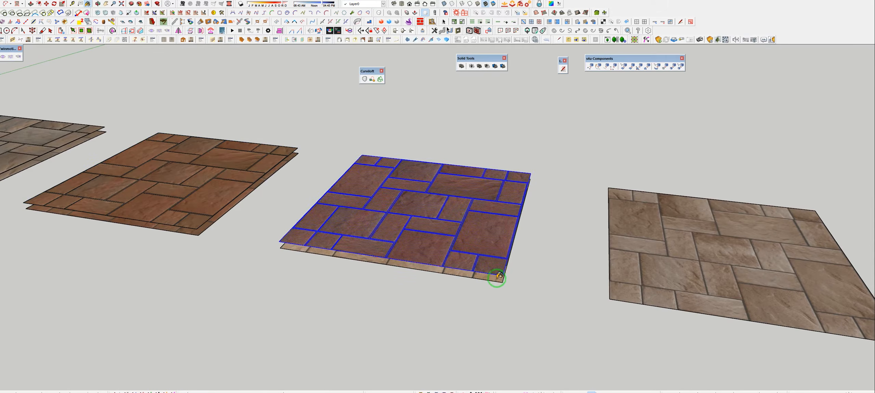
shift+middle_drag(502, 279, 338, 221)
key(b)
click(628, 298)
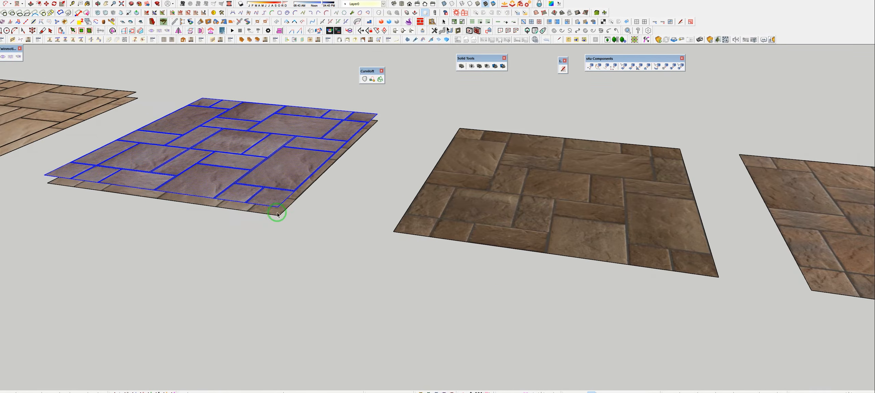
click(277, 214)
click(693, 254)
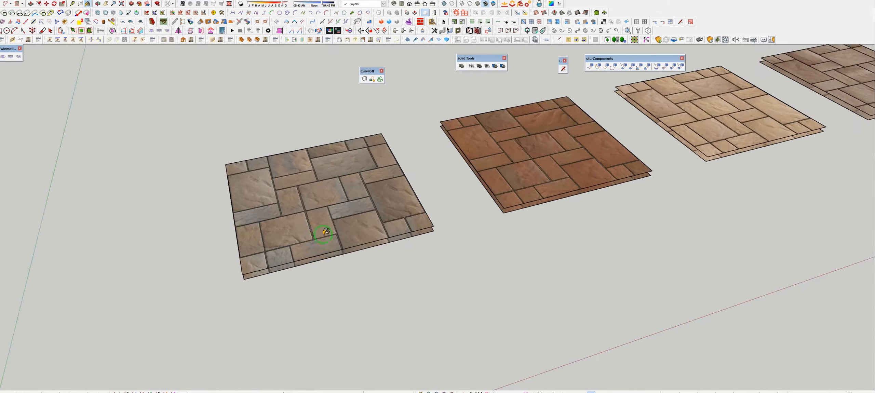
Create a material from the polymeric sand.jpg texture image and paint the grout joints of the first raised tile with it
scroll(323, 234, up, 4)
shift+middle_drag(416, 242, 283, 176)
scroll(548, 226, up, 3)
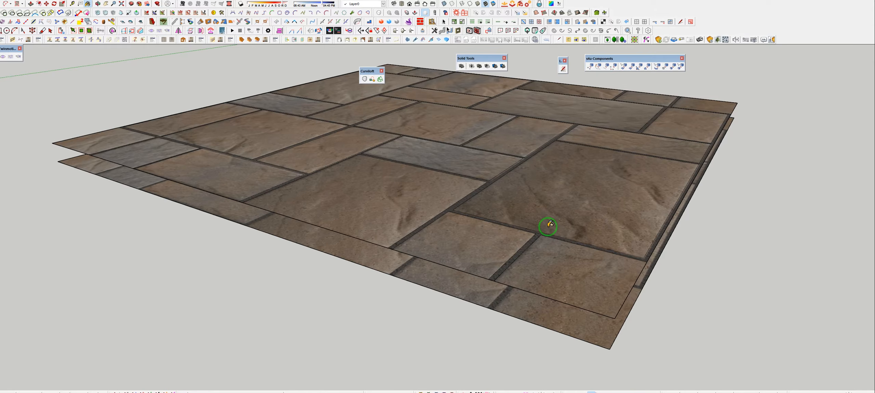
scroll(512, 213, up, 5)
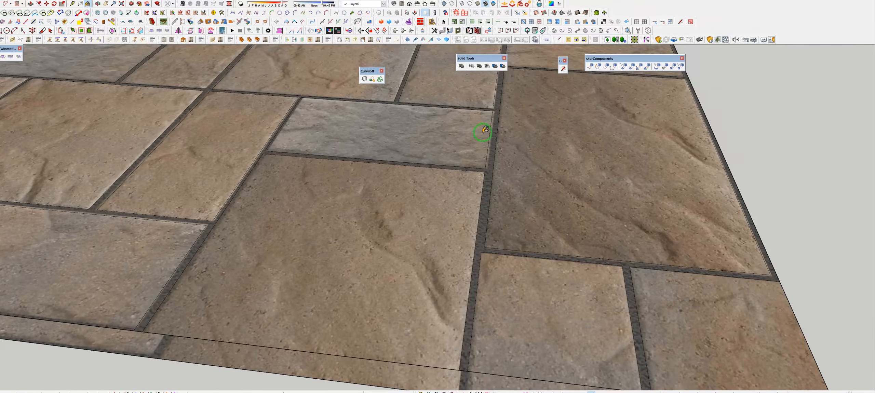
mouse_move(484, 130)
middle_down()
mouse_move(397, 211)
mouse_move(448, 191)
mouse_move(477, 228)
mouse_move(478, 263)
middle_up()
mouse_move(259, 135)
shift+middle_down()
mouse_move(424, 207)
mouse_move(322, 211)
mouse_move(203, 179)
shift+middle_up()
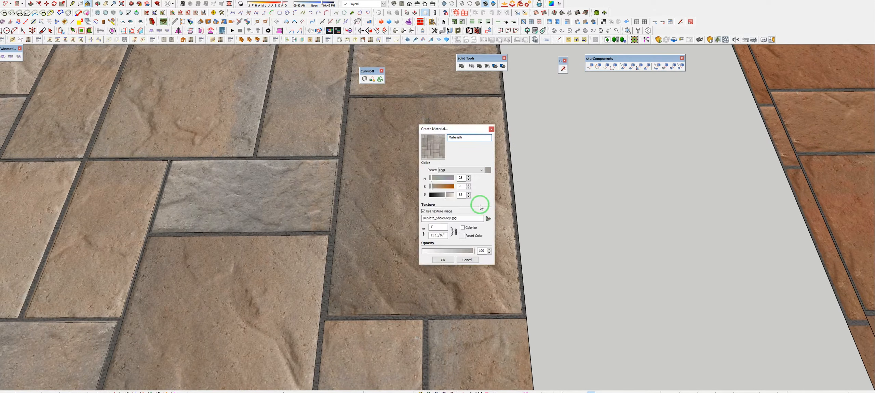
click(492, 129)
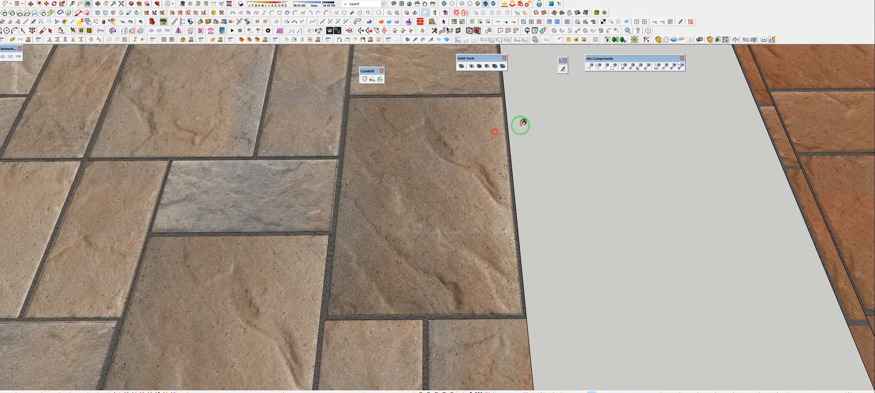
double_click(501, 331)
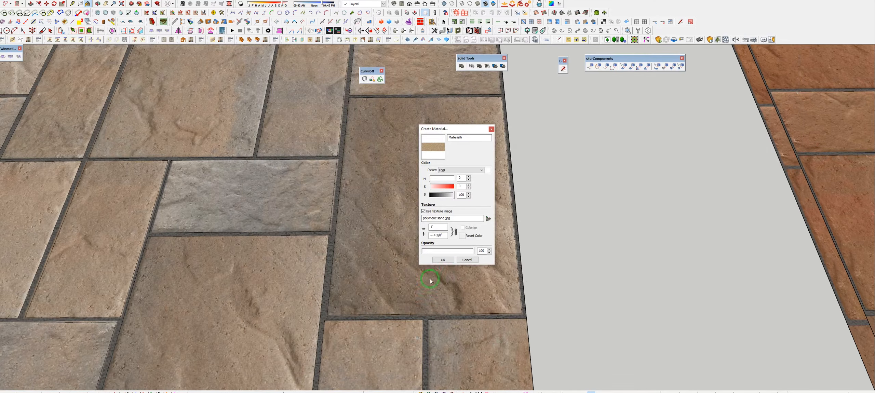
click(440, 254)
scroll(519, 251, up, 8)
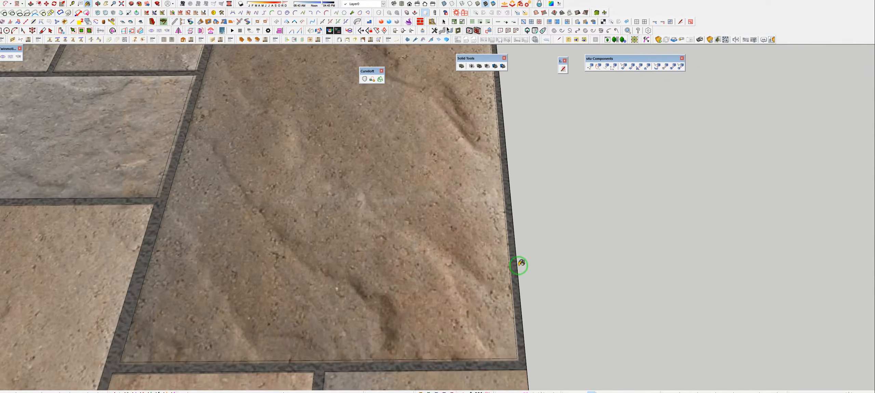
click(509, 232)
scroll(509, 232, down, 8)
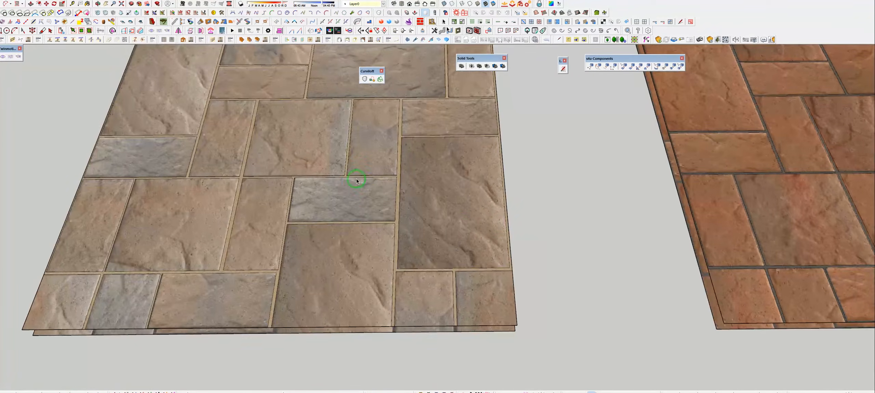
Scale the polymeric sand texture down on the grout joints using the visual texture editing mode
shift+middle_drag(357, 181, 455, 341)
scroll(412, 219, up, 2)
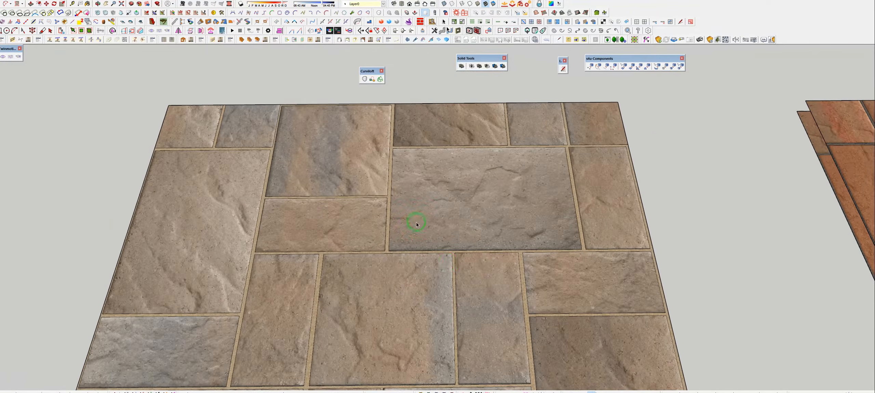
scroll(460, 250, up, 4)
scroll(452, 253, up, 2)
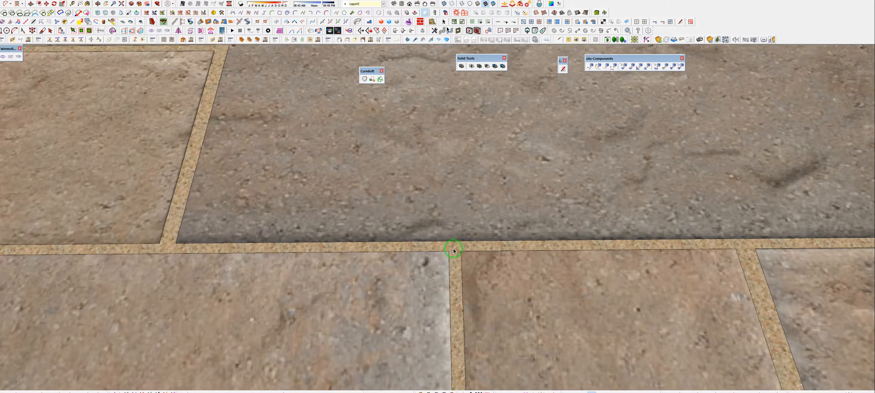
key(b)
double_click(453, 259)
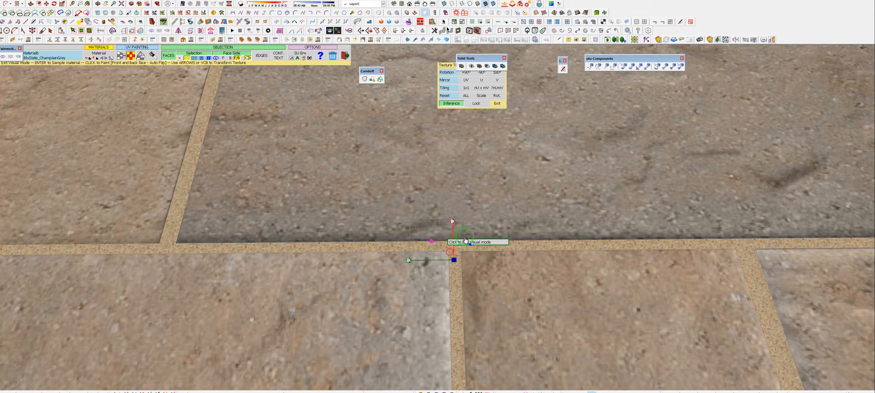
scroll(480, 157, down, 4)
key(space)
scroll(372, 154, down, 4)
scroll(372, 154, down, 5)
Select all paver faces of the first raised tile, leaving the sand joint face out of the selection
middle_drag(459, 250, 547, 229)
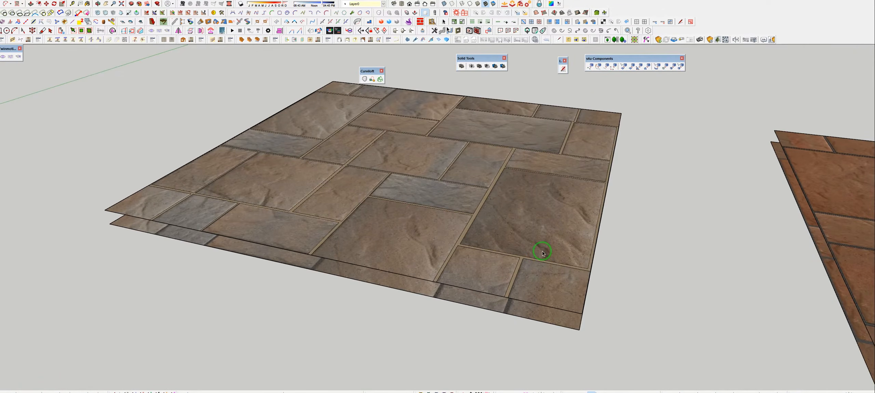
ctrl+click(546, 281)
ctrl+click(542, 227)
ctrl+click(413, 222)
ctrl+click(422, 194)
ctrl+click(483, 166)
ctrl+click(546, 163)
ctrl+click(581, 150)
ctrl+click(531, 129)
ctrl+click(598, 120)
ctrl+click(558, 118)
ctrl+click(517, 107)
ctrl+click(441, 98)
ctrl+click(397, 123)
ctrl+click(391, 144)
ctrl+click(347, 139)
ctrl+click(332, 189)
ctrl+click(302, 186)
ctrl+click(278, 232)
ctrl+click(155, 202)
ctrl+click(192, 175)
ctrl+click(348, 207)
triple_click(357, 206)
scroll(482, 145, up, 7)
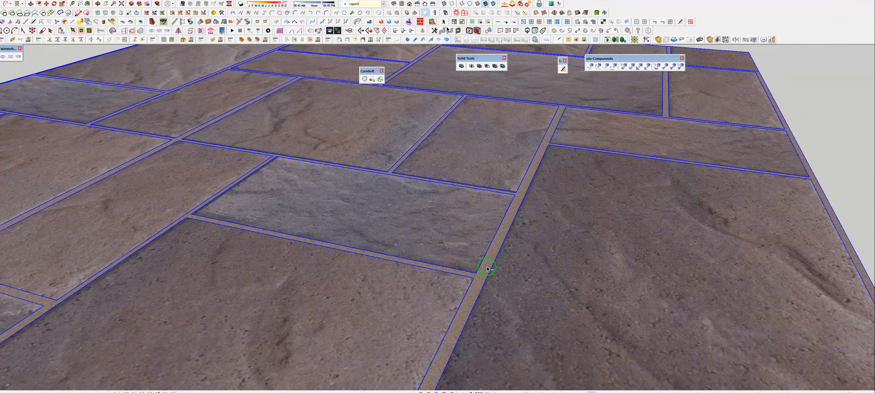
click(487, 267)
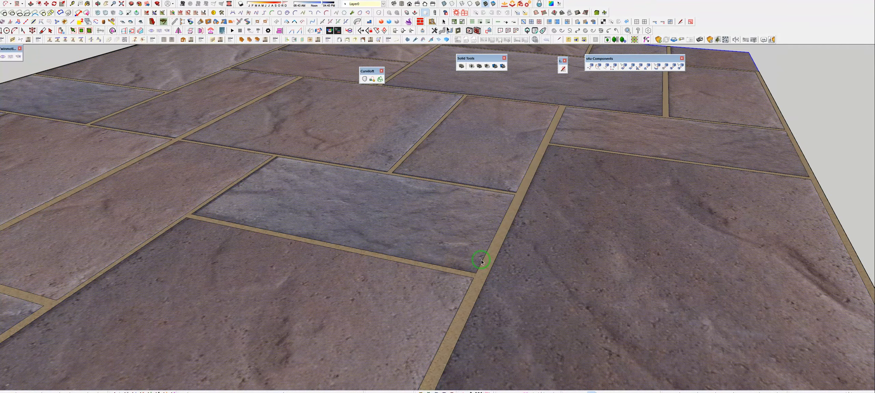
Extrude the selected paver faces upward by 1" with JointPushPull
scroll(492, 257, down, 7)
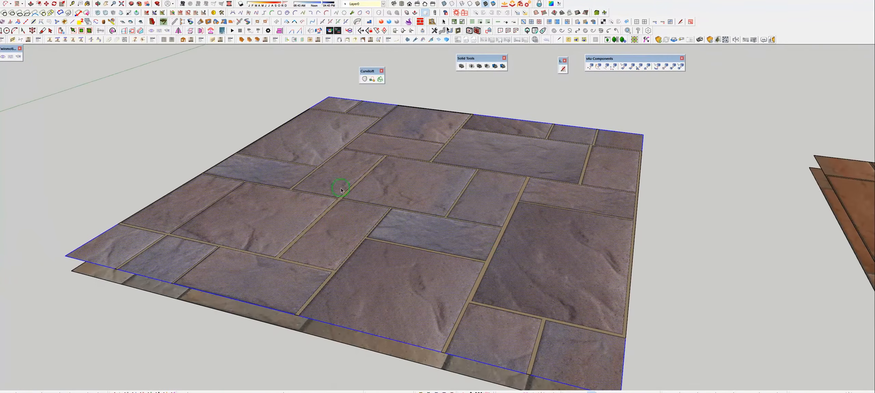
middle_drag(373, 255, 319, 154)
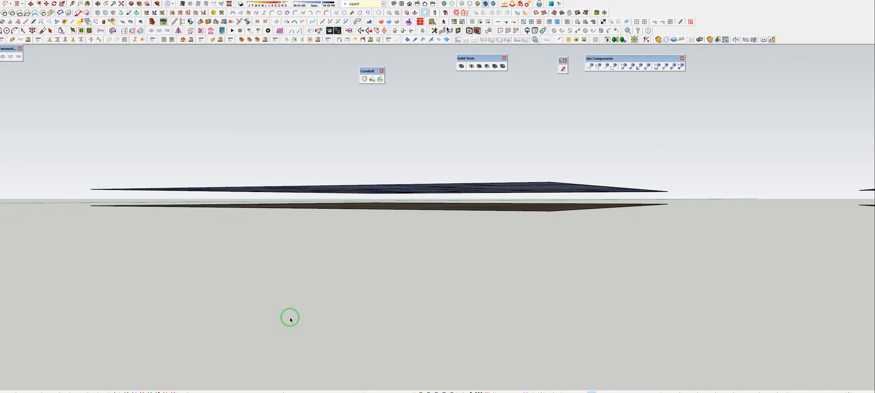
middle_drag(482, 181, 388, 264)
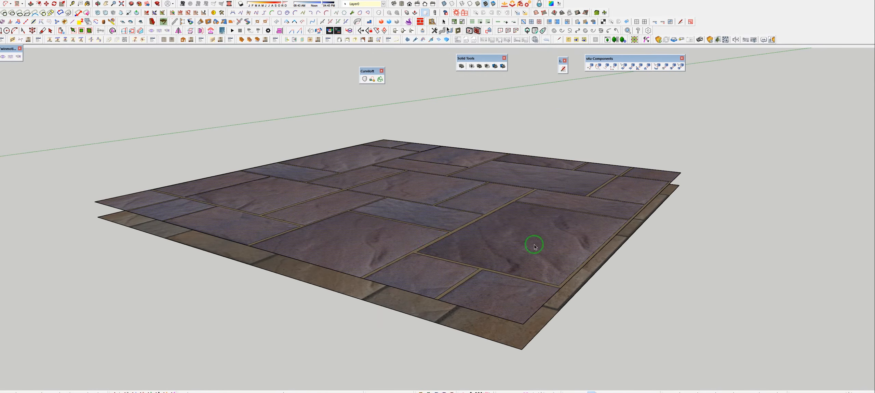
scroll(541, 263, up, 5)
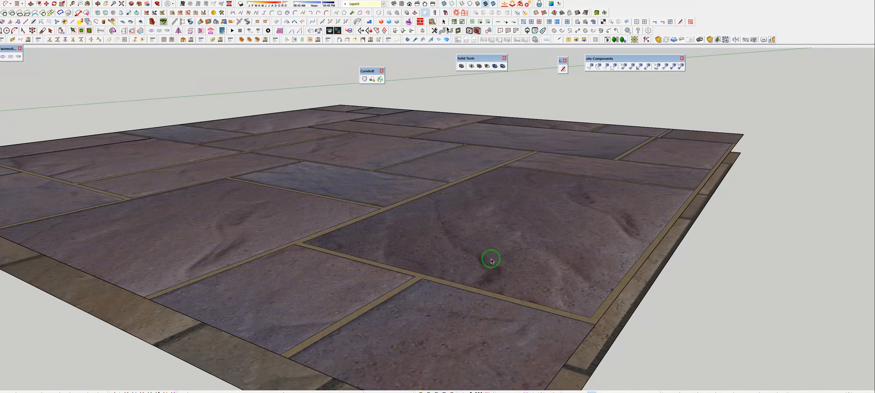
key(j)
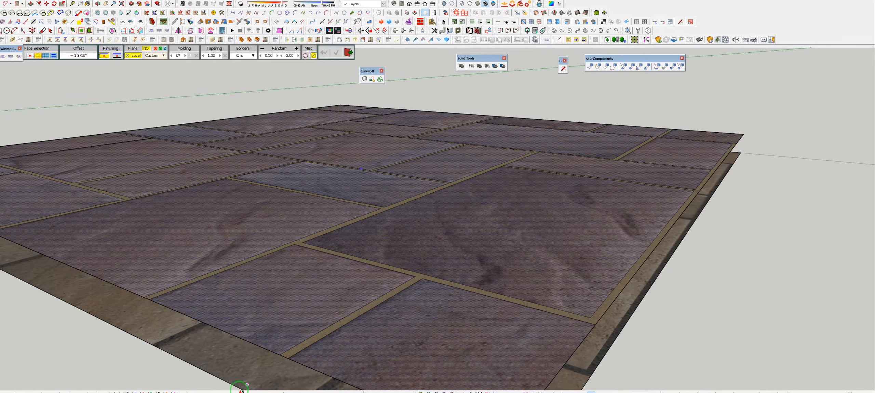
drag(108, 392, 427, 82)
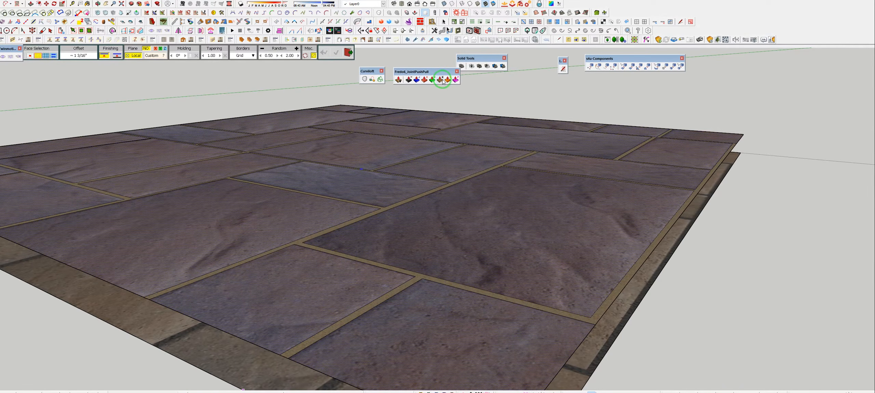
click(441, 80)
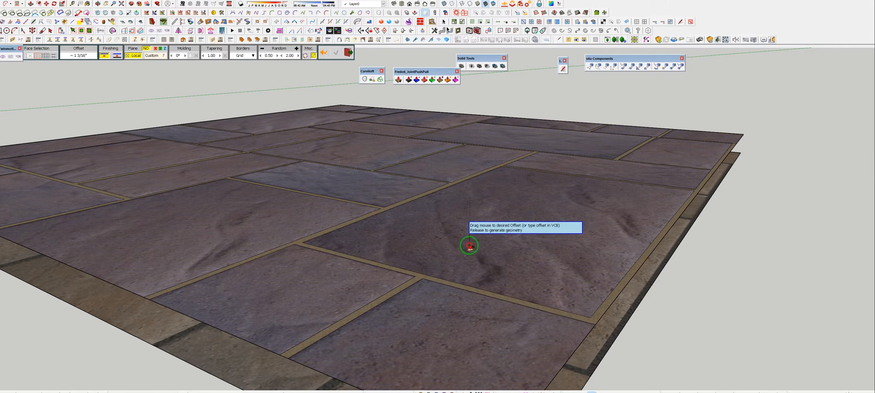
click(470, 237)
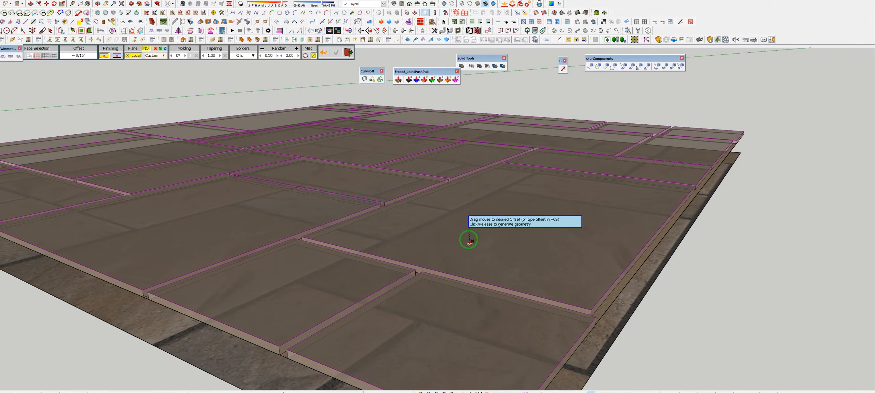
text(1)
key(Return)
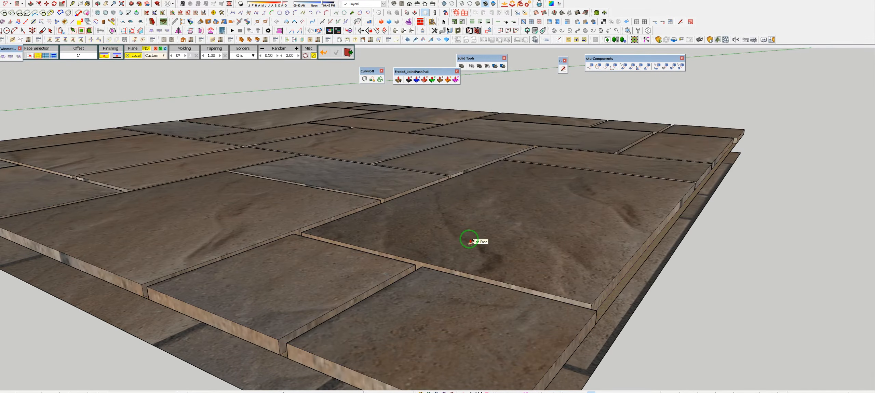
Push/Pull the sand joint face up between the pavers to just below their top surfaces
middle_drag(469, 238, 275, 303)
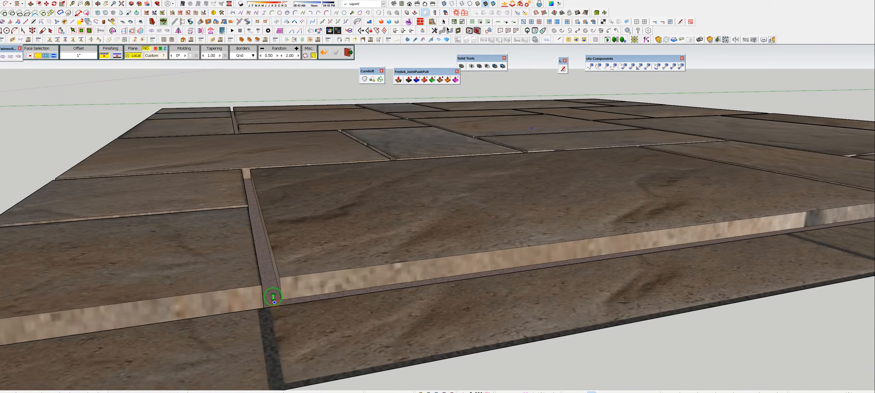
key(ctrl+z)
key(p)
middle_drag(284, 267, 285, 268)
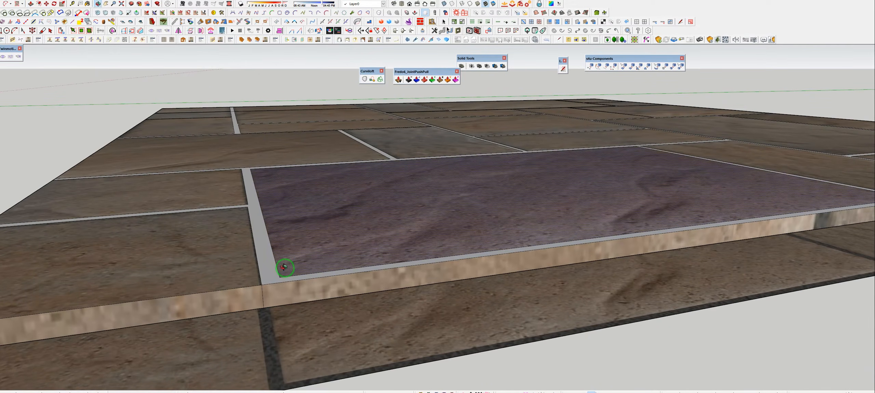
click(274, 296)
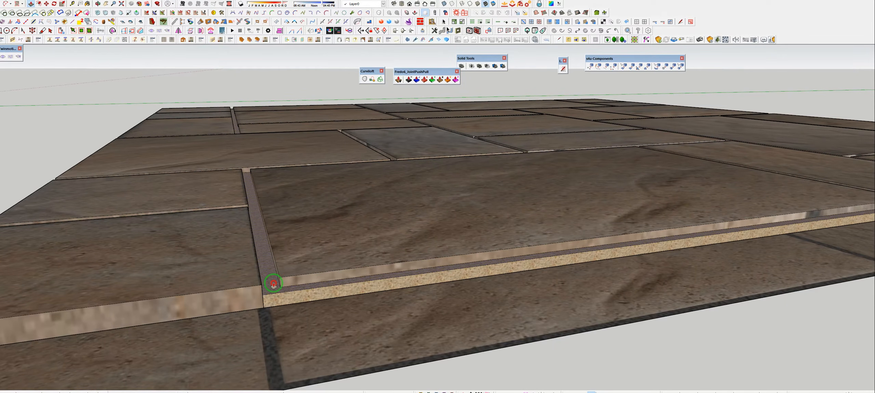
click(274, 285)
Examine the sides of the thickened pavers and the recessed sand joints from several angles
key(space)
scroll(443, 181, down, 5)
middle_drag(369, 154, 402, 185)
scroll(410, 158, up, 5)
scroll(443, 201, up, 2)
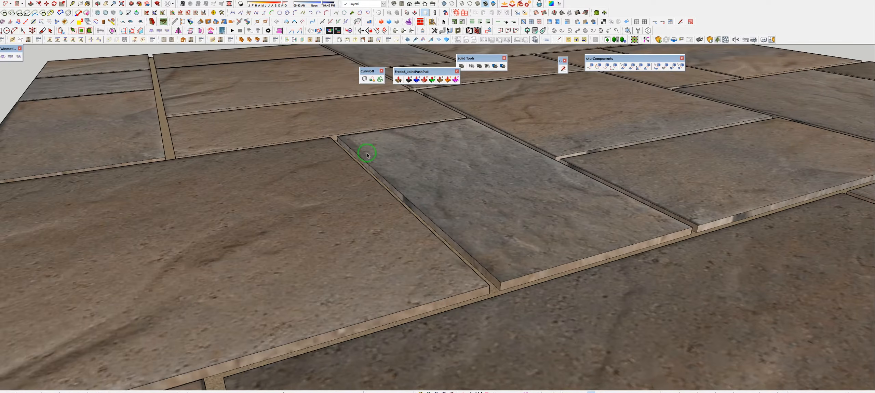
scroll(514, 206, down, 6)
middle_drag(366, 226, 609, 345)
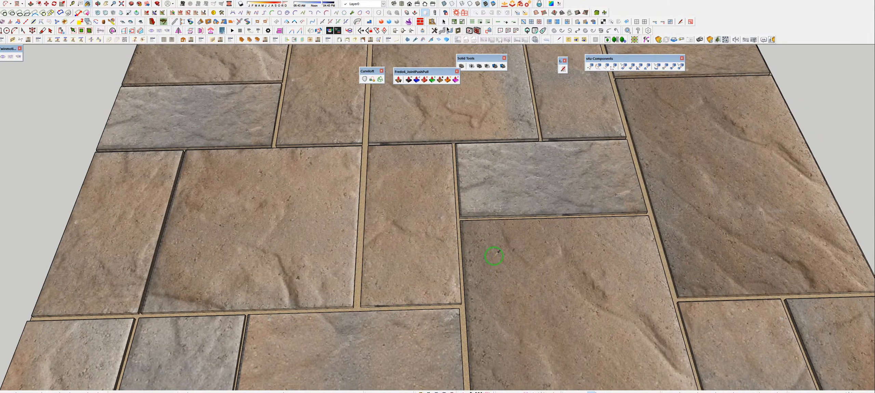
scroll(621, 209, up, 6)
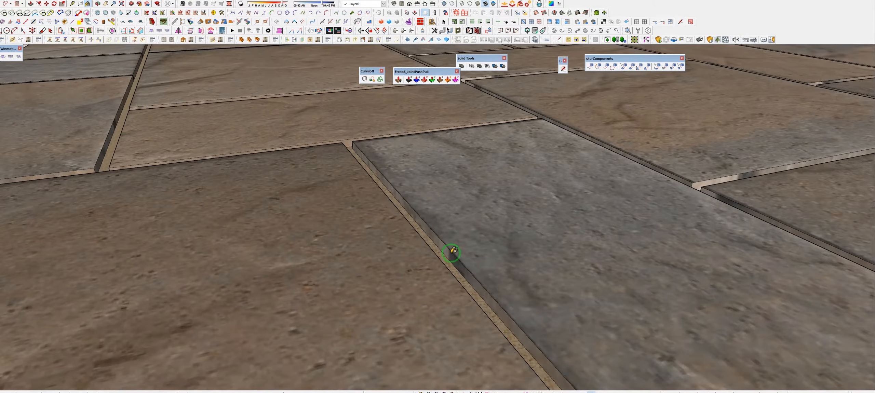
scroll(456, 256, down, 5)
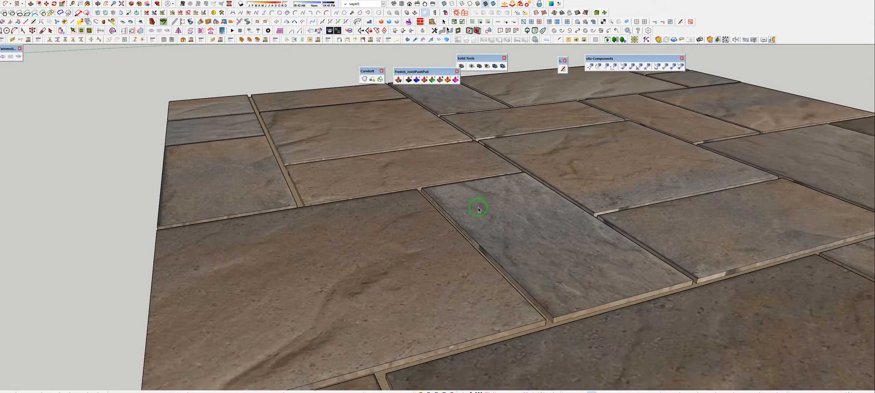
Set the texture of a paver face in the thickened first tile to Projected
scroll(478, 209, down, 2)
middle_drag(475, 205, 569, 215)
right_click(568, 215)
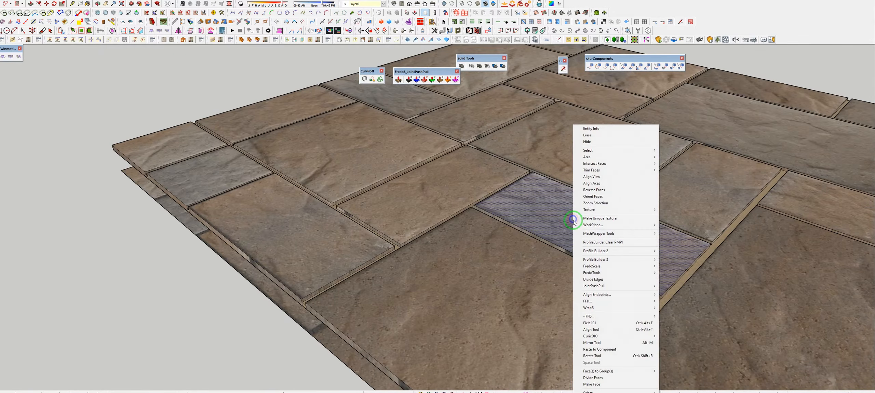
mouse_move(590, 212)
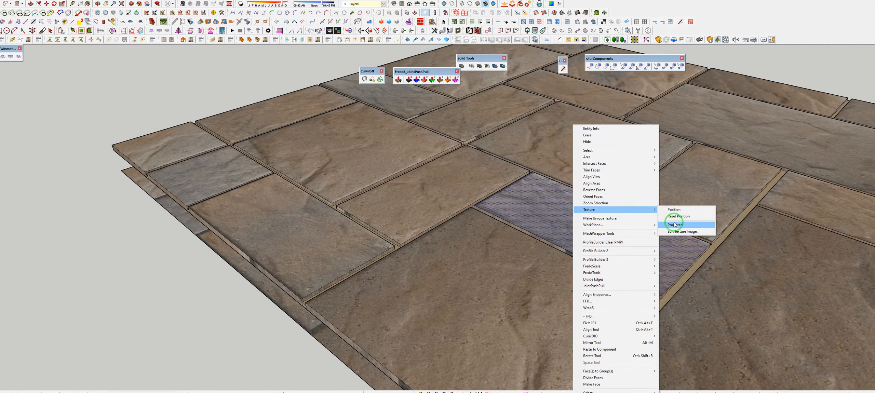
click(674, 225)
click(606, 234)
Select all faces that share the paver's material in the first thickened tile
middle_drag(509, 208, 605, 190)
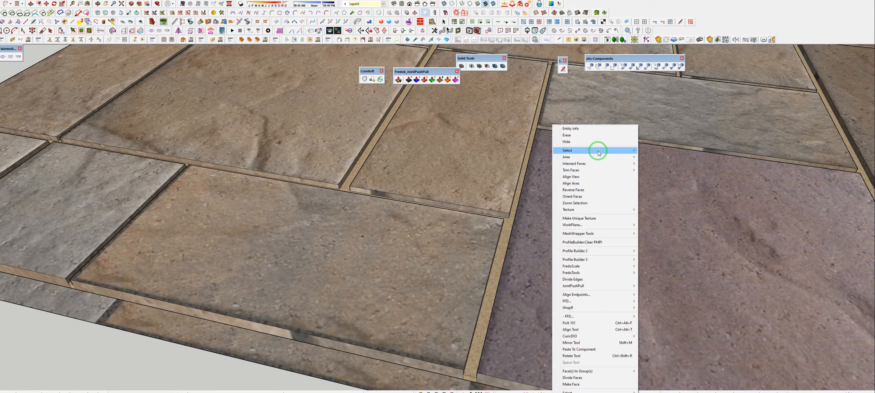
mouse_move(598, 153)
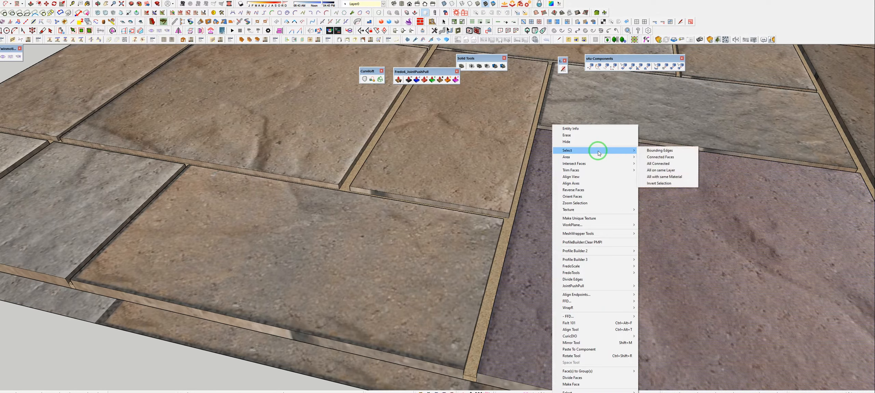
click(655, 176)
scroll(413, 309, down, 5)
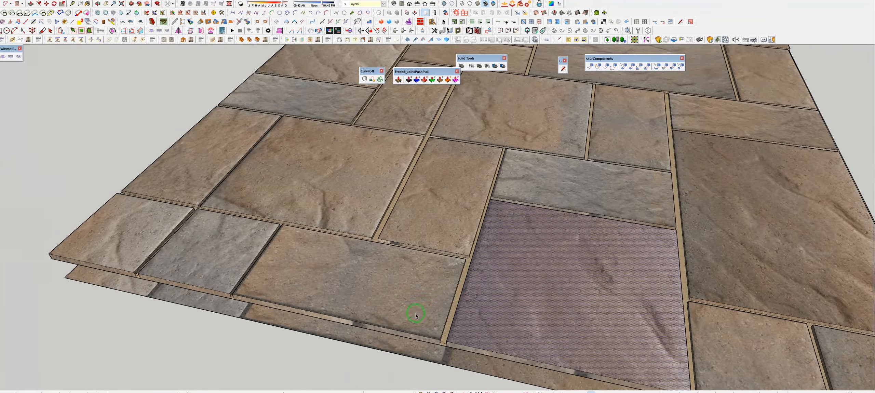
middle_drag(469, 287, 551, 291)
click(463, 208)
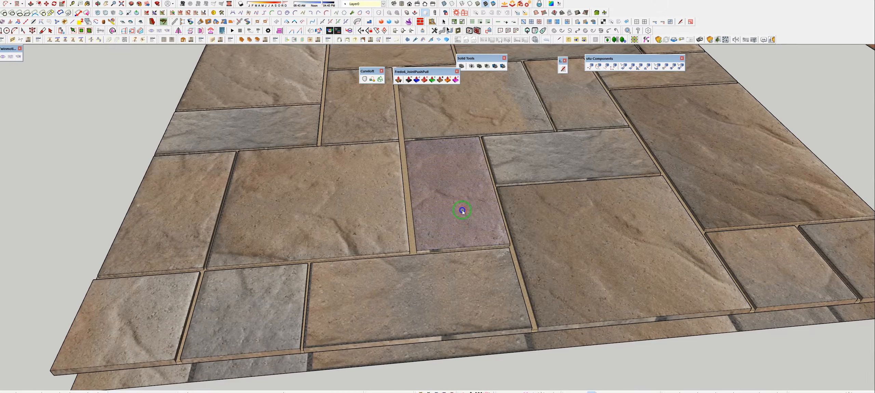
right_click(462, 208)
mouse_move(478, 151)
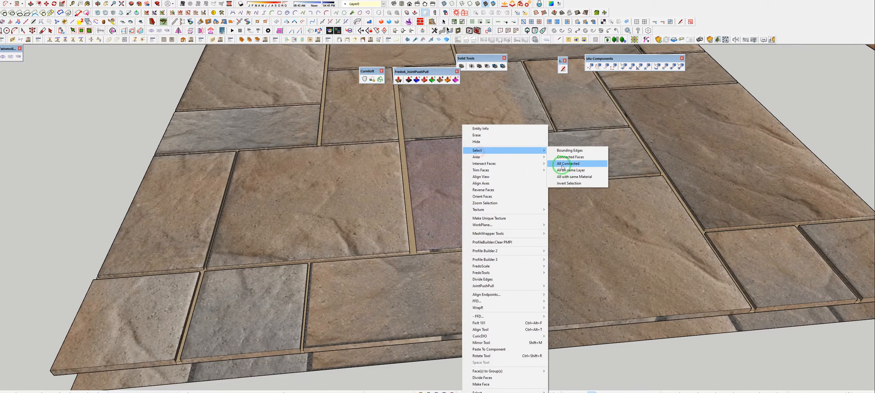
click(567, 177)
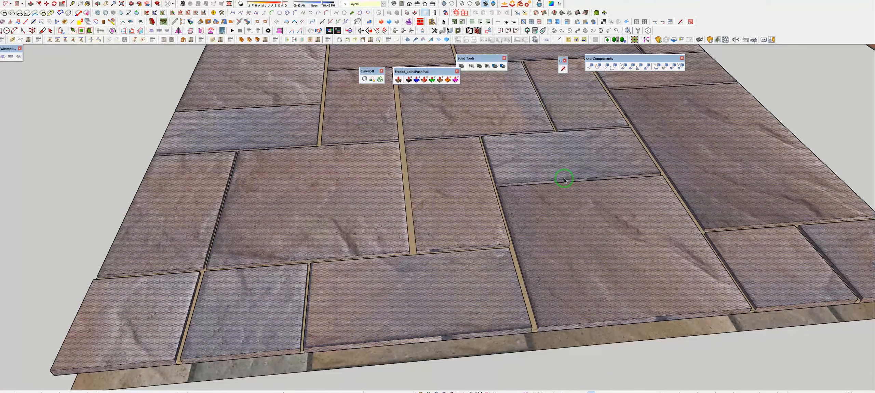
Repaint the selected paver tops and sides with the projected paver texture, and check the side faces along the joints
scroll(563, 180, down, 6)
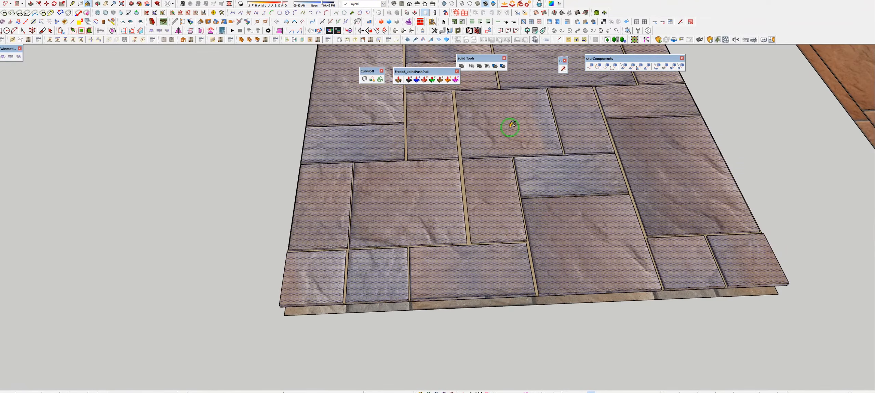
scroll(503, 132, up, 8)
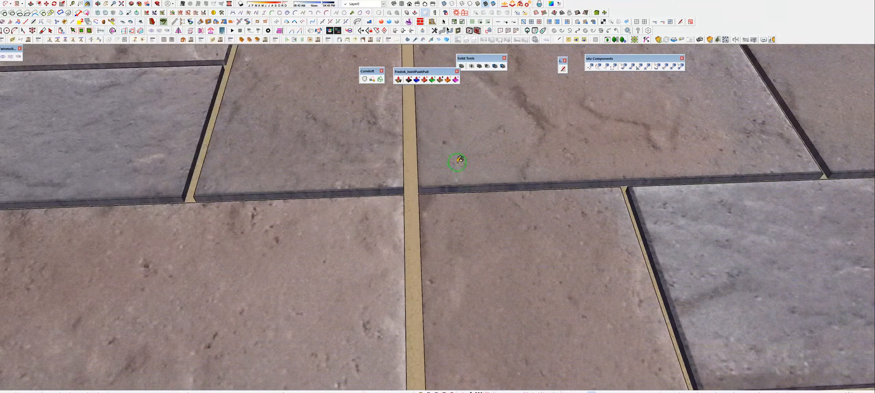
middle_drag(459, 160, 393, 160)
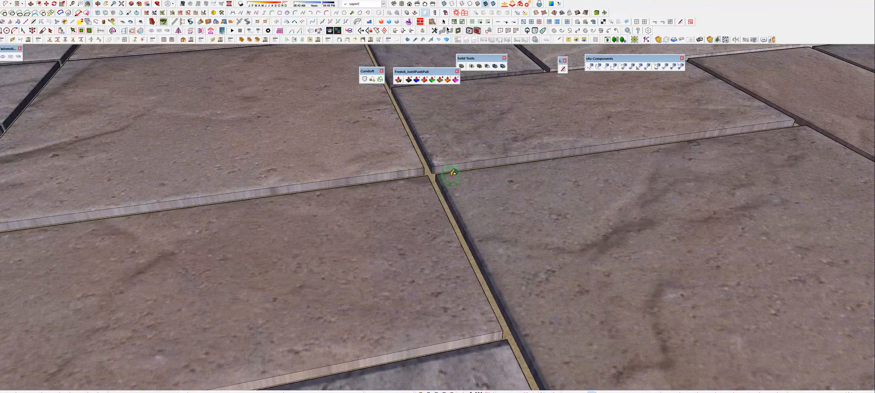
scroll(417, 149, down, 5)
middle_drag(707, 252, 468, 263)
middle_drag(452, 194, 601, 170)
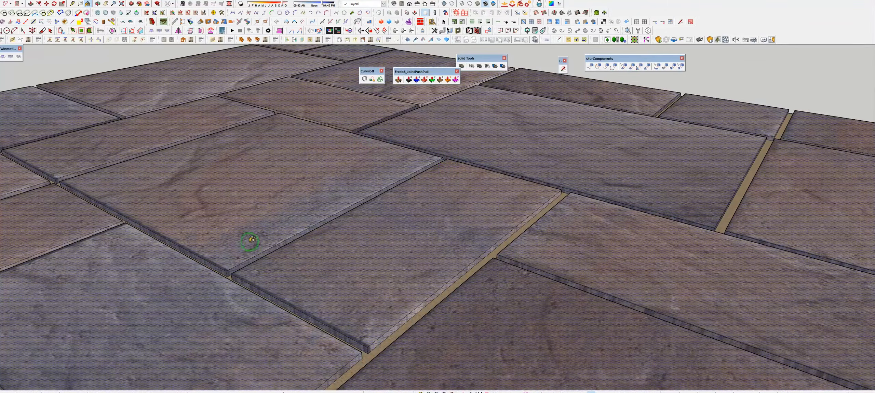
scroll(361, 155, down, 6)
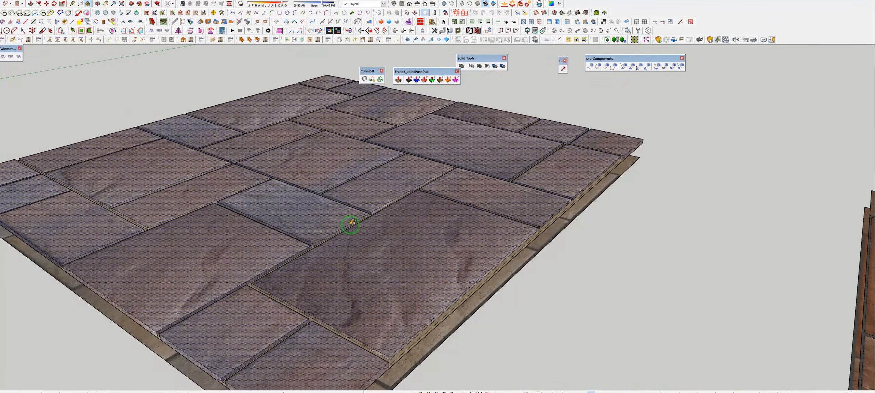
middle_drag(394, 202, 385, 223)
scroll(434, 194, down, 5)
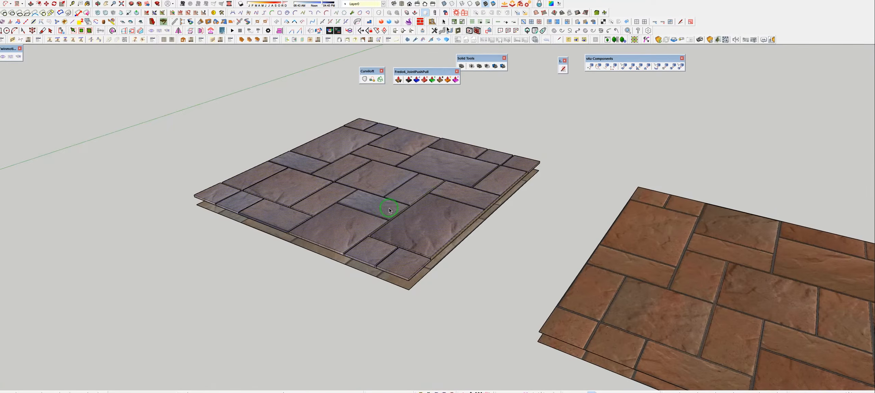
Group all the connected geometry of the thickened first tile
scroll(355, 184, up, 3)
middle_drag(354, 185, 333, 177)
triple_click(334, 177)
key(shift+g)
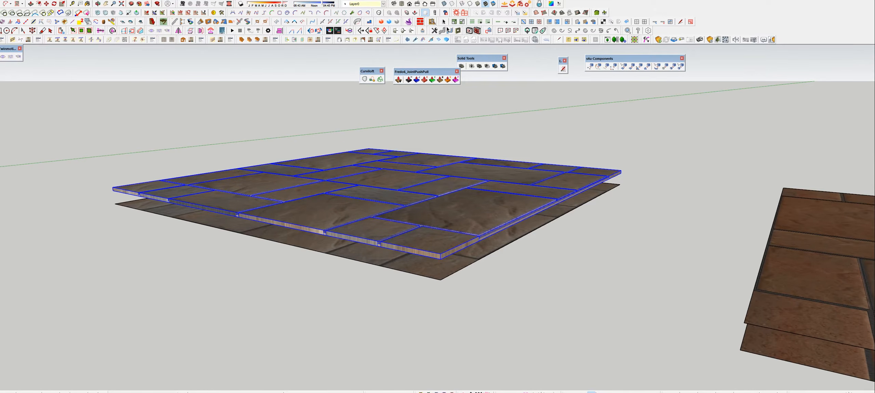
drag(816, 69, 789, 52)
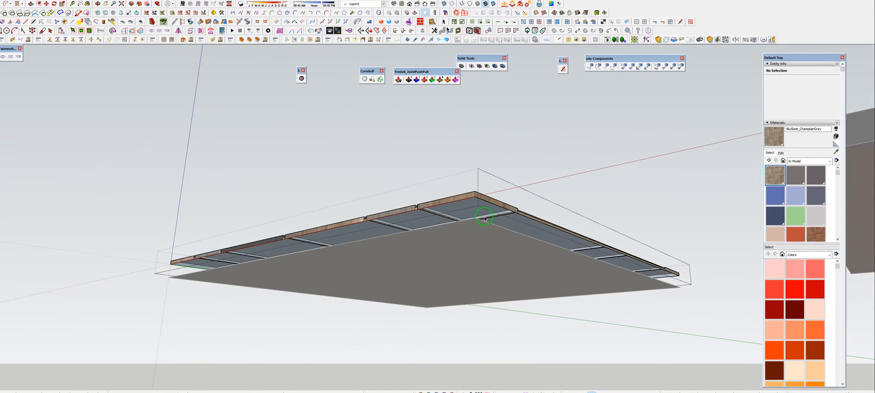
Hide the flat face beneath the first tile and draw a face closing the tile's open underside
scroll(516, 201, up, 5)
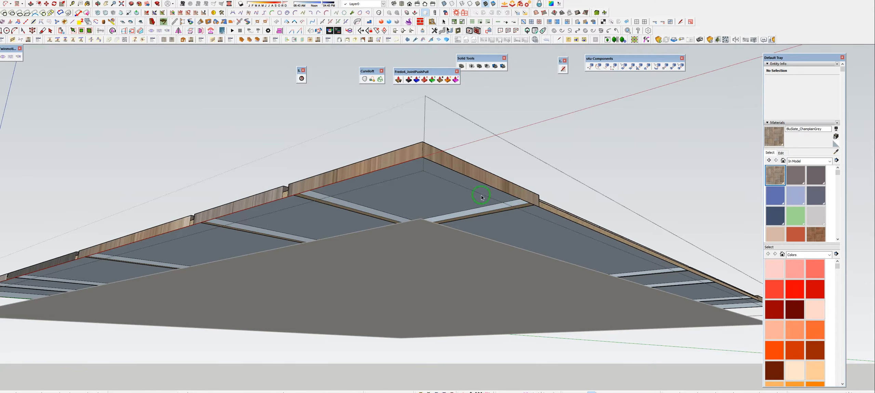
key(shift+h)
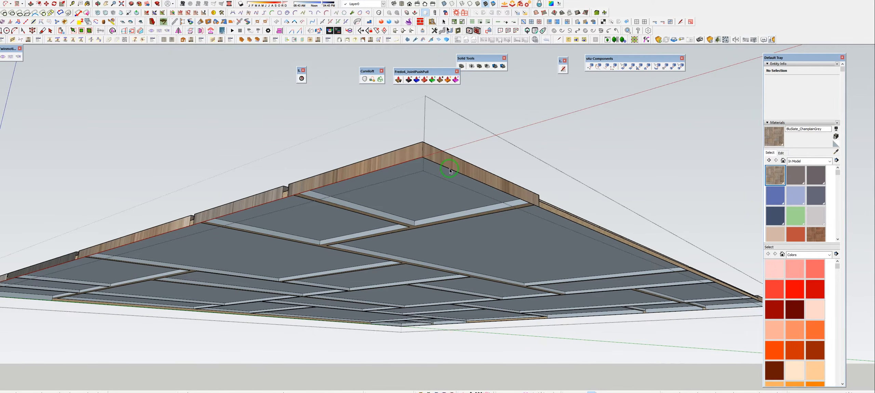
click(539, 206)
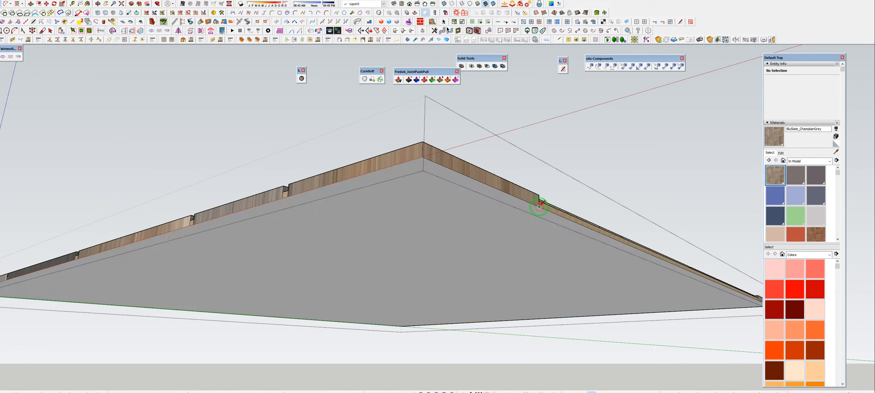
click(443, 201)
middle_drag(444, 201, 451, 356)
middle_drag(431, 156, 435, 267)
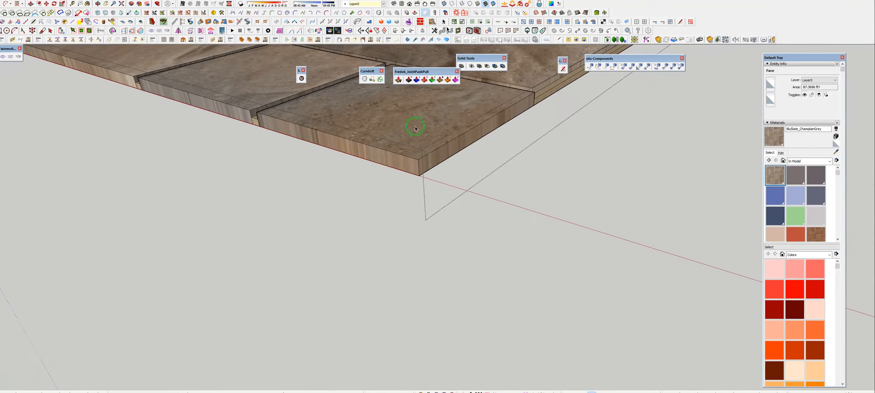
Sample the paver material BluSlate_ChamplainGrey and check whether the first tile's group is a solid
key(b)
alt+click(412, 123)
mouse_move(412, 123)
middle_down()
mouse_move(433, 211)
mouse_move(435, 92)
mouse_move(451, 331)
middle_up()
mouse_move(449, 133)
middle_down()
mouse_move(543, 275)
mouse_move(492, 209)
middle_up()
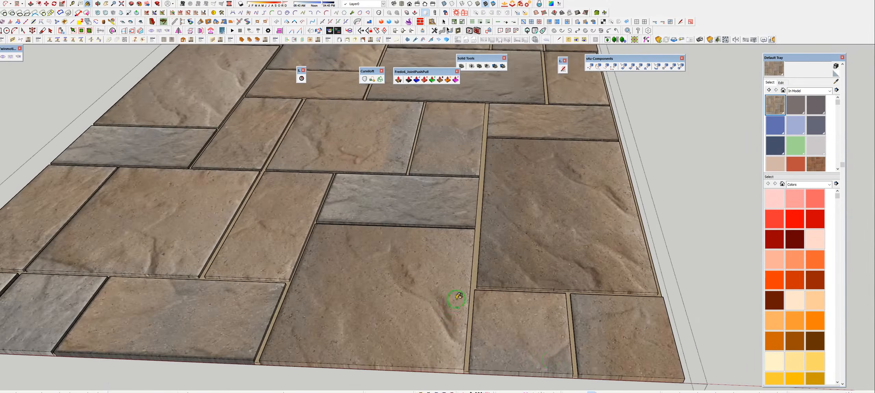
scroll(390, 242, down, 5)
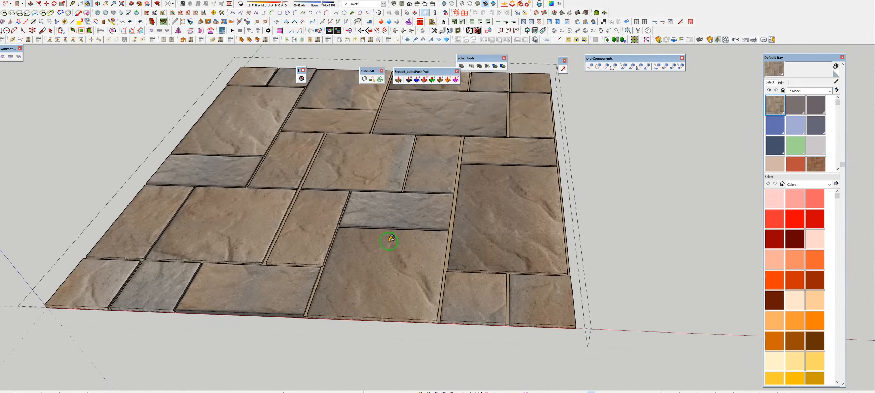
scroll(788, 101, up, 3)
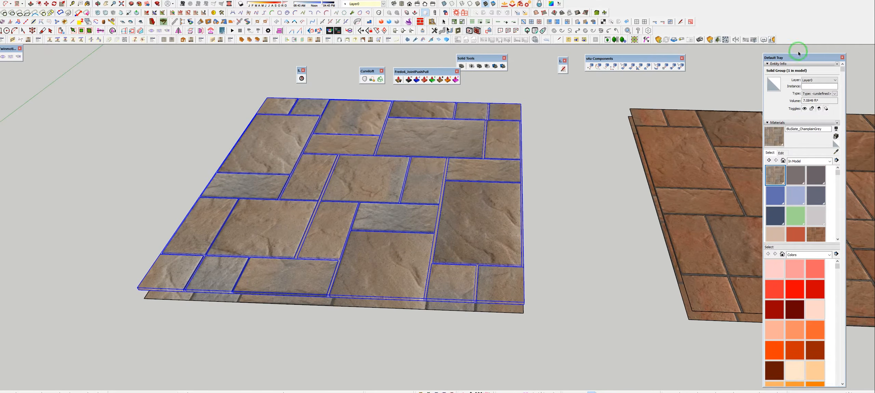
scroll(341, 221, down, 2)
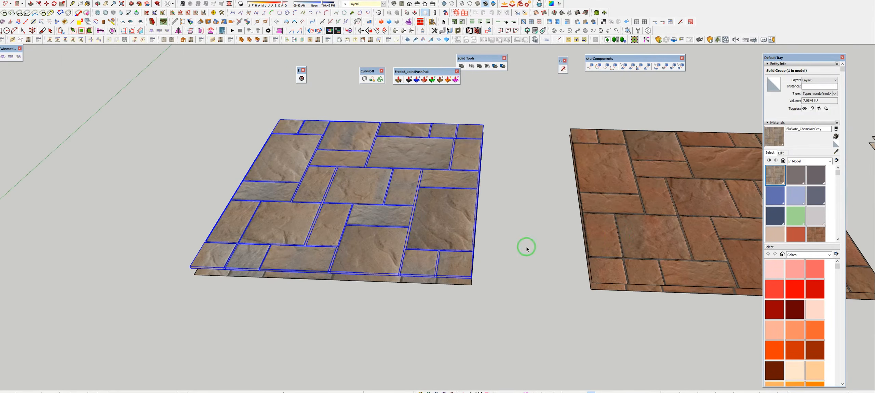
Paint the joint face of the red second raised tile with the sand material
mouse_move(629, 225)
middle_down()
mouse_move(383, 203)
mouse_move(464, 258)
mouse_move(610, 218)
middle_up()
scroll(465, 257, up, 5)
scroll(609, 218, down, 3)
key(b)
scroll(403, 219, up, 5)
click(463, 300)
scroll(543, 217, down, 5)
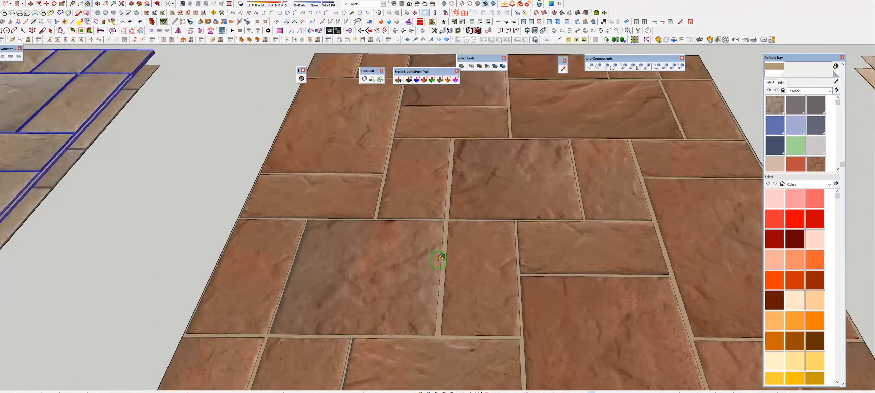
Select all paver faces of the second raised tile, leaving its sand joint face out of the selection
scroll(449, 195, up, 6)
key(space)
click(445, 195)
shift+click(438, 235)
key(m)
scroll(484, 233, down, 6)
middle_drag(484, 233, 403, 191)
triple_click(526, 287)
shift+click(547, 306)
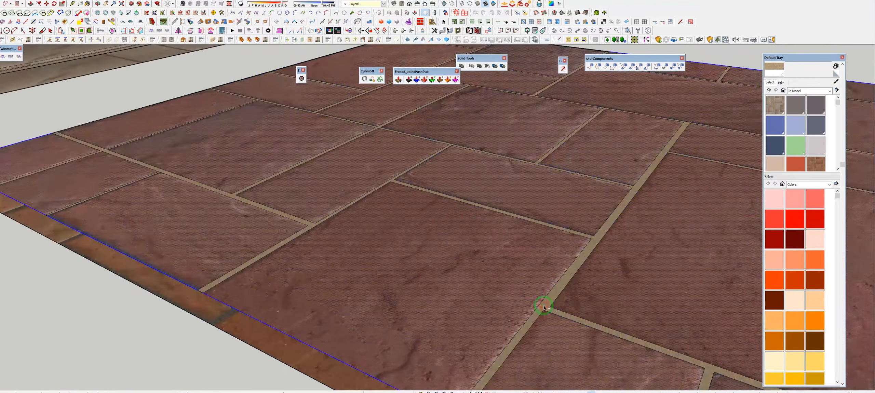
Extrude the second tile's selected paver faces upward by 1" with JointPushPull
scroll(547, 307, down, 4)
drag(542, 71, 432, 51)
click(363, 59)
middle_drag(414, 239, 434, 225)
click(439, 80)
double_click(429, 229)
scroll(515, 287, up, 5)
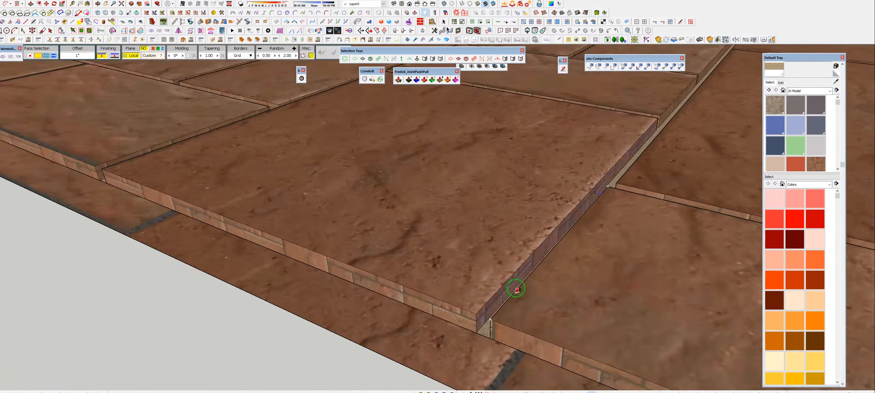
middle_drag(515, 287, 434, 246)
Sample the second tile's paver texture, select all faces with the same material and repaint them with it
key(space)
scroll(433, 246, down, 3)
right_click(388, 158)
key(b)
alt+click(388, 157)
key(space)
right_click(388, 157)
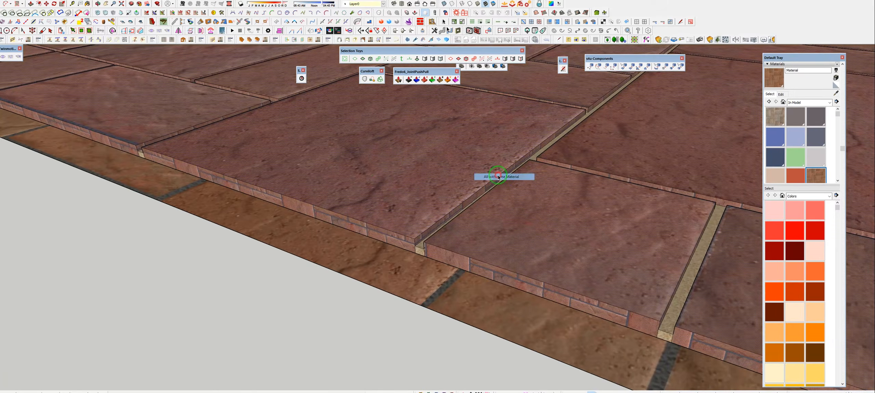
click(502, 176)
key(b)
click(494, 173)
scroll(494, 174, down, 4)
Push/Pull the second tile's sand joint face up between its pavers
scroll(504, 137, up, 8)
key(p)
scroll(513, 246, up, 2)
scroll(502, 205, down, 6)
mouse_move(502, 205)
middle_down()
mouse_move(405, 205)
mouse_move(332, 244)
mouse_move(426, 258)
middle_up()
Finish the thickened second tile as a closed solid group
scroll(332, 244, up, 5)
key(space)
scroll(410, 239, down, 2)
right_click(410, 240)
drag(410, 240, 393, 246)
key(Return)
key(b)
click(328, 263)
Look over the row of coloured tiles and select the thickened first tile's group
scroll(326, 201, down, 6)
scroll(327, 201, down, 10)
middle_drag(326, 82, 480, 135)
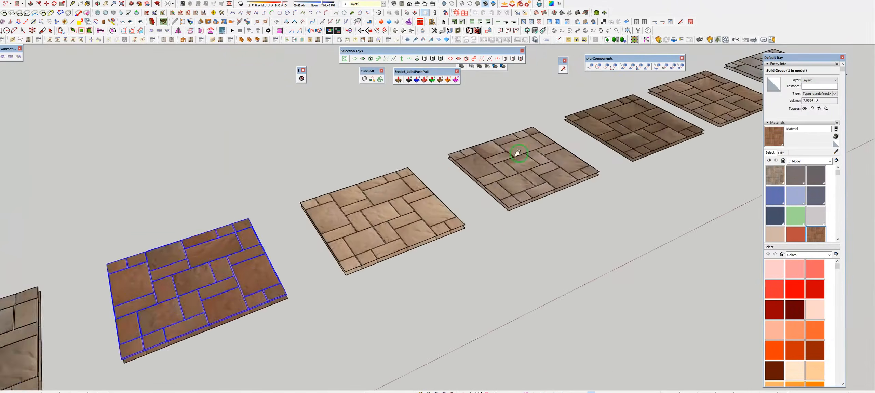
middle_drag(519, 154, 426, 207)
scroll(426, 207, up, 4)
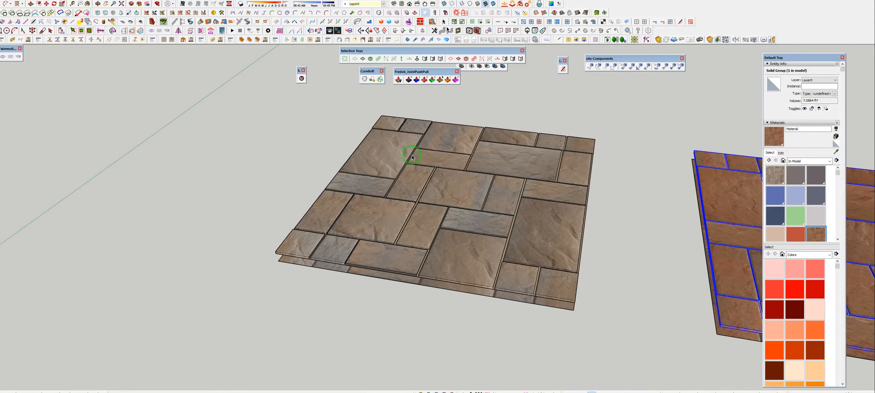
click(469, 198)
scroll(470, 197, down, 1)
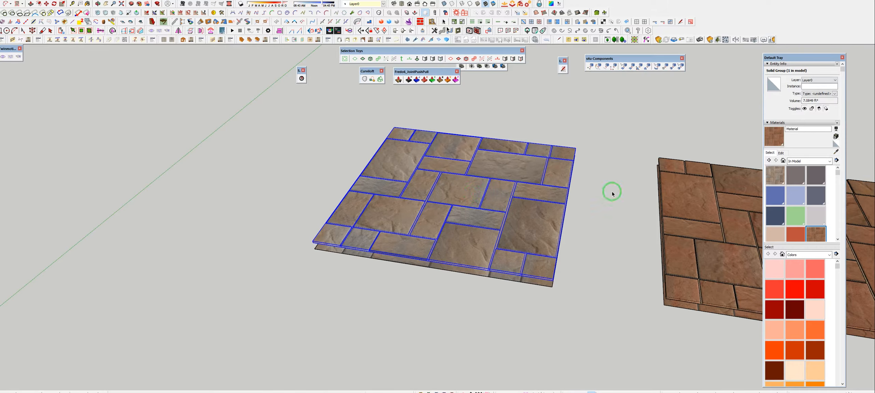
middle_drag(430, 214, 450, 219)
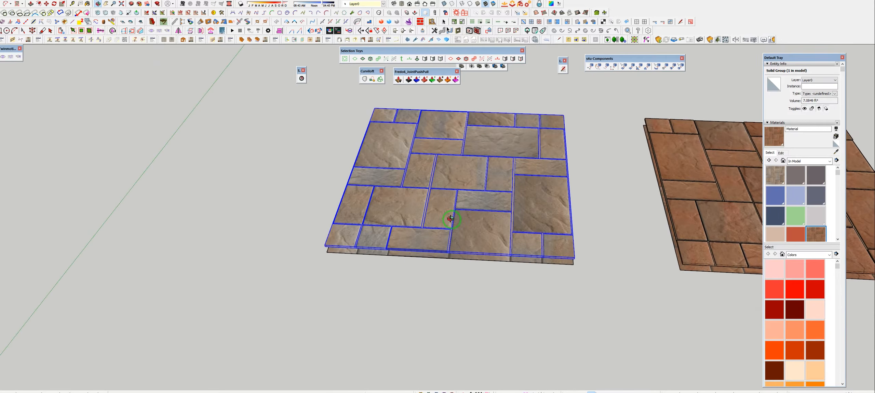
Delete the flat original tiles lying beneath the thickened tiles
click(430, 258)
double_click(429, 258)
click(429, 251)
click(431, 248)
scroll(378, 176, down, 5)
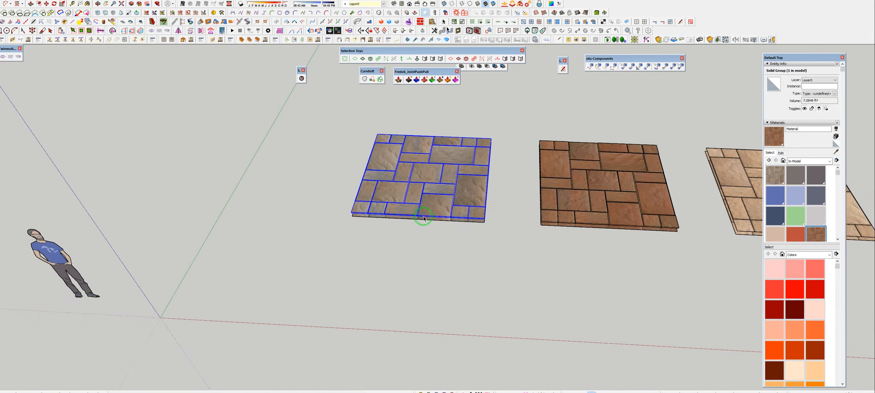
double_click(423, 219)
key(Escape)
click(424, 218)
key(Delete)
Copy the thickened first tile away from the row of coloured tiles into an empty area of the model
click(444, 189)
key(m)
click(405, 204)
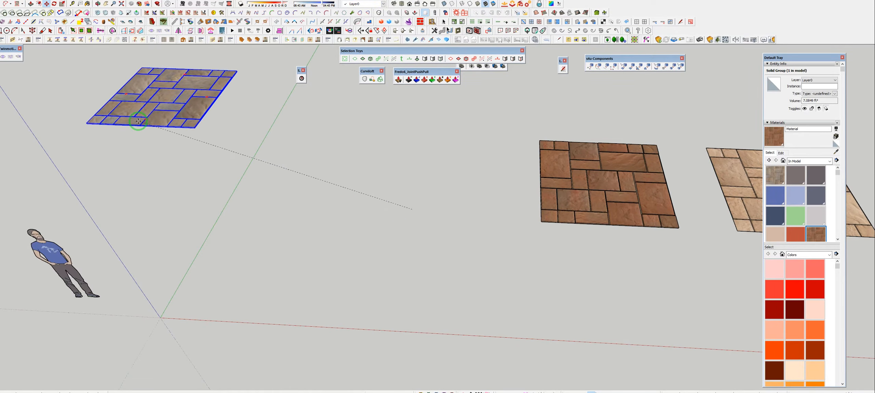
key(ctrl)
shift+middle_drag(204, 146, 588, 269)
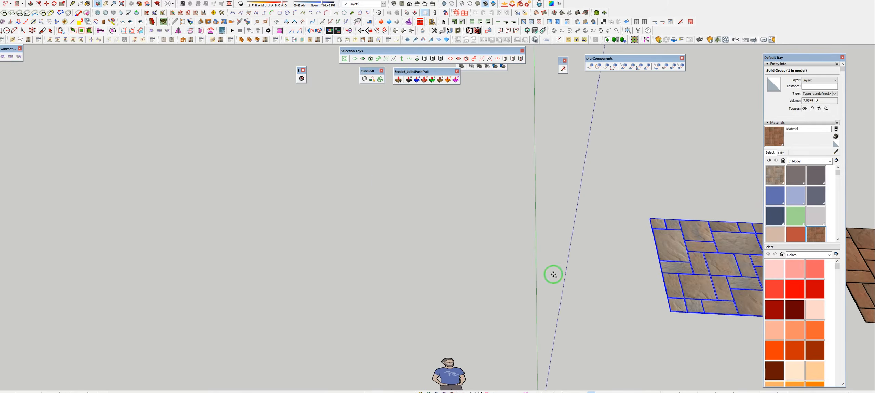
click(223, 147)
shift+middle_drag(187, 133, 152, 246)
scroll(478, 192, up, 5)
scroll(466, 204, up, 3)
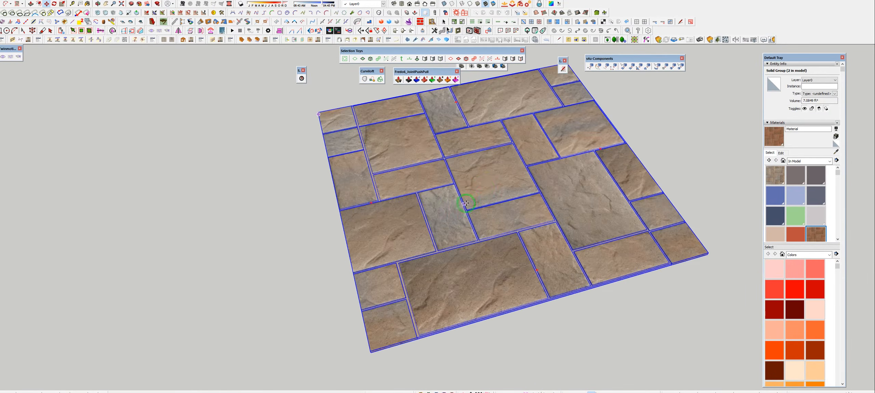
scroll(473, 188, down, 9)
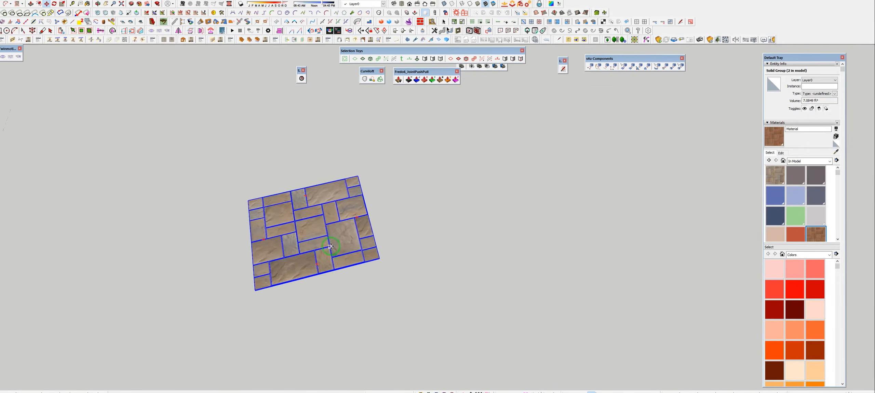
middle_drag(316, 268, 363, 213)
scroll(276, 299, up, 4)
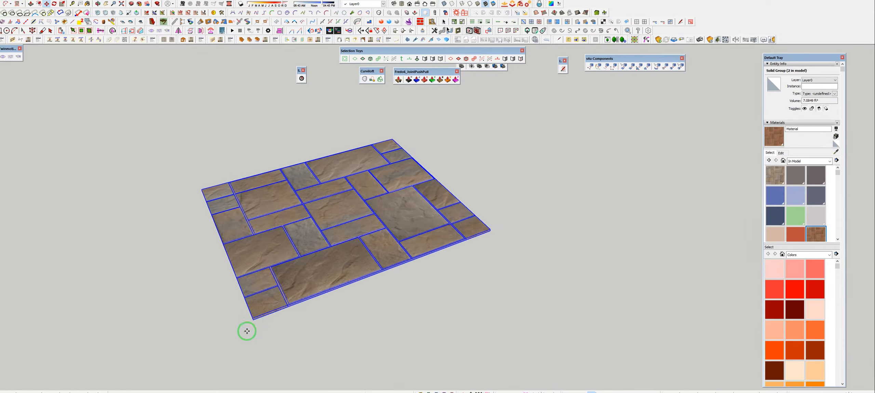
scroll(254, 318, down, 5)
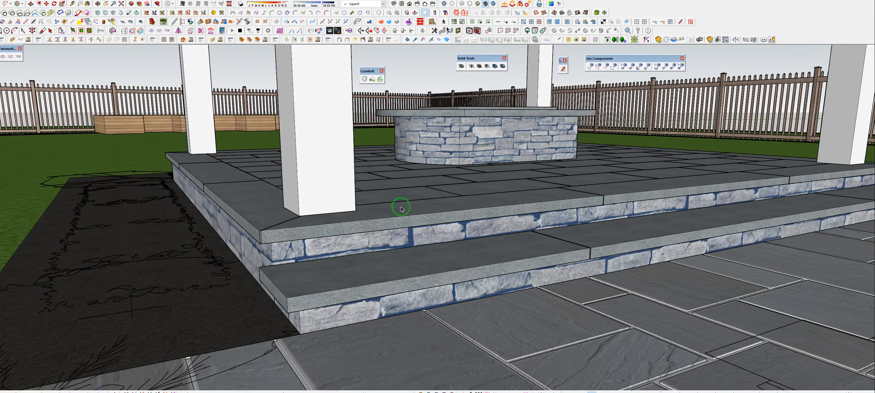
In the pool project model, locate the paving around the pool and open its group for editing
middle_drag(467, 255, 99, 390)
scroll(434, 321, down, 3)
scroll(435, 323, up, 4)
middle_drag(531, 267, 233, 336)
scroll(206, 155, down, 2)
scroll(207, 153, down, 5)
shift+middle_drag(454, 279, 327, 117)
middle_drag(377, 306, 167, 295)
click(446, 285)
double_click(446, 284)
click(440, 289)
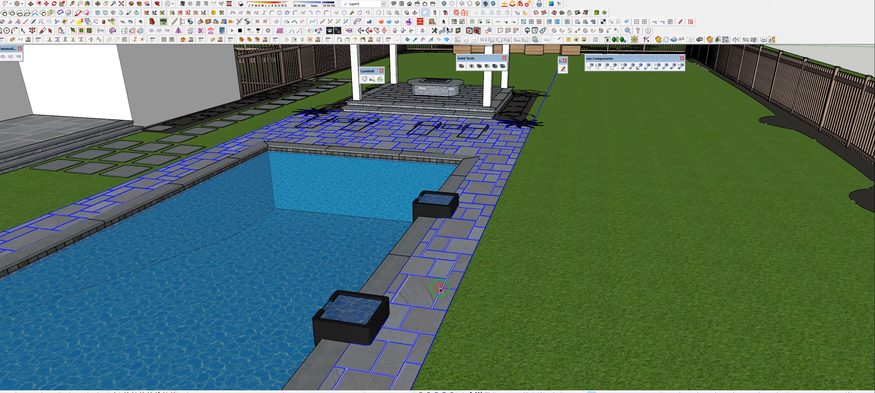
triple_click(440, 288)
Isolate the pool paving from the rest of the model and copy its underside face with its edges
key(shift+h)
middle_drag(438, 295, 372, 70)
click(295, 199)
shift+middle_drag(290, 159, 541, 270)
double_click(440, 117)
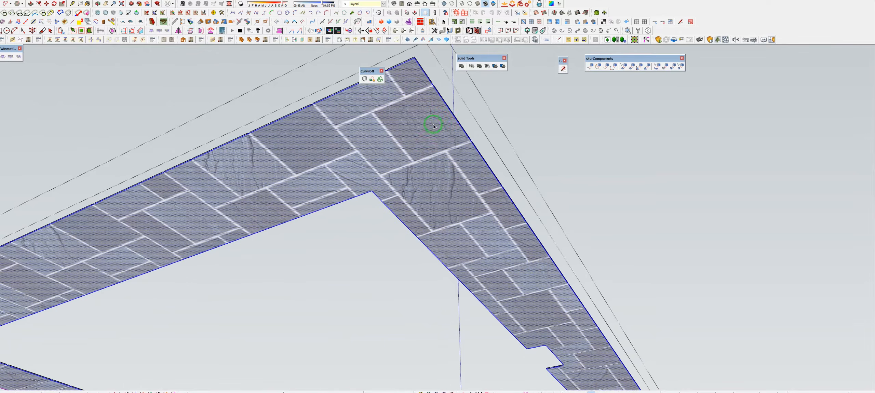
middle_drag(431, 125, 395, 380)
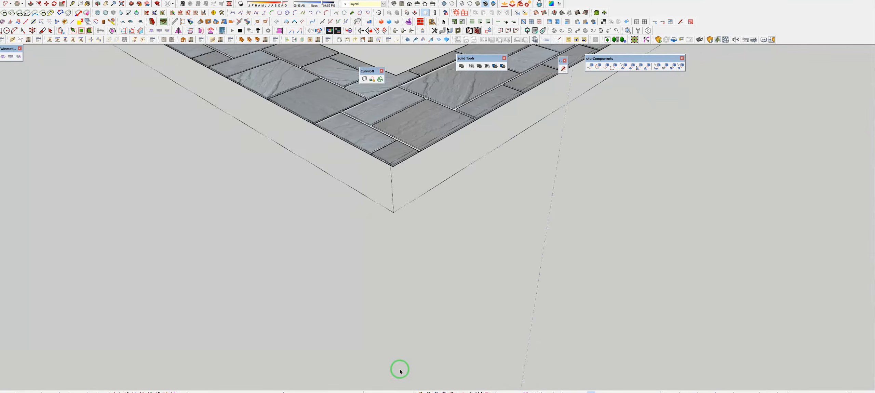
click(25, 197)
click(3, 197)
Switch back to the tile model and paste the pool patio face beside the copied tile
scroll(361, 197, down, 4)
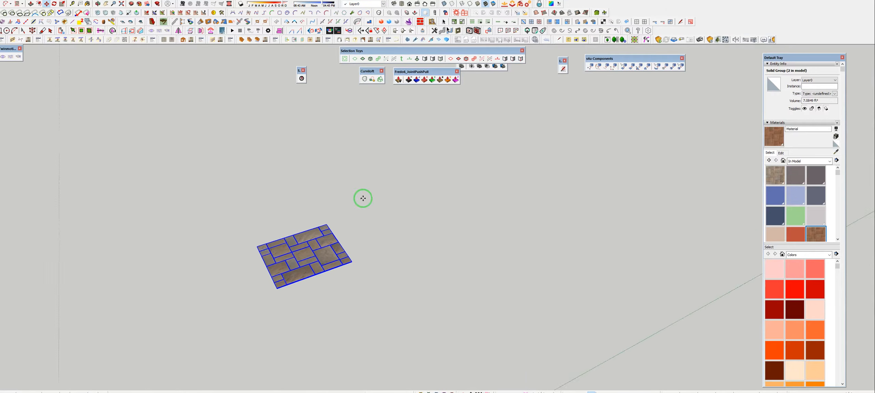
key(ctrl+v)
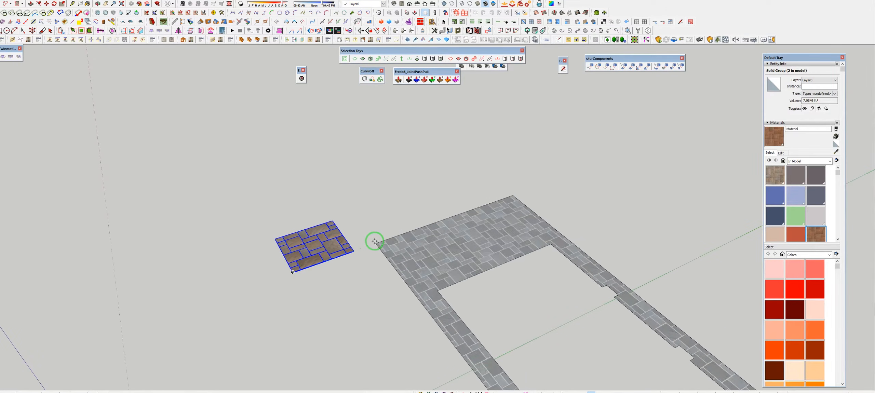
click(378, 180)
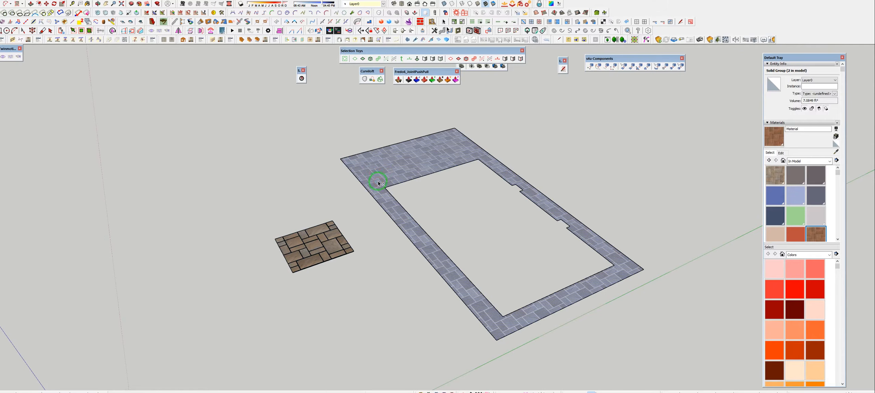
Reverse the pasted patio face in monochrome display, and restore the textured display
click(492, 5)
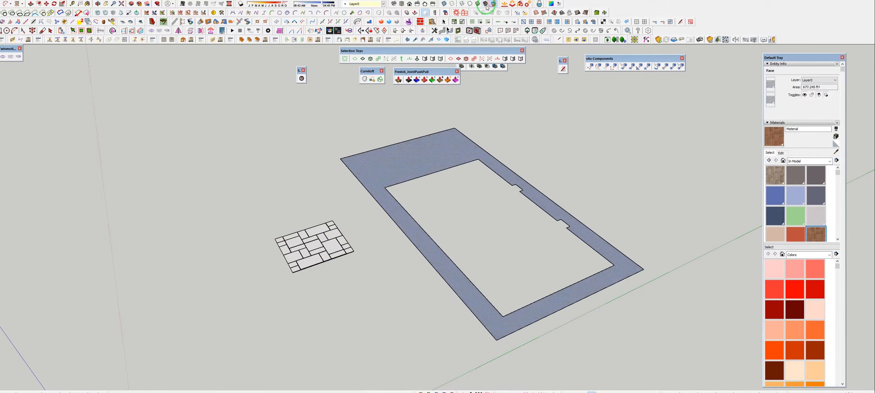
key(shift+r)
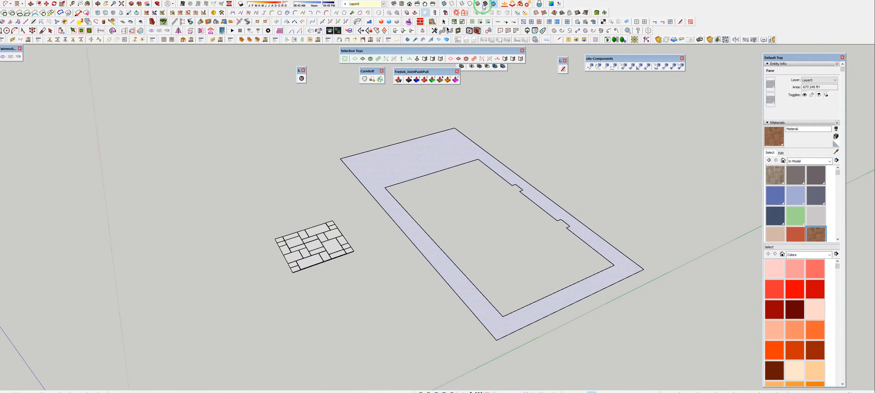
click(484, 5)
middle_drag(423, 163, 638, 200)
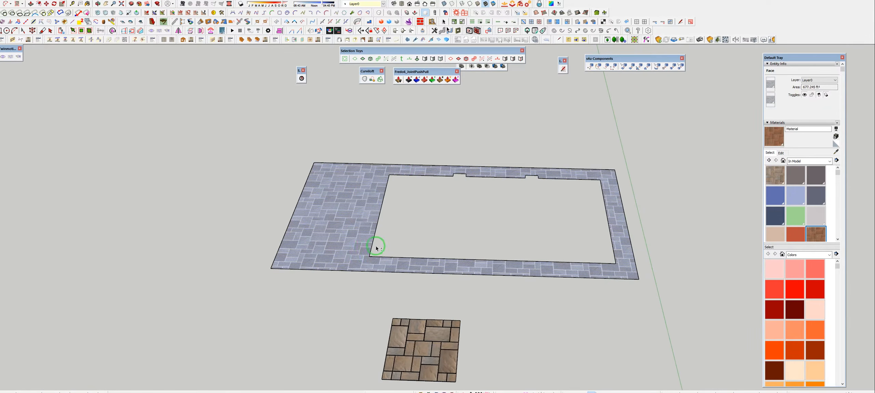
shift+middle_drag(376, 247, 420, 215)
scroll(497, 320, up, 2)
Try to scale the copied tile down freehand from its corner, and undo the scaling
click(493, 331)
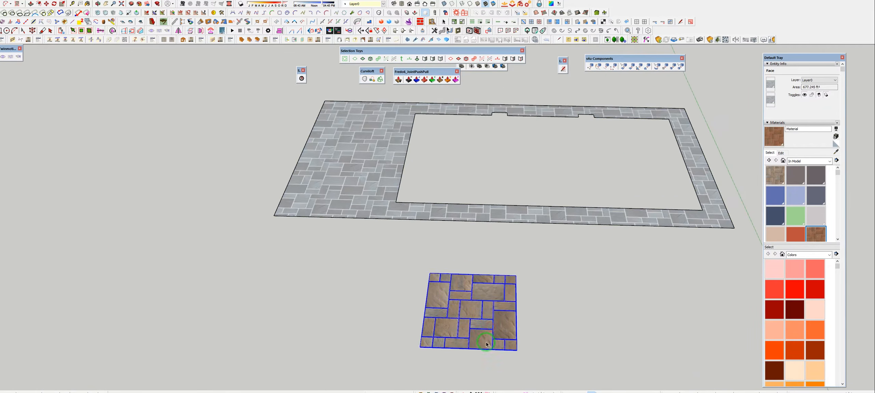
scroll(492, 328, up, 4)
key(s)
drag(558, 366, 473, 295)
scroll(451, 254, up, 5)
key(ctrl+z)
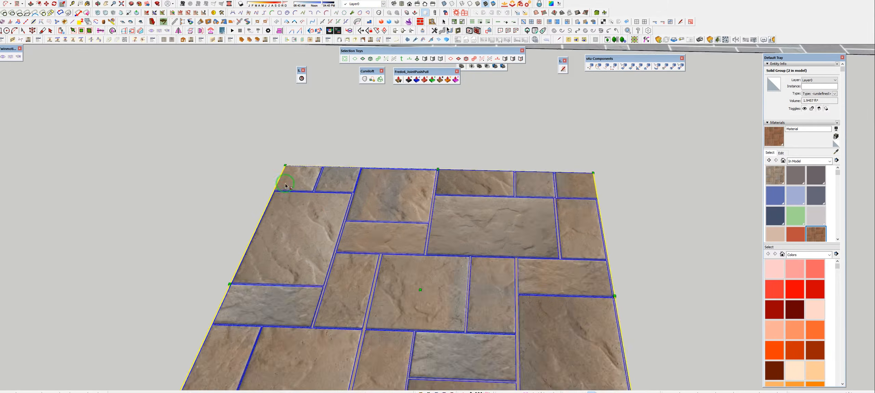
Place the RubySketch tools within the drawing area and activate the scaling tool for the tile
scroll(103, 198, down, 3)
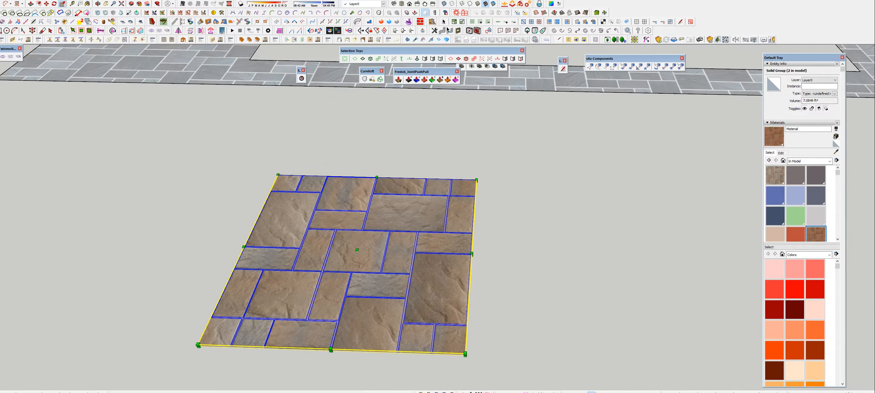
drag(1, 219, 229, 125)
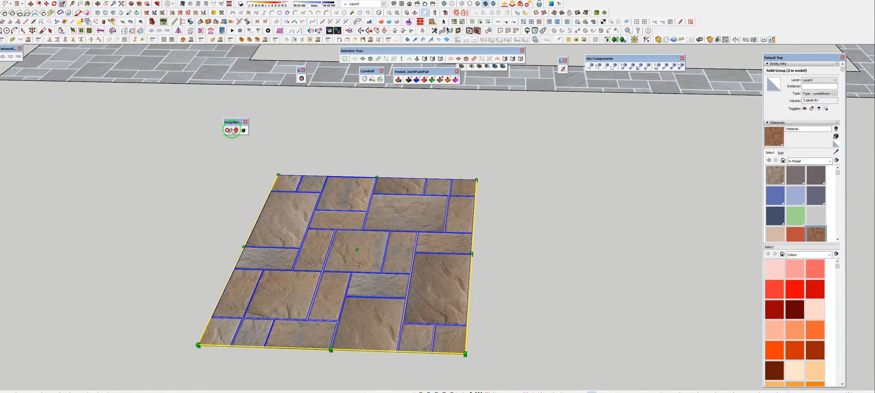
click(228, 130)
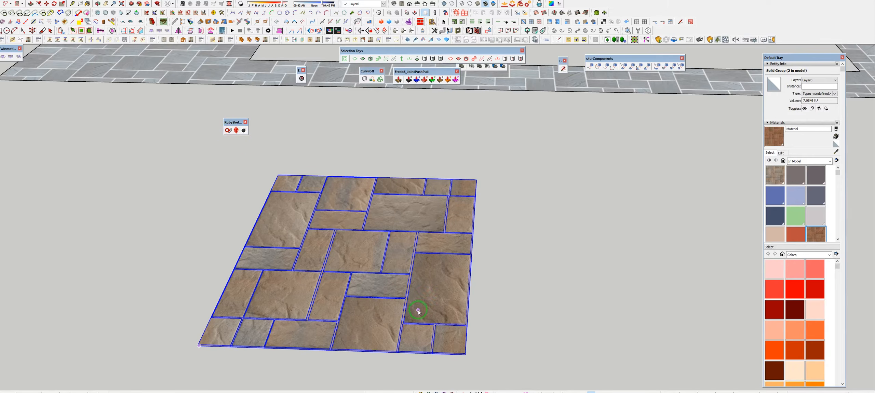
Scale the whole tile by a reference distance measured along the lower edge of a large paver
scroll(416, 304, up, 5)
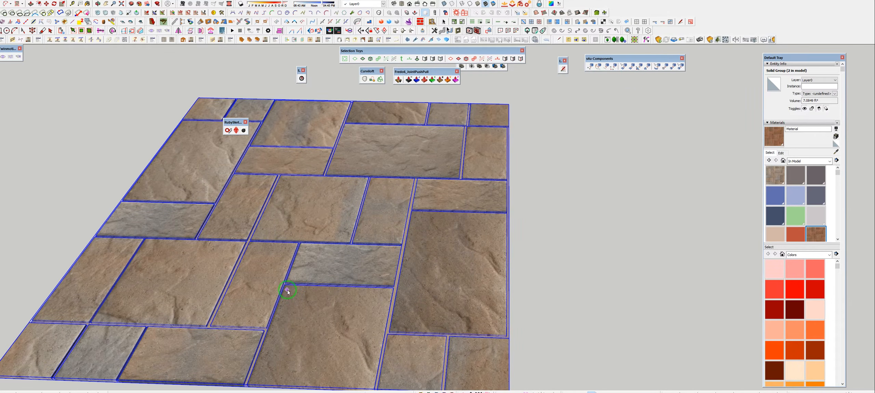
shift+middle_drag(190, 298, 434, 270)
scroll(343, 294, up, 4)
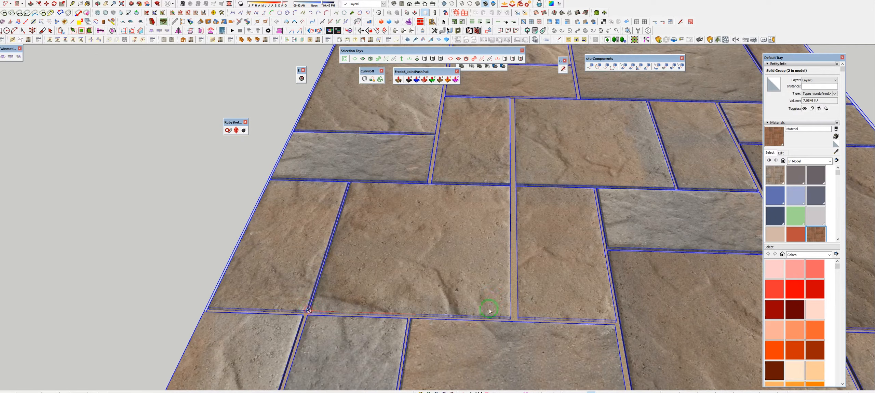
scroll(510, 318, down, 2)
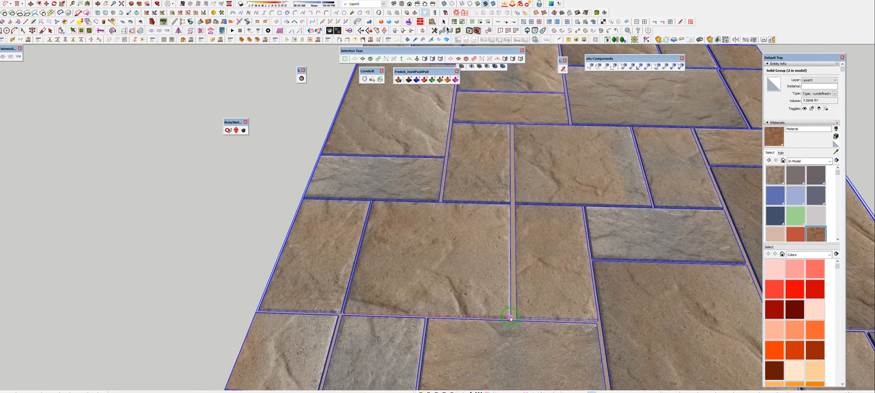
click(510, 318)
scroll(463, 299, down, 4)
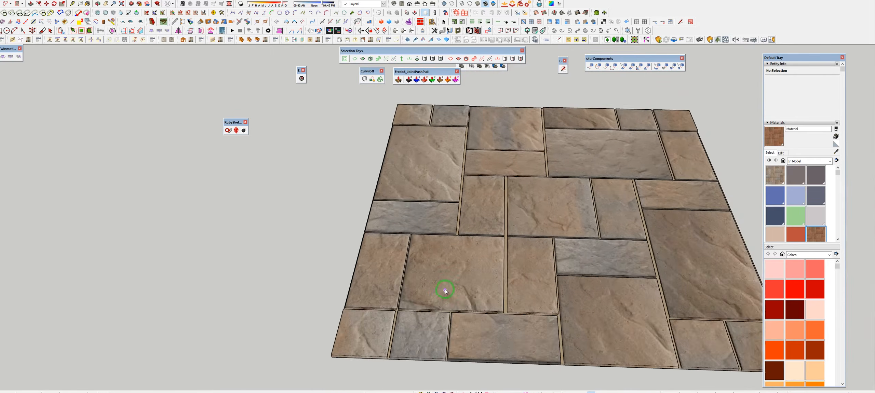
scroll(431, 313, down, 4)
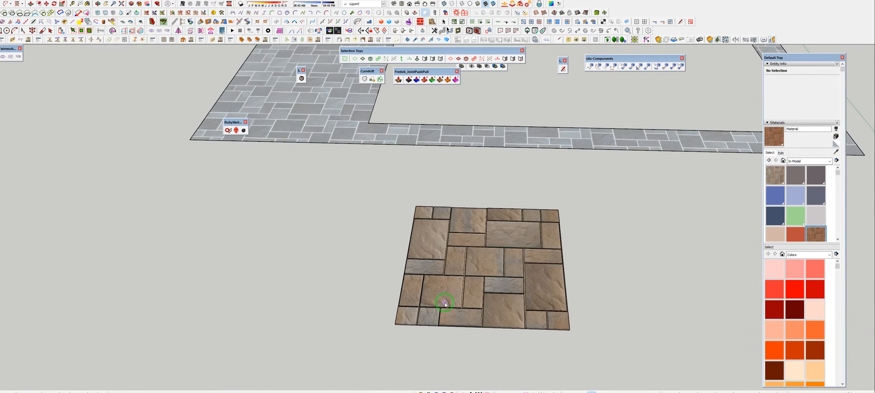
Rescale the tile to a smaller size by measuring the same large paver's lower edge again
scroll(444, 303, up, 6)
click(373, 325)
click(360, 330)
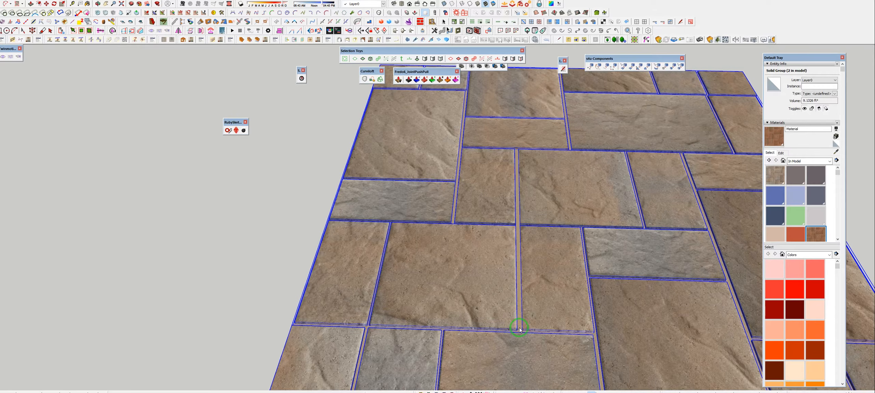
scroll(519, 329, down, 5)
scroll(580, 341, down, 6)
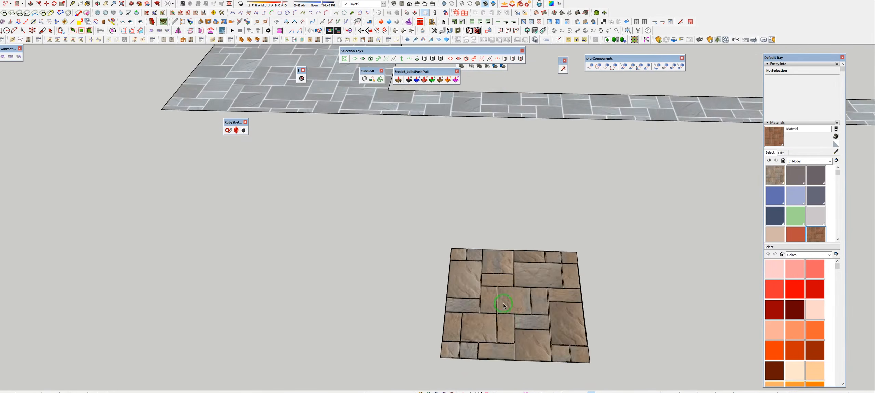
Move the scaled tile vertically to the level of the patio face
click(475, 335)
scroll(475, 335, up, 2)
key(m)
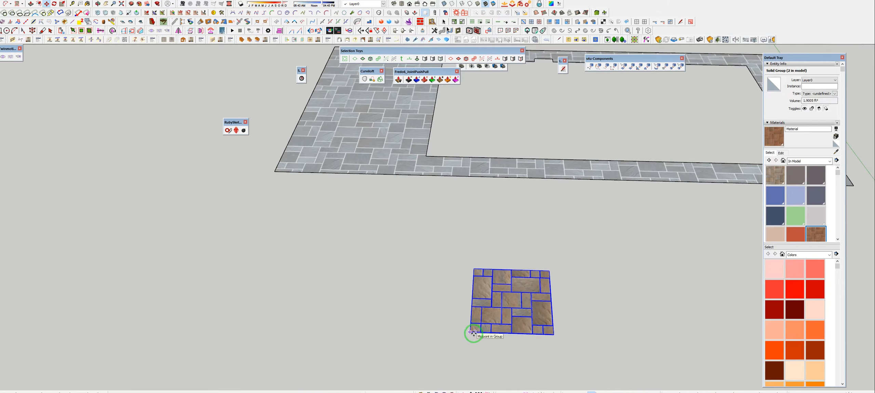
middle_drag(468, 335, 493, 164)
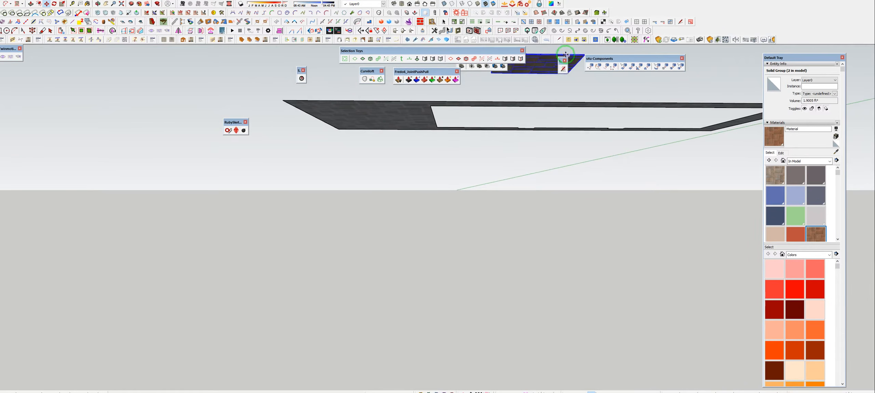
click(545, 63)
middle_drag(545, 63, 563, 131)
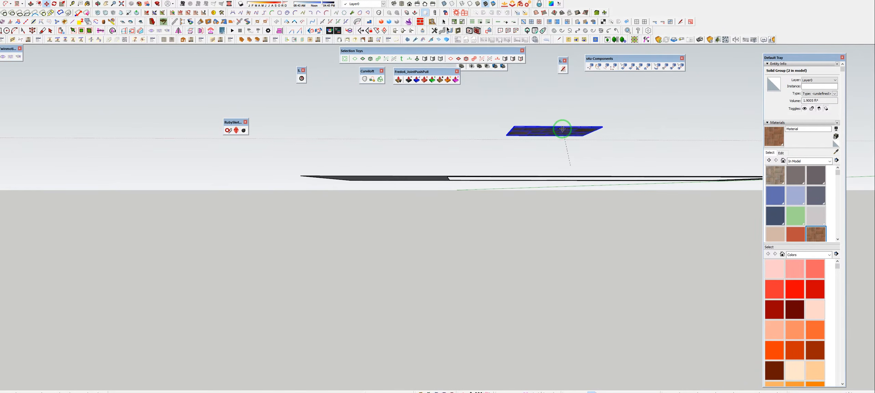
click(418, 176)
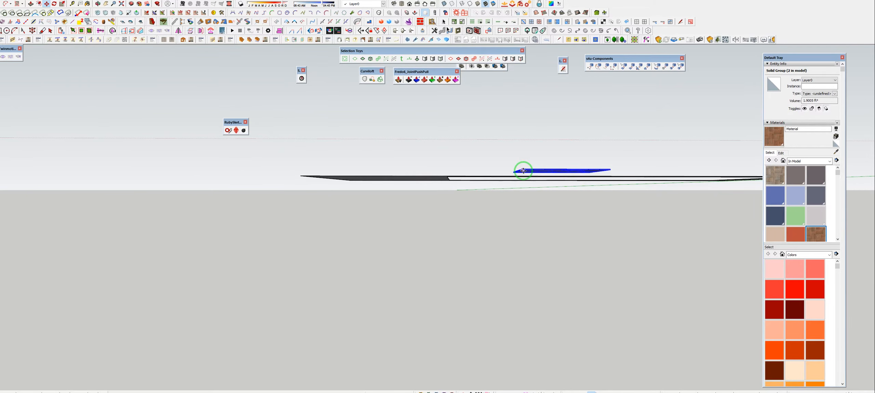
Move the tile by its corner onto the outer corner of the patio's wide end
middle_drag(521, 172, 697, 275)
click(604, 216)
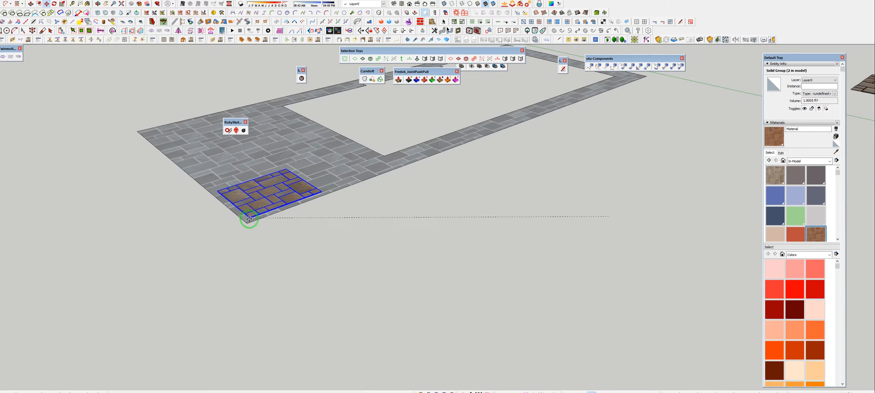
click(244, 224)
scroll(259, 185, up, 2)
scroll(260, 185, up, 6)
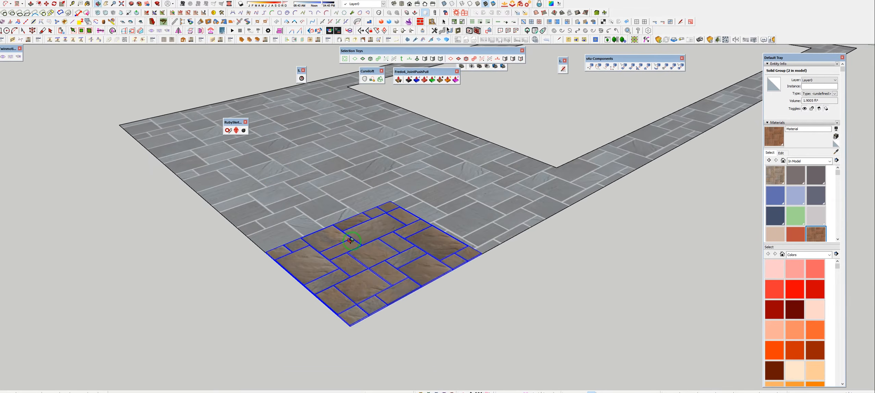
Copy the tile against its neighbour and multiply the copy into a continuous row along the patio's long outer edge
scroll(320, 356, up, 2)
middle_drag(337, 353, 281, 322)
key(ctrl)
click(268, 317)
shift+middle_drag(520, 233, 228, 321)
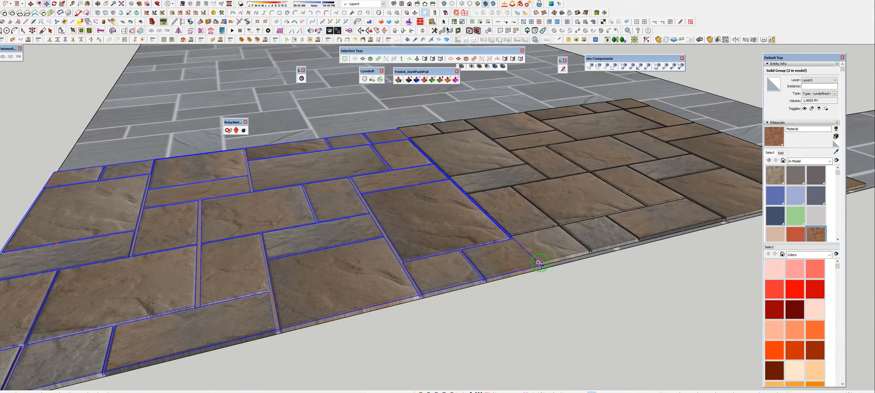
click(542, 265)
shift+middle_drag(542, 240, 230, 317)
scroll(229, 317, down, 7)
key(Return)
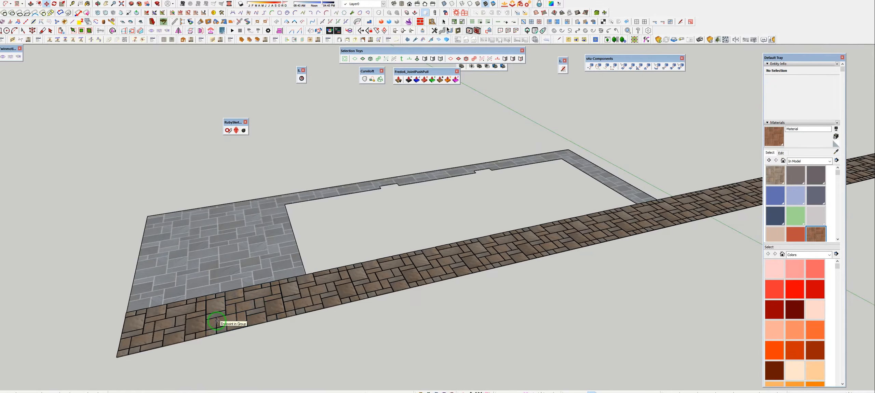
Select all copies of the paver tile group in the row and convert them into components
key(Return)
key(Return)
key(space)
click(679, 206)
middle_drag(679, 206, 520, 254)
right_click(518, 253)
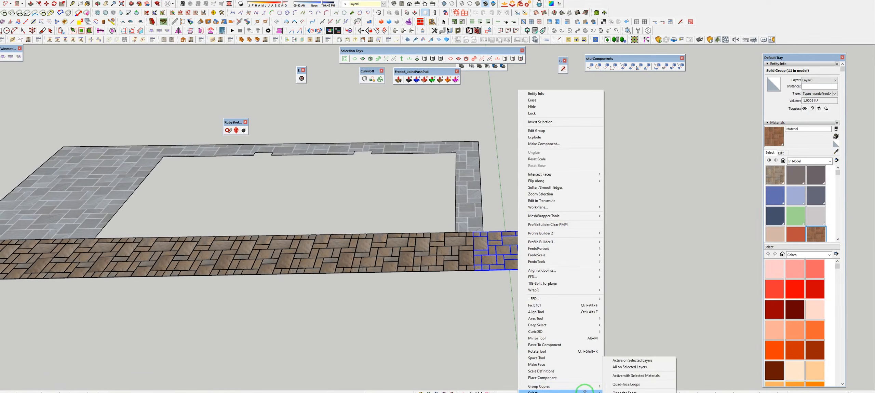
mouse_move(585, 386)
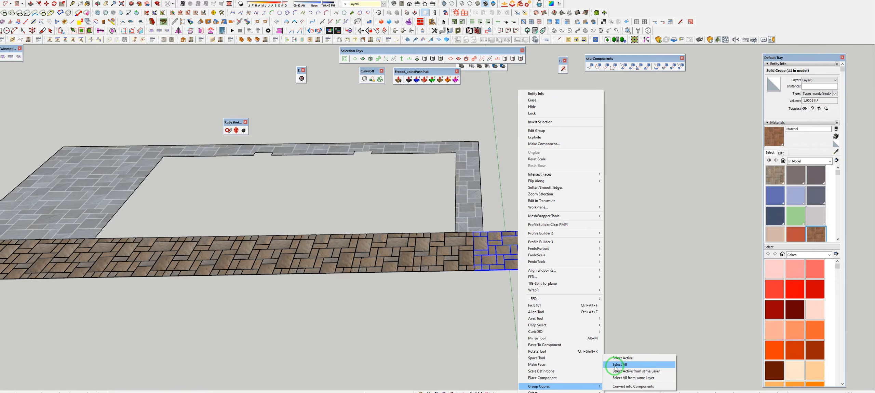
click(616, 365)
middle_drag(615, 364, 385, 330)
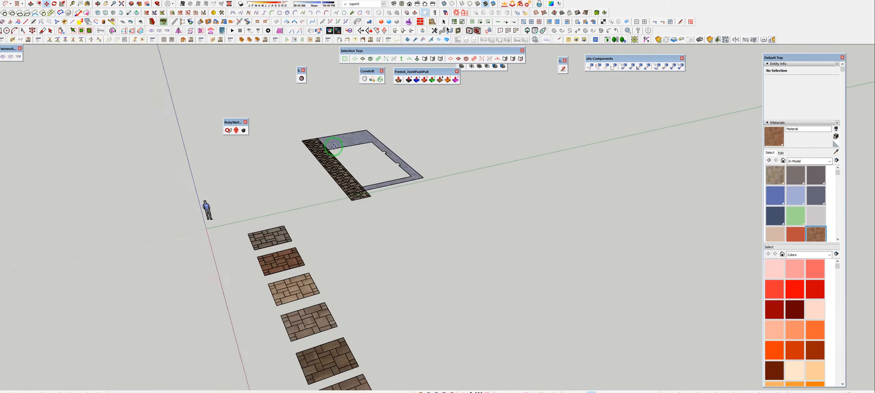
click(354, 193)
click(362, 208)
scroll(360, 206, up, 5)
key(m)
click(331, 253)
key(ctrl)
key(Escape)
key(space)
Copy the tile row edge to edge by its end corner and multiply it across the patio's full width
double_click(399, 216)
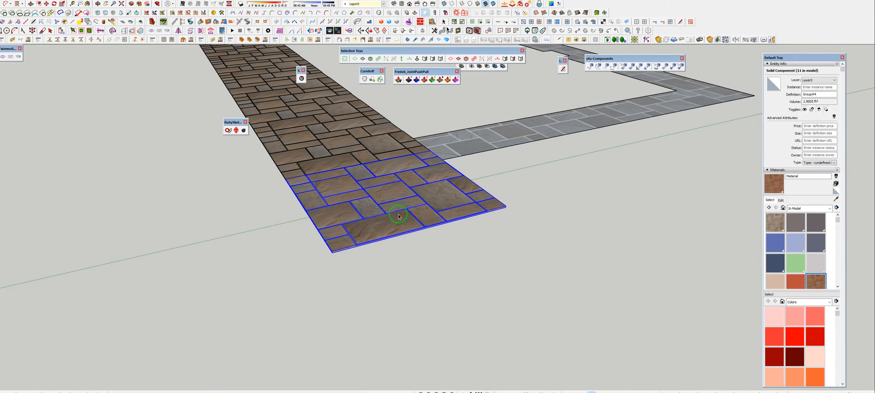
shift+click(332, 248)
key(m)
click(331, 249)
click(500, 205)
scroll(498, 212, up, 3)
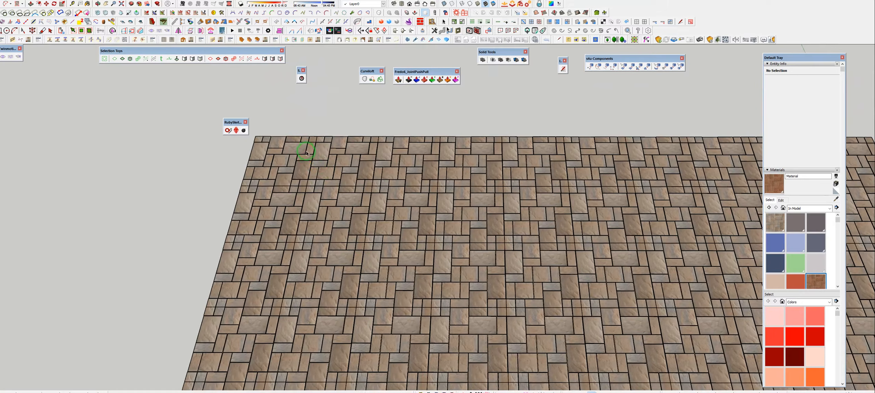
Union the first two tiles at the end of the far row into one solid and try moving the result
click(306, 154)
click(489, 66)
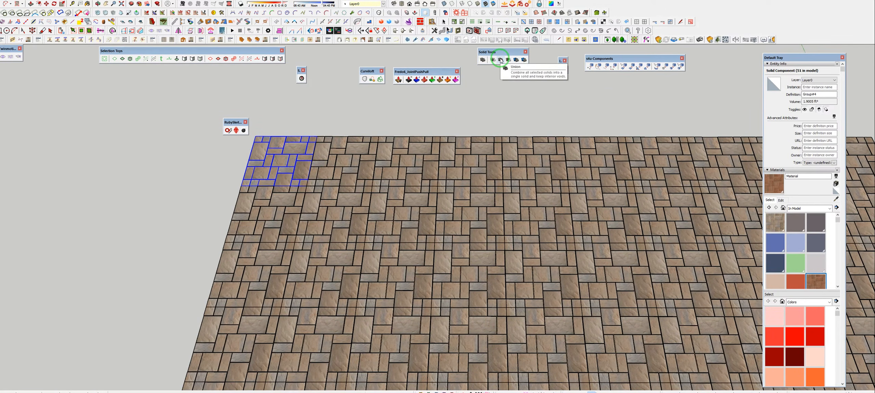
click(500, 61)
scroll(318, 152, up, 2)
click(332, 152)
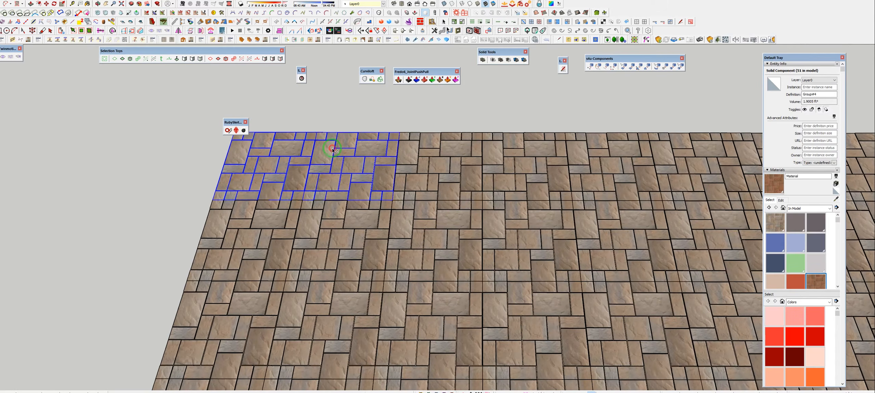
click(500, 61)
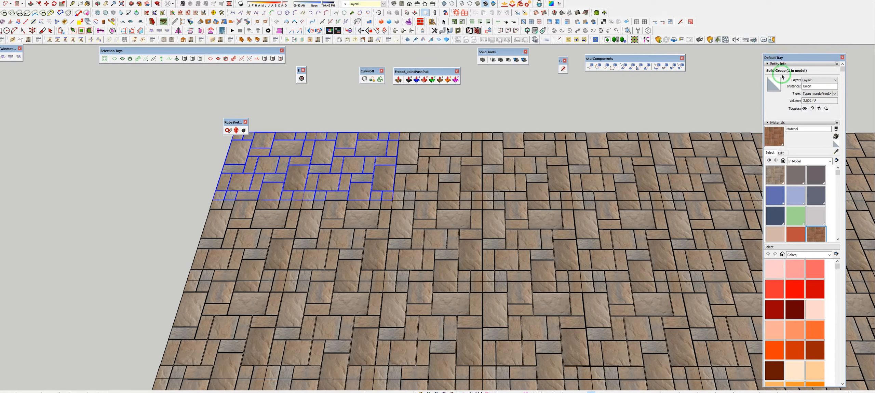
key(m)
click(343, 169)
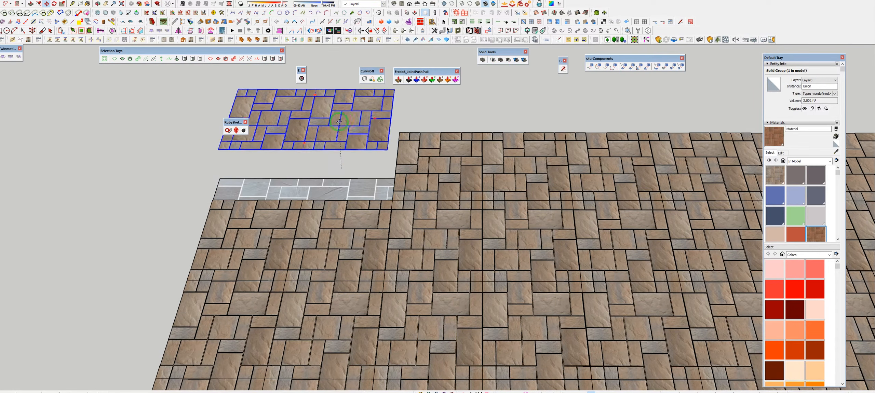
Union the merged pair with the next three tiles of the same row
key(space)
shift+click(457, 175)
shift+click(528, 164)
shift+click(630, 166)
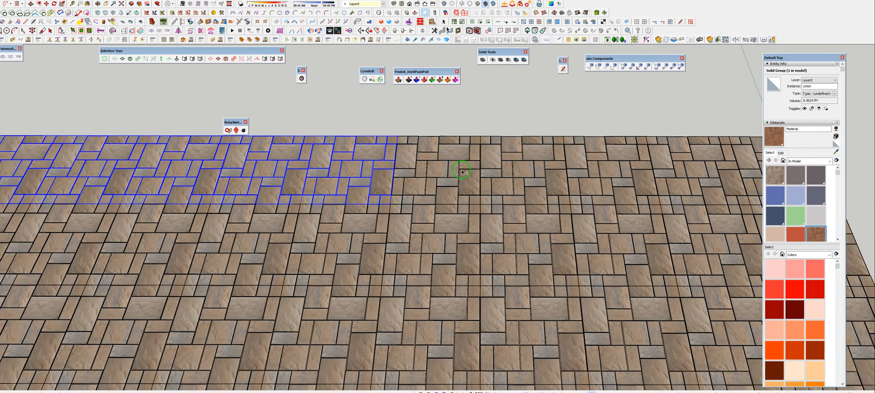
Union the five-tile solid with the remaining tiles so the whole far row becomes one solid
shift+click(463, 171)
shift+click(510, 169)
shift+click(620, 170)
shift+click(674, 171)
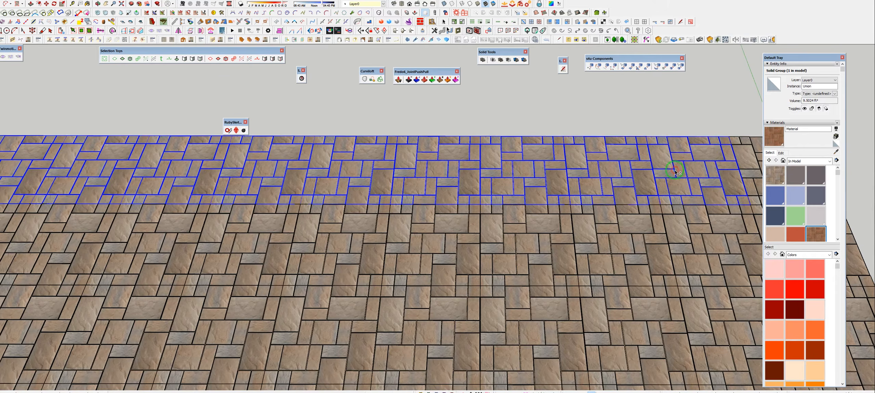
shift+middle_drag(674, 171, 557, 175)
shift+click(652, 160)
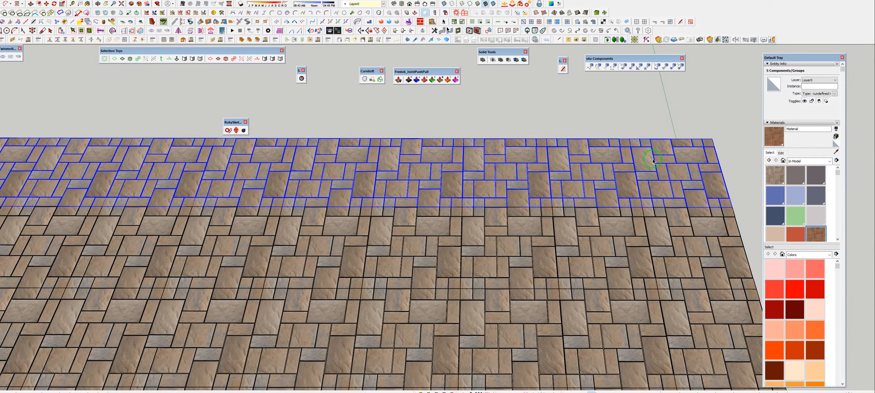
scroll(652, 161, down, 6)
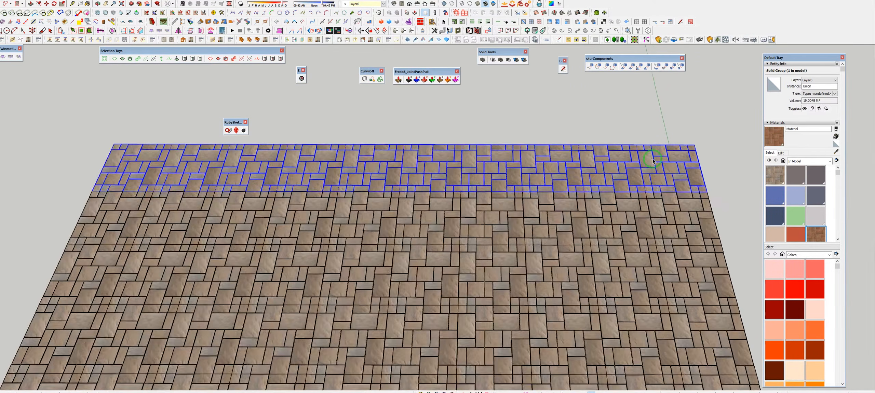
Delete all the separate BluSlate tile components of the other rows, keeping the standalone sample tile
click(654, 184)
key(shift+i)
scroll(485, 168, down, 5)
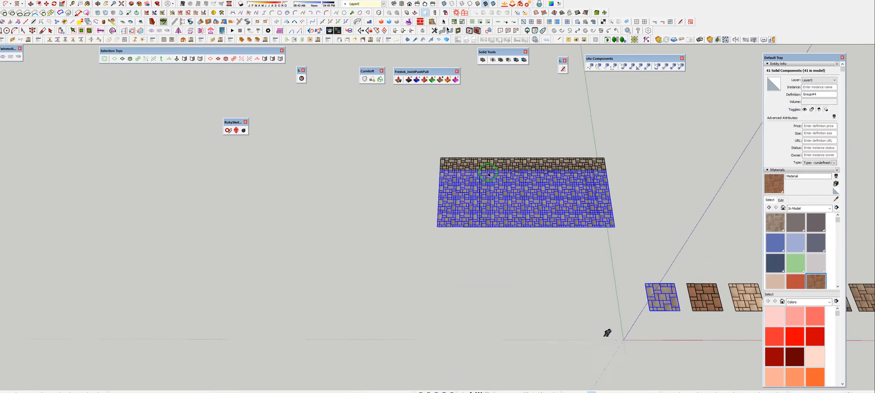
shift+click(600, 251)
scroll(526, 185, up, 6)
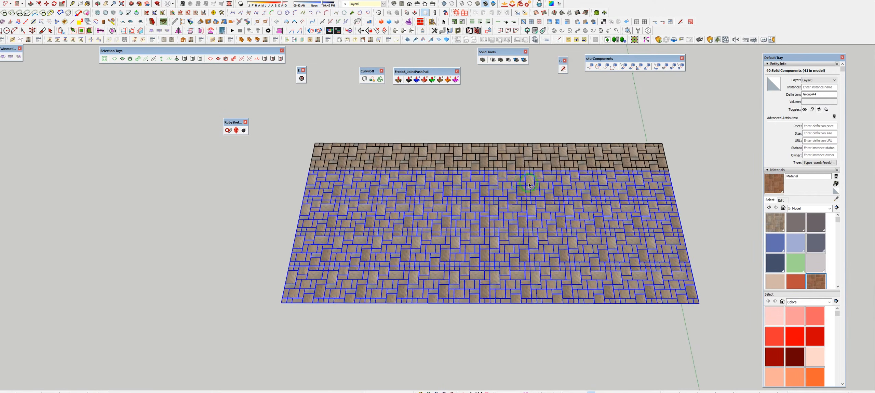
key(Delete)
Copy the merged row edge to edge along its long side and union both rows into one solid
middle_drag(613, 156, 401, 181)
shift+middle_drag(562, 264, 456, 187)
scroll(530, 265, up, 7)
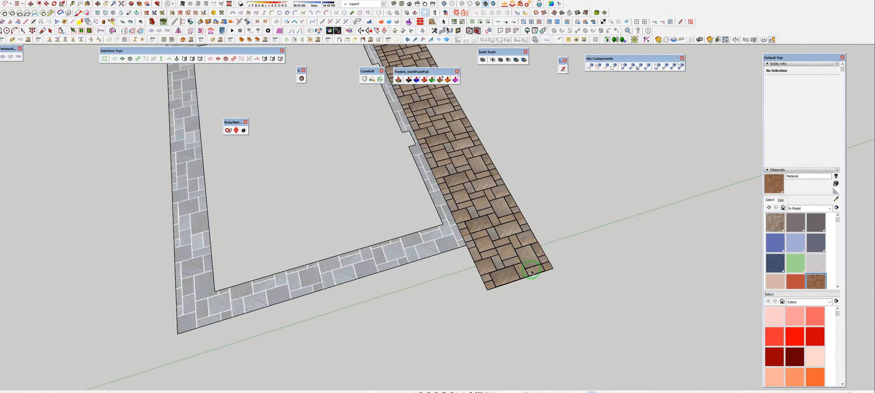
click(563, 272)
key(m)
click(575, 268)
key(ctrl)
click(435, 313)
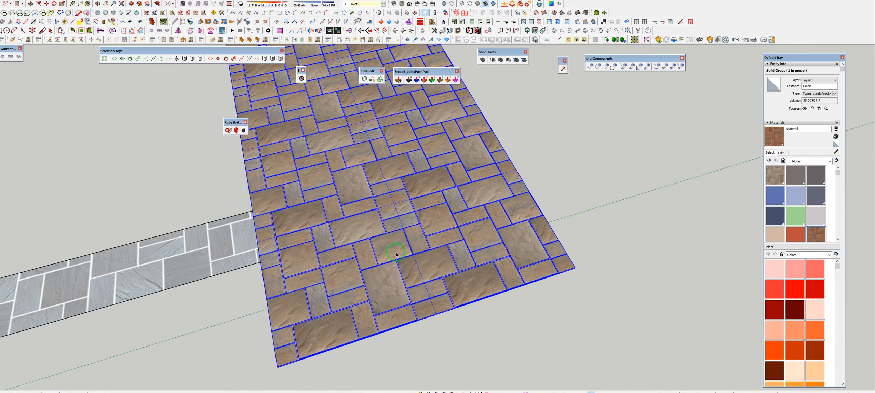
Copy the two-row block against its long edge and union the two blocks
key(m)
click(576, 266)
shift+middle_drag(320, 343, 392, 264)
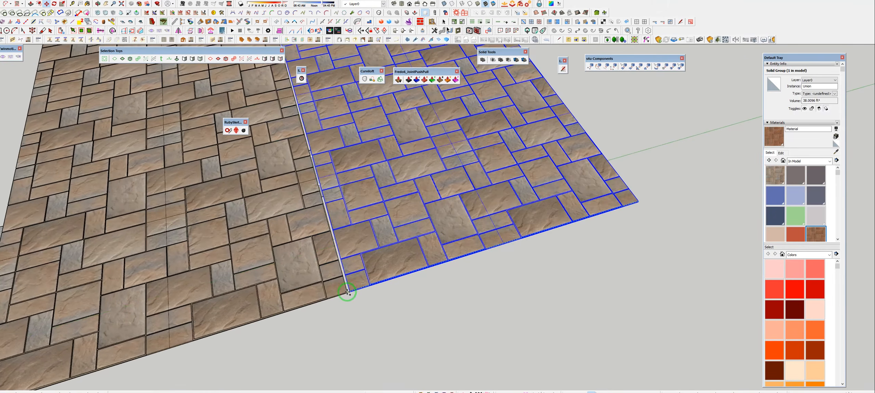
click(368, 283)
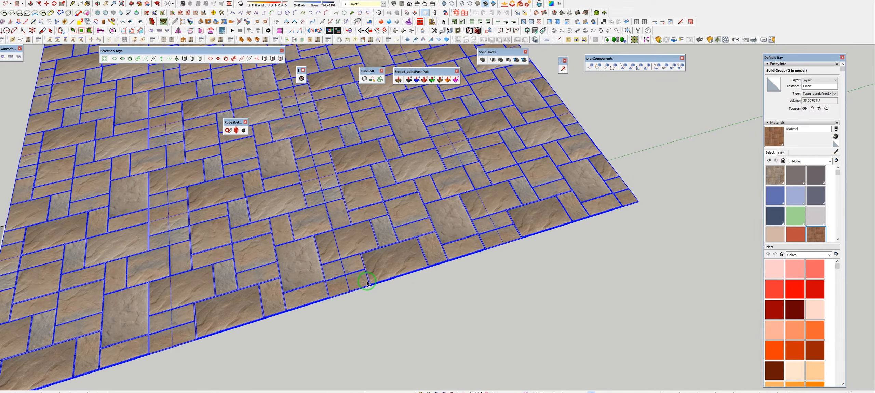
scroll(378, 252, down, 5)
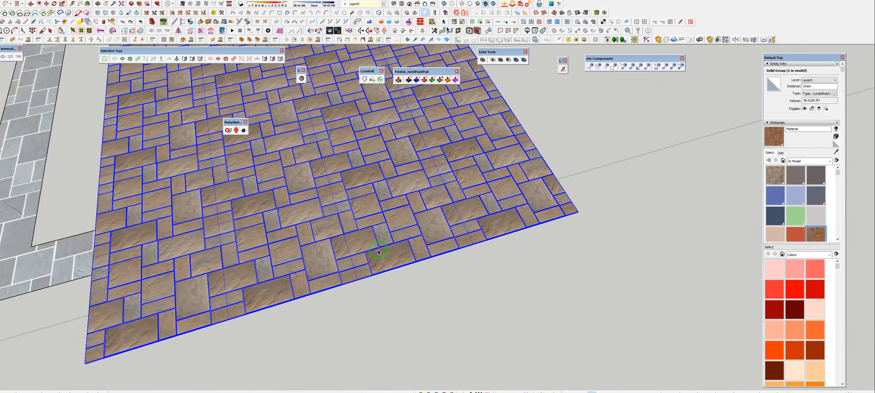
shift+middle_drag(222, 250, 354, 231)
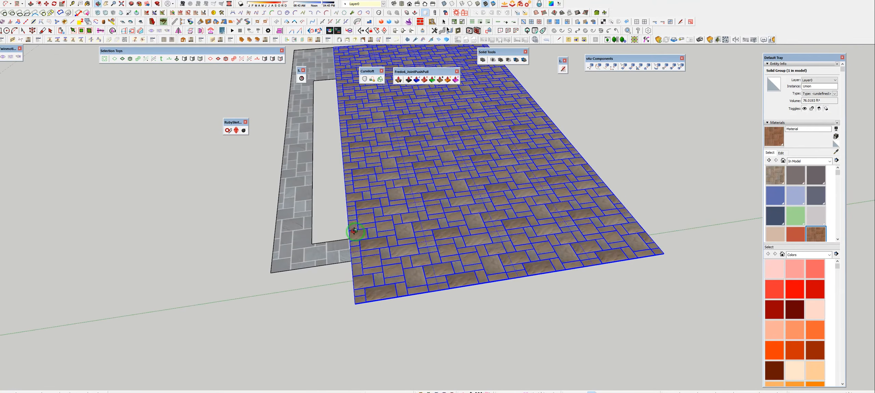
Undo the last union and copy the two-row block once more to cover the rest of the patio
key(ctrl+z)
click(492, 263)
key(m)
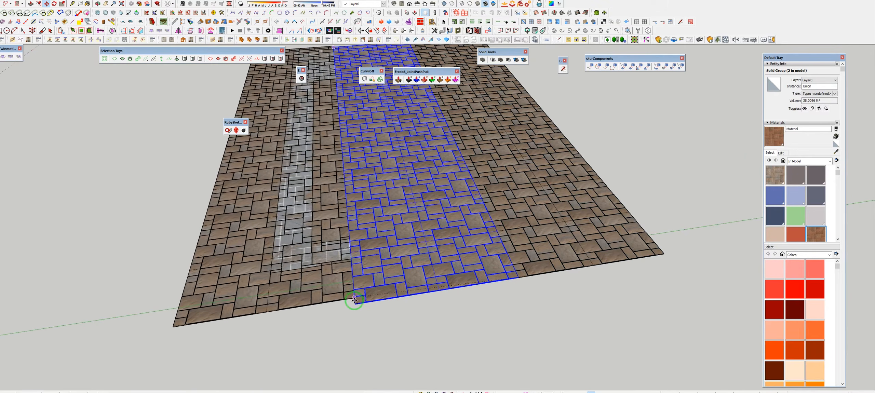
click(355, 303)
Union the three two-row blocks into a single paving solid covering the whole patio
key(space)
ctrl+click(373, 290)
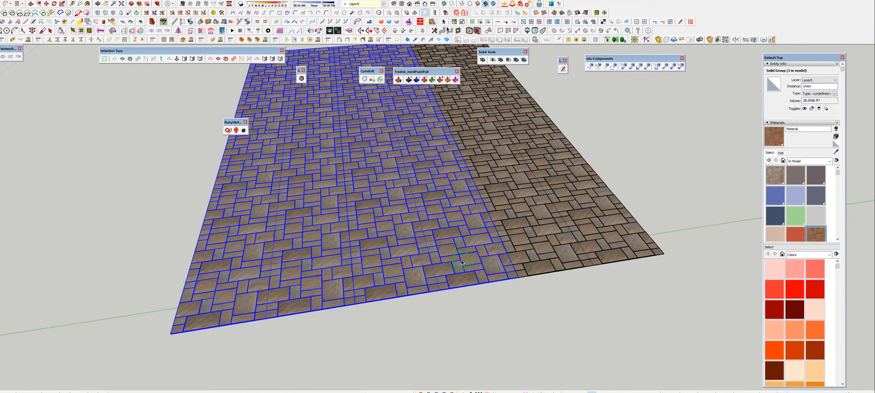
ctrl+click(541, 249)
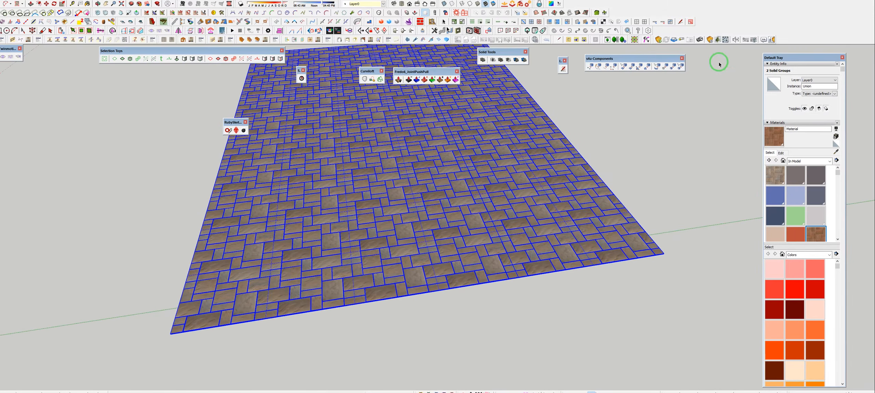
mouse_move(372, 212)
shift+middle_down()
mouse_move(436, 246)
mouse_move(596, 268)
mouse_move(602, 258)
shift+middle_up()
scroll(413, 152, up, 3)
scroll(392, 213, up, 2)
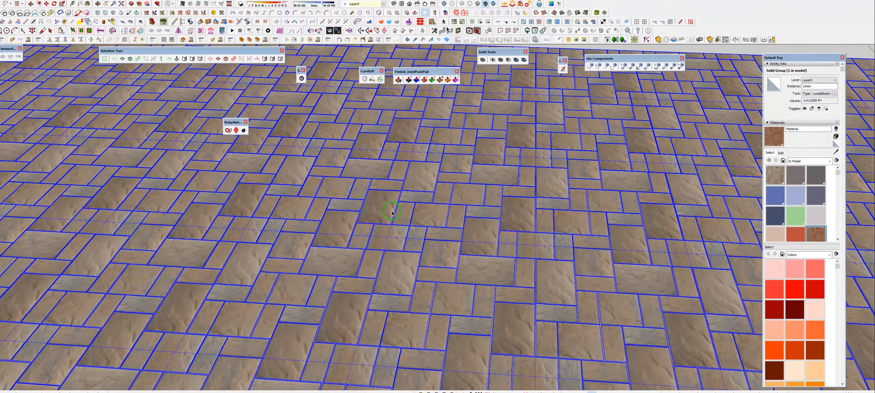
Clean up the merged paving solid with FixIt 101
right_click(376, 208)
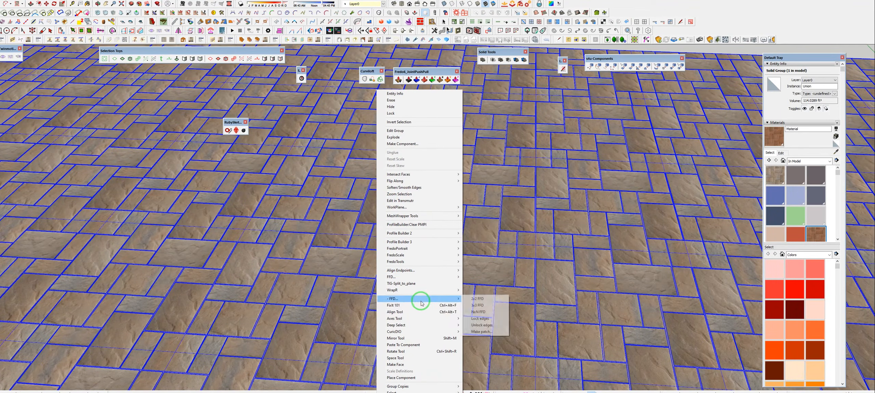
click(541, 246)
scroll(538, 244, up, 5)
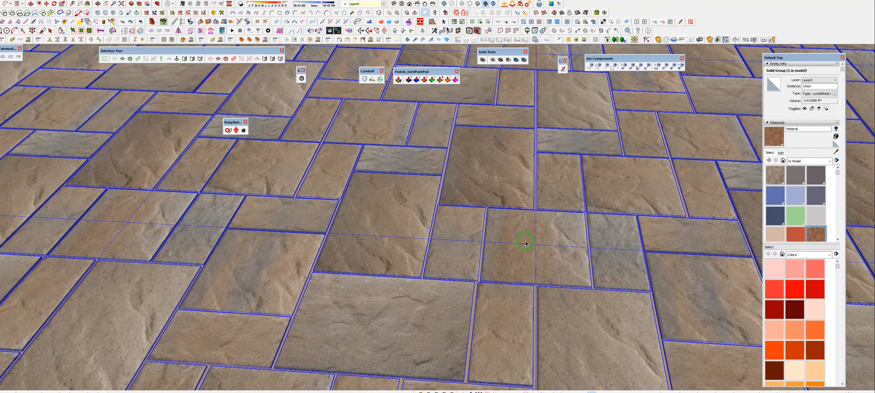
right_click(505, 224)
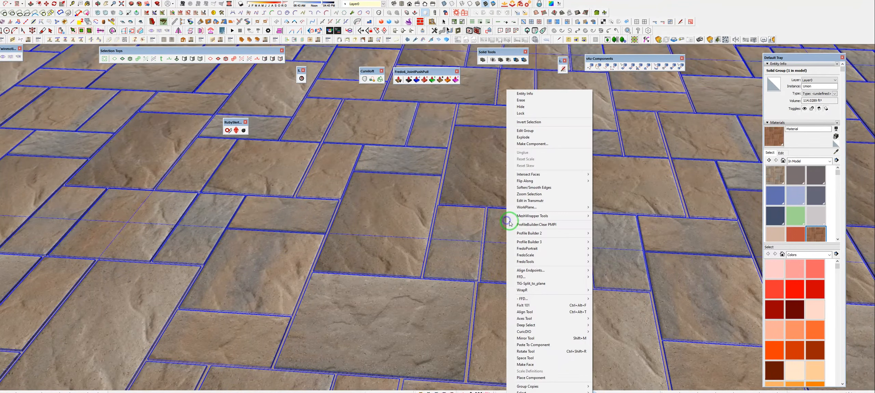
click(545, 309)
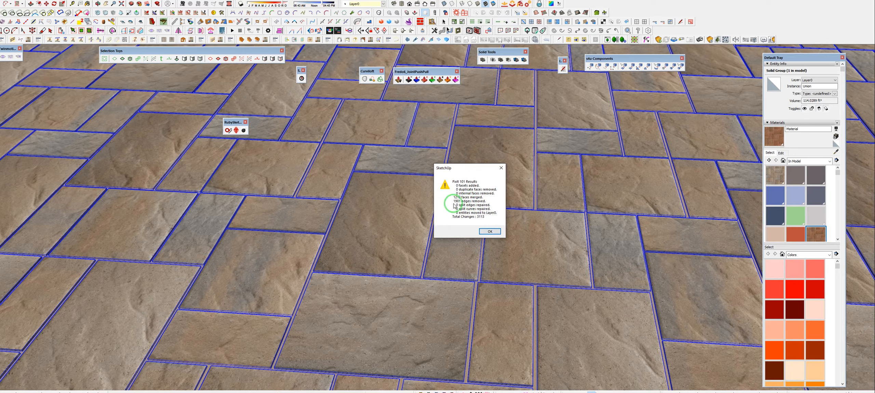
click(490, 232)
scroll(449, 211, down, 10)
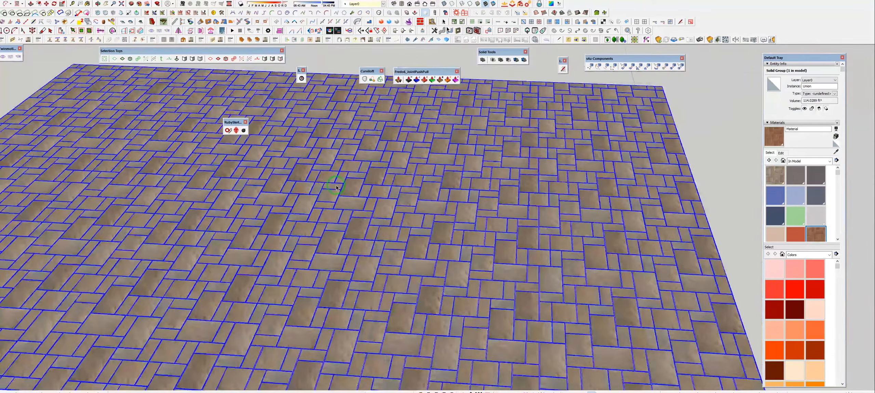
Select the patio face beneath the paving and extrude it upward through the pavers
scroll(336, 188, down, 3)
middle_drag(438, 272, 353, 16)
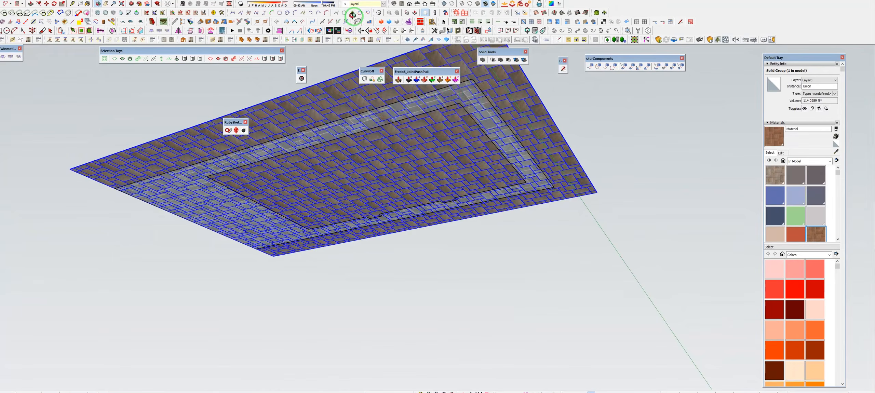
scroll(468, 102, up, 3)
click(490, 99)
mouse_move(490, 100)
middle_down()
mouse_move(404, 123)
mouse_move(363, 160)
mouse_move(371, 146)
mouse_move(373, 185)
mouse_move(383, 164)
mouse_move(378, 239)
middle_up()
shift+middle_drag(393, 307, 447, 214)
scroll(377, 241, up, 2)
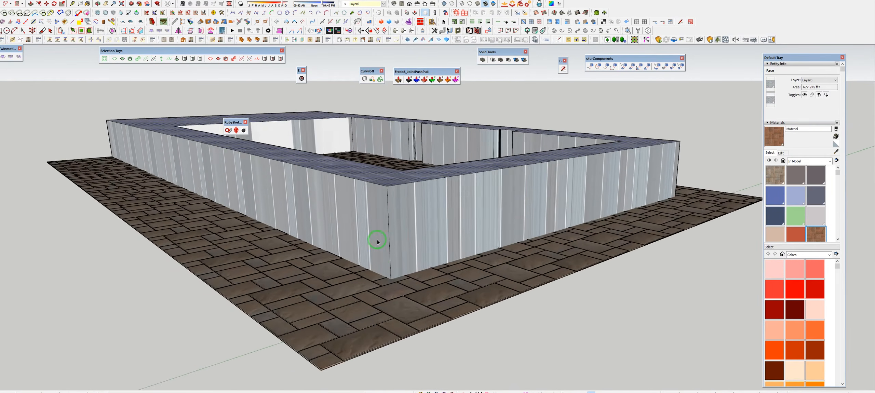
Select the whole extruded patio volume and paint it with the material sampled from the pavers
scroll(377, 241, up, 2)
shift+middle_drag(412, 248, 415, 203)
scroll(429, 205, down, 3)
triple_click(414, 199)
key(b)
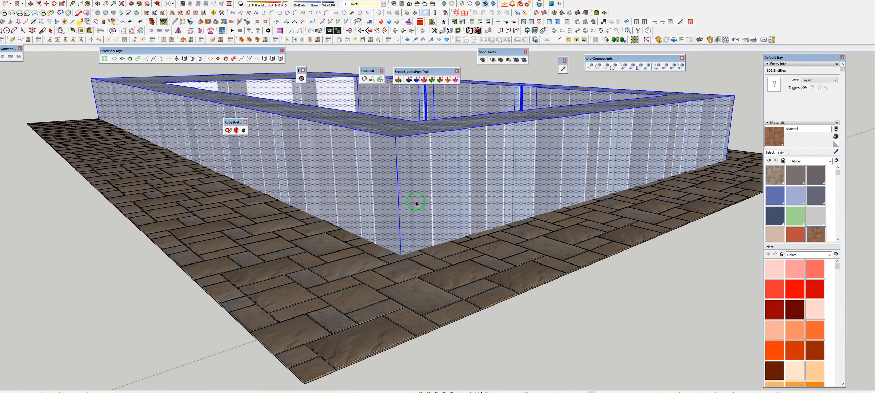
click(409, 191)
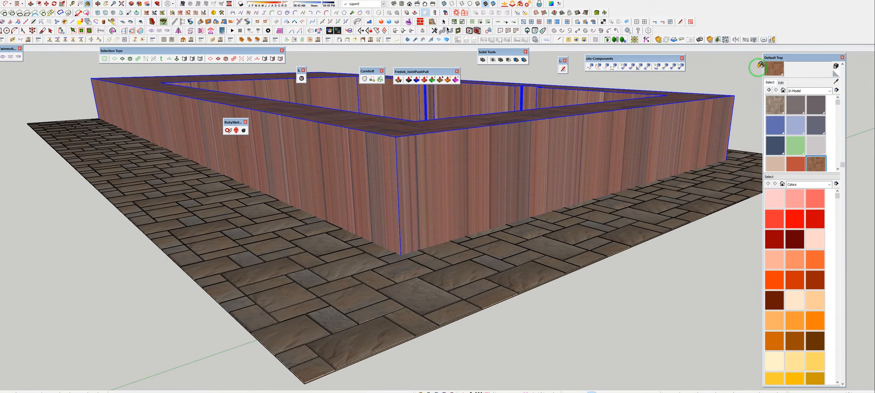
alt+click(417, 299)
click(436, 165)
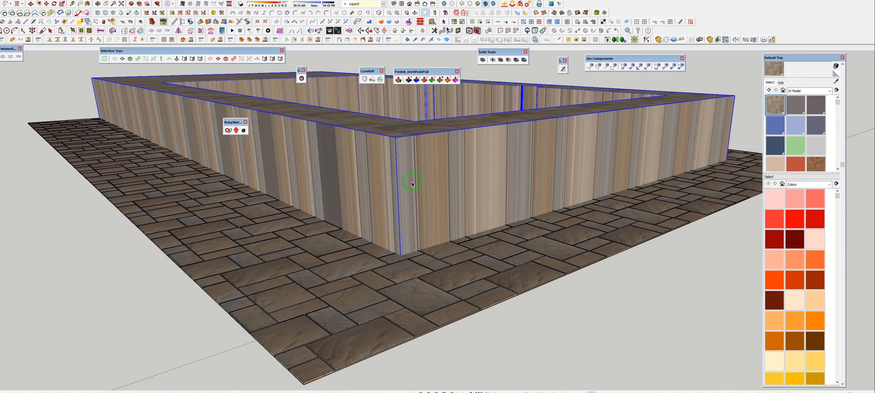
Move the extruded patio volume down through the paving sheet and intersect the two solids
scroll(794, 69, up, 3)
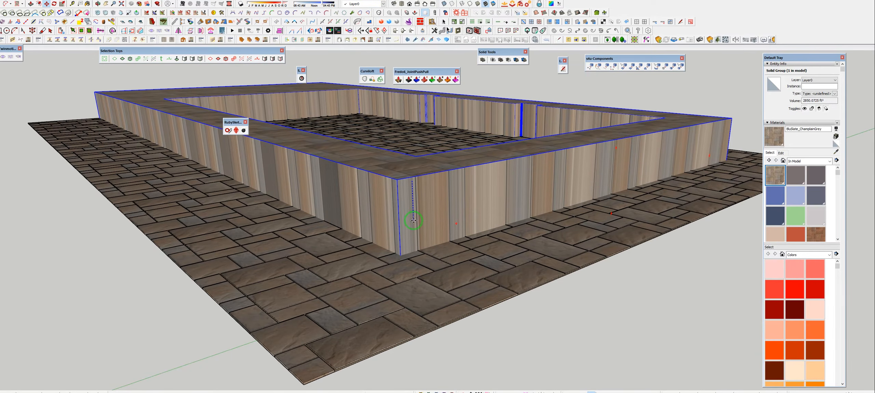
middle_drag(467, 179, 438, 314)
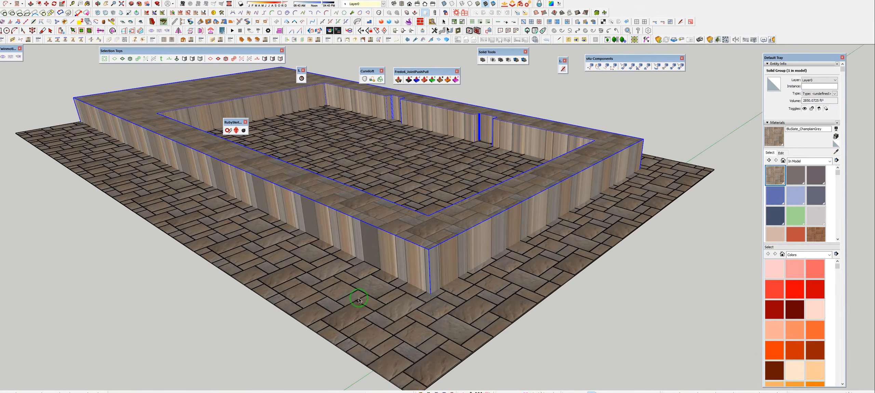
ctrl+click(345, 265)
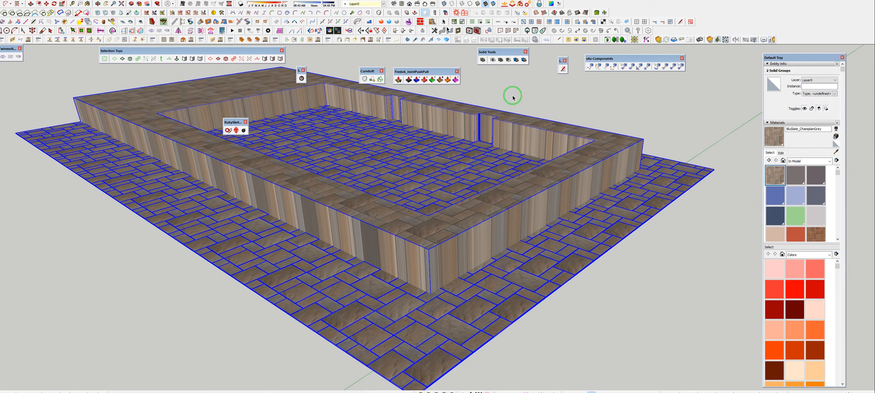
click(492, 61)
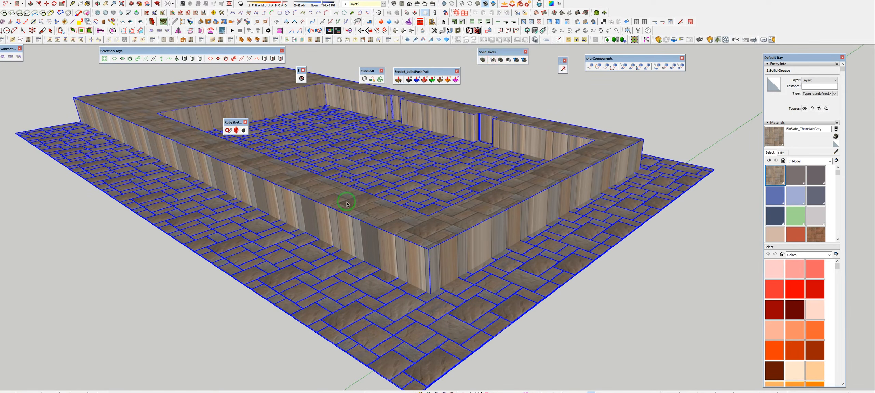
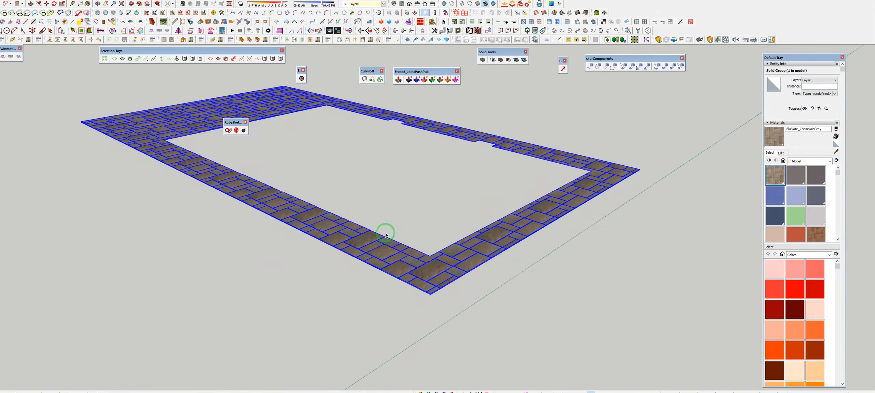
Examine the trimmed paving around the pool opening, checking the cut stones along its edges
scroll(219, 185, up, 10)
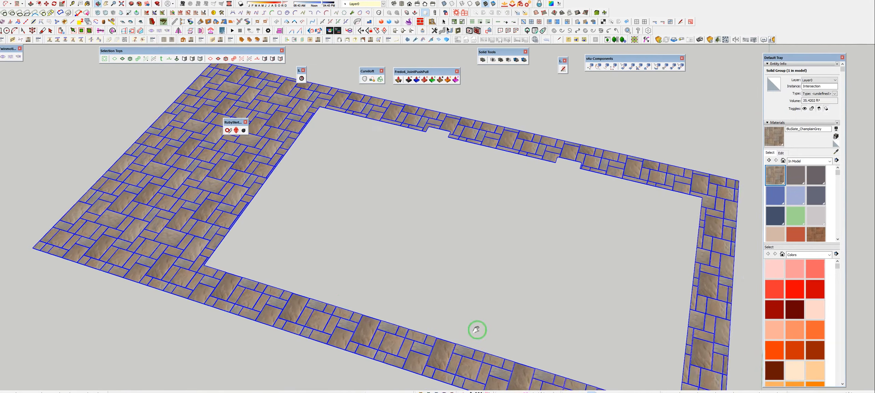
scroll(309, 136, up, 5)
middle_drag(303, 234, 593, 145)
scroll(352, 115, down, 4)
middle_drag(474, 241, 253, 267)
scroll(332, 203, up, 2)
scroll(365, 240, up, 4)
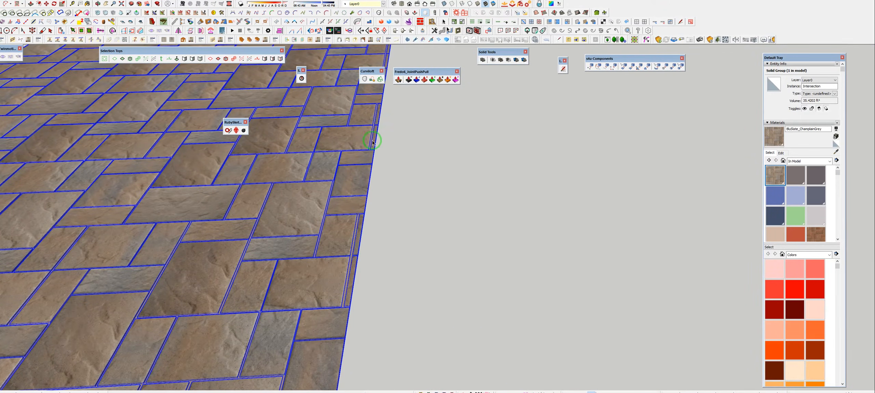
scroll(331, 218, down, 3)
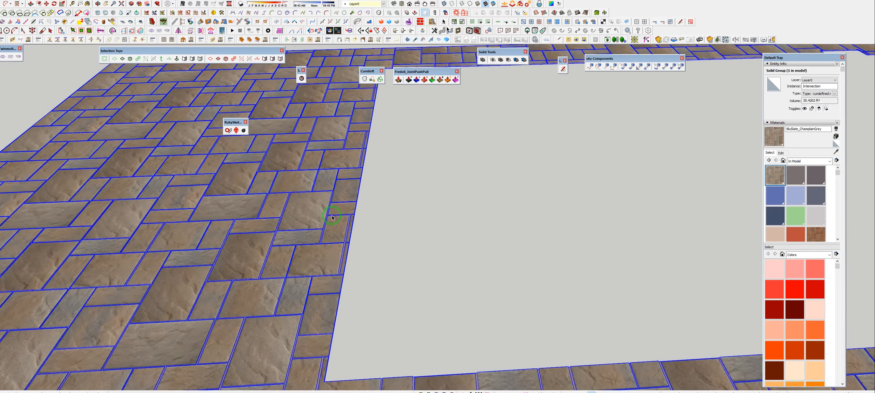
scroll(331, 218, up, 1)
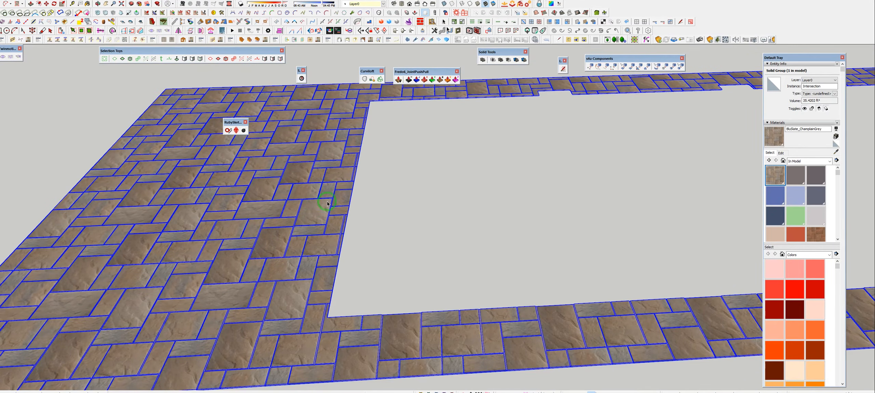
scroll(327, 204, down, 3)
scroll(319, 202, up, 2)
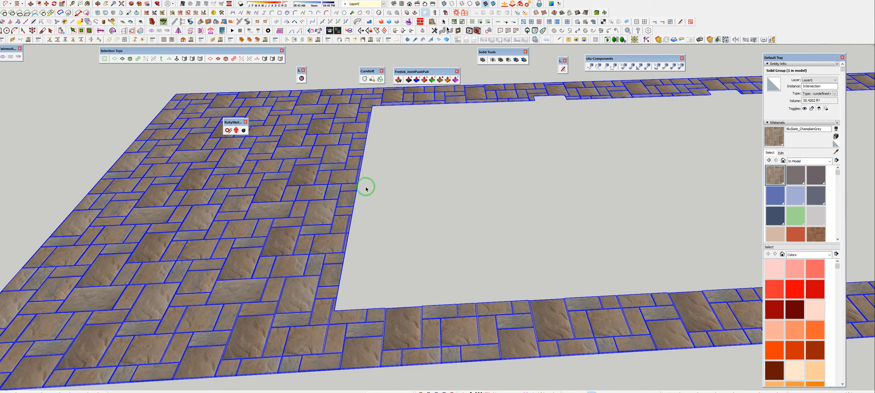
scroll(233, 204, down, 2)
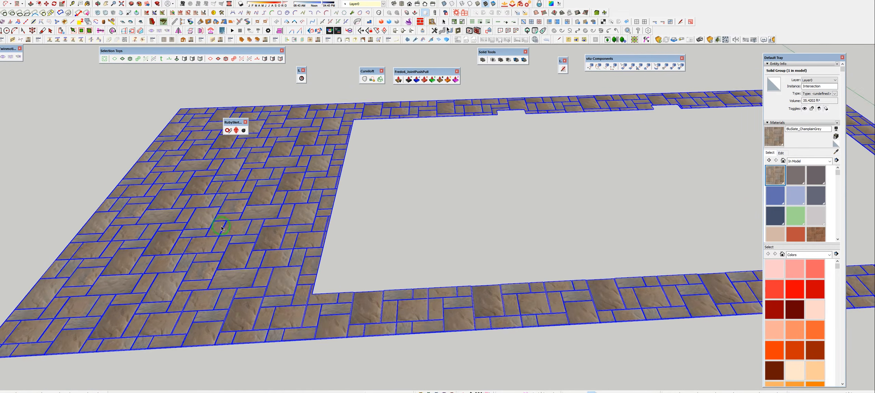
shift+middle_drag(571, 259, 112, 237)
Deselect the trimmed paving and turn off the display of model edges
click(553, 297)
middle_drag(301, 132, 575, 77)
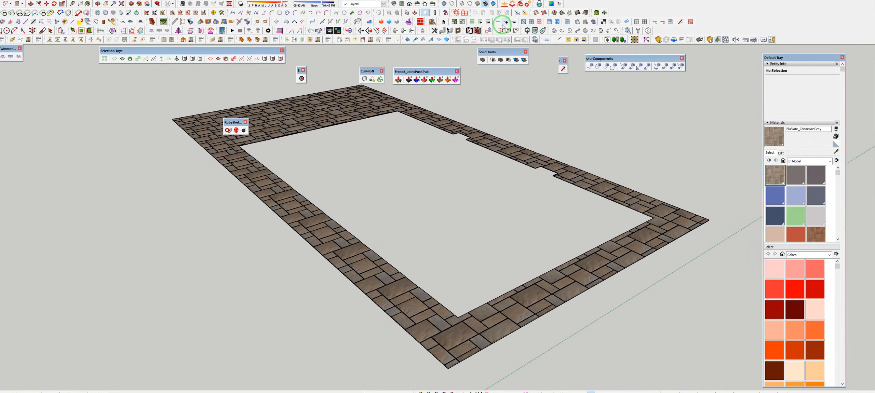
click(427, 13)
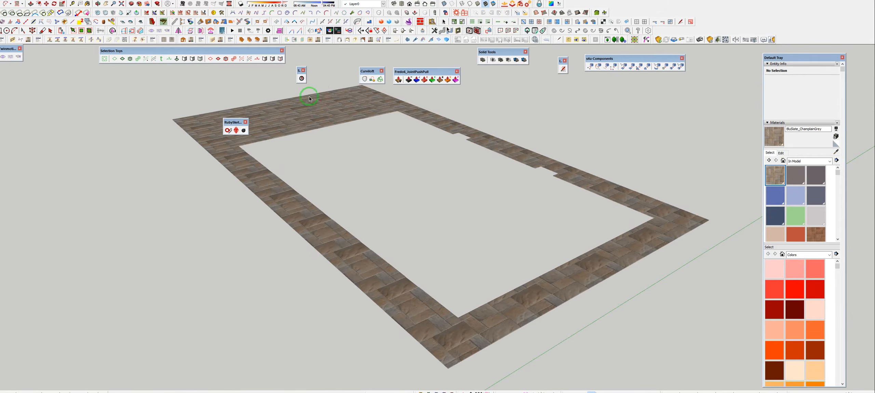
Turn on shadows and shift the sun to an earlier date and time of day to bring out the paver joints
scroll(294, 105, up, 8)
middle_drag(289, 130, 511, 129)
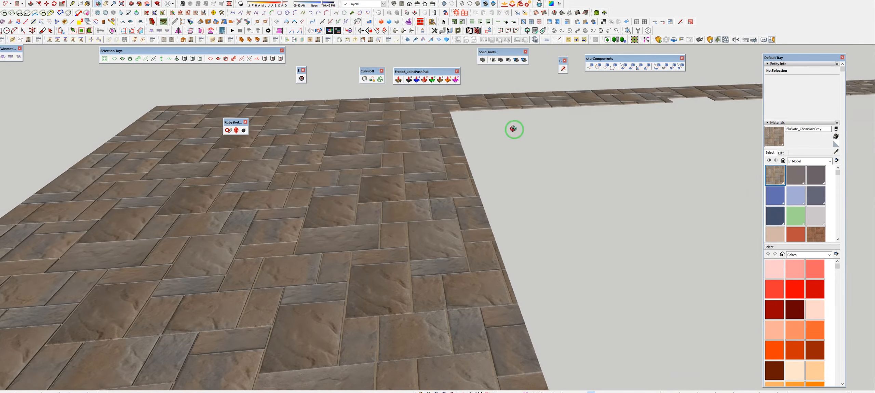
middle_drag(380, 220, 578, 107)
click(241, 4)
click(328, 164)
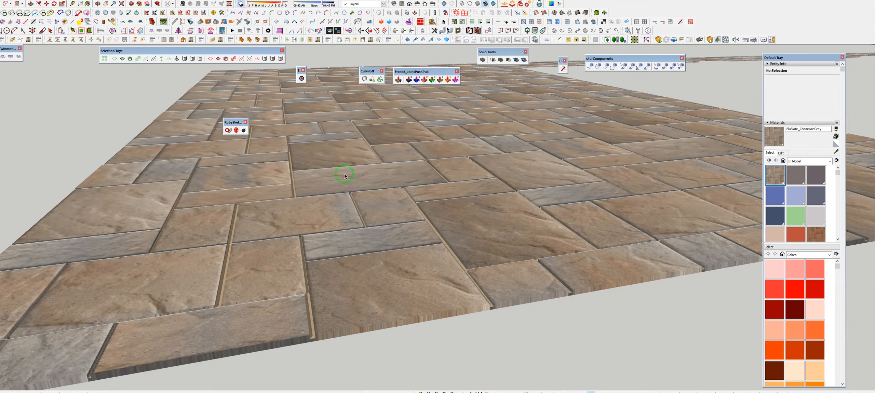
drag(282, 3, 249, 3)
drag(321, 3, 302, 3)
scroll(474, 293, down, 5)
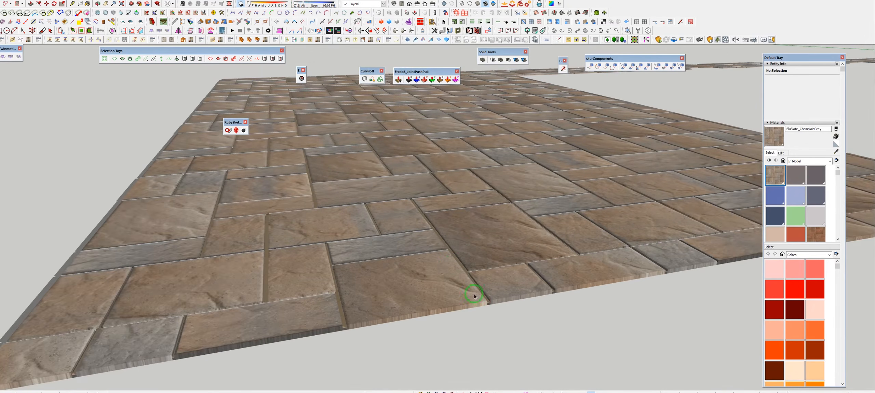
middle_drag(359, 249, 523, 235)
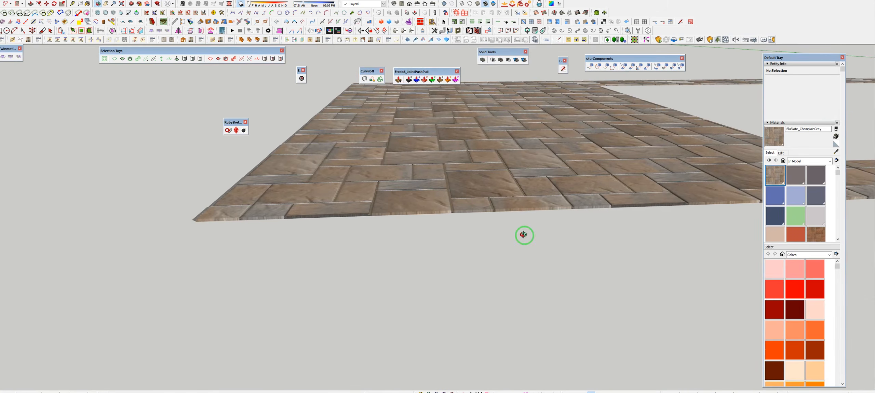
Draw a flat rectangle inside the pool opening and paint it with the BluSlate_ChamplainGrey material
shift+middle_drag(602, 116, 312, 258)
scroll(362, 190, down, 2)
middle_drag(362, 192, 412, 204)
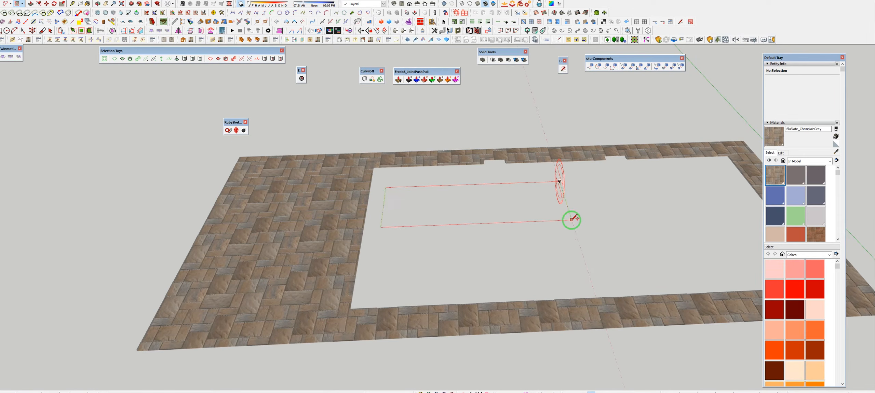
click(585, 276)
key(space)
click(457, 266)
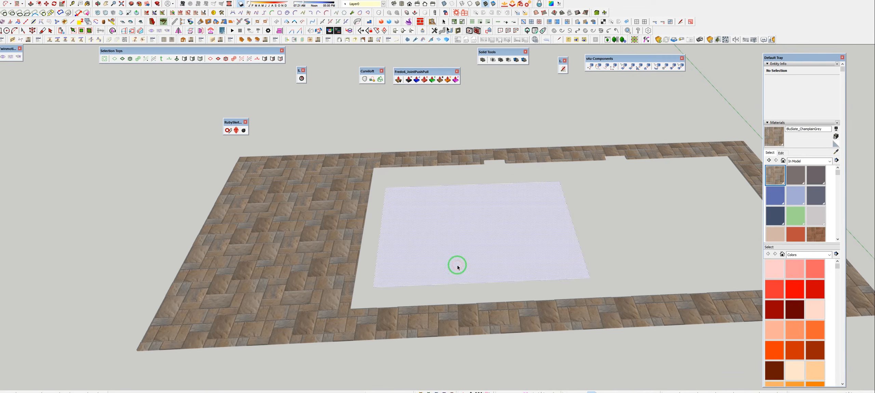
key(b)
click(396, 235)
scroll(392, 240, up, 6)
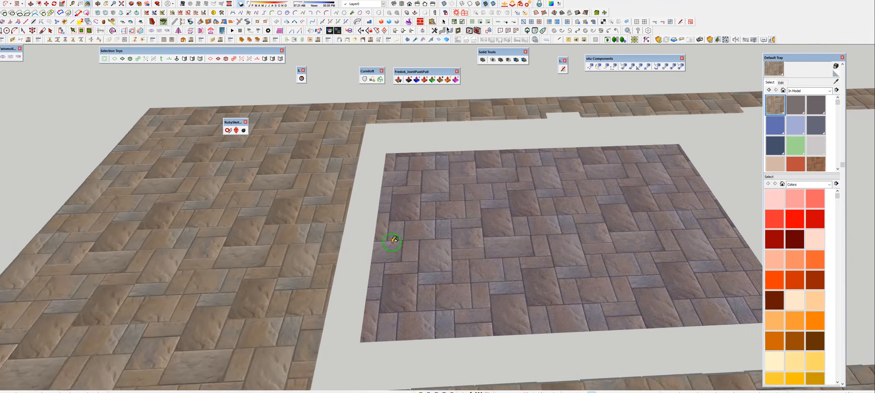
Compare the flat textured rectangle with the 3D paving from low angles and delete the rectangle
mouse_move(469, 254)
middle_down()
mouse_move(499, 198)
mouse_move(486, 134)
middle_up()
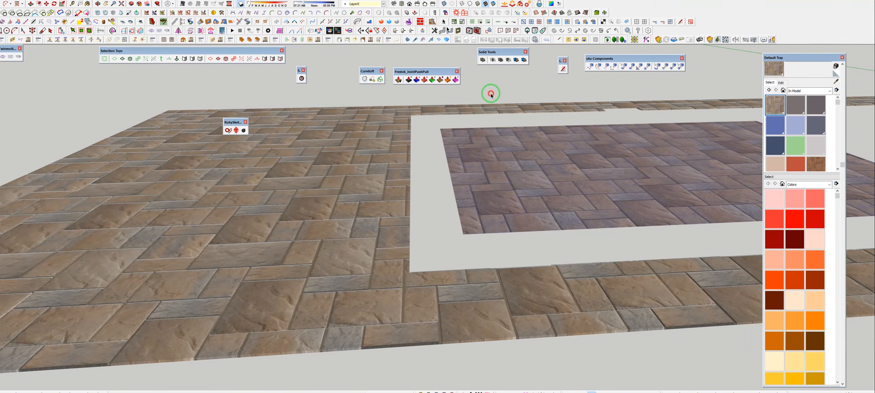
middle_drag(482, 189, 658, 167)
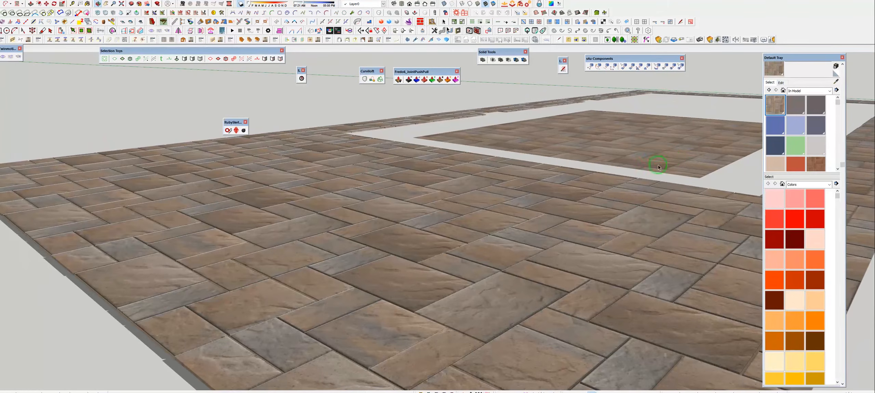
middle_drag(560, 214, 222, 273)
scroll(222, 273, down, 5)
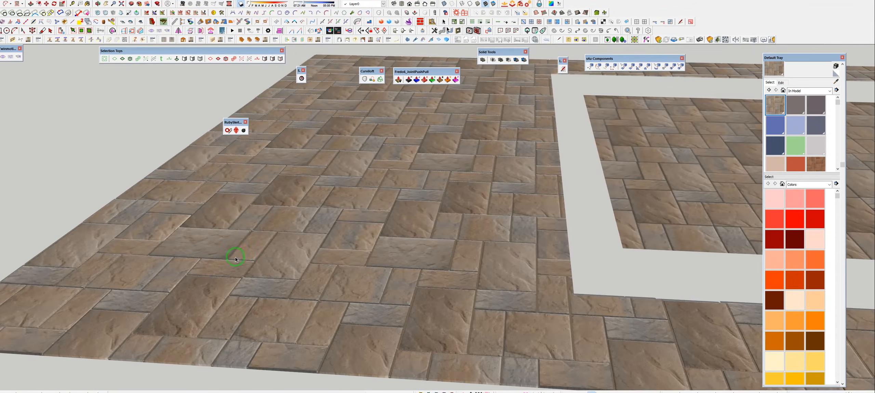
click(535, 199)
key(Delete)
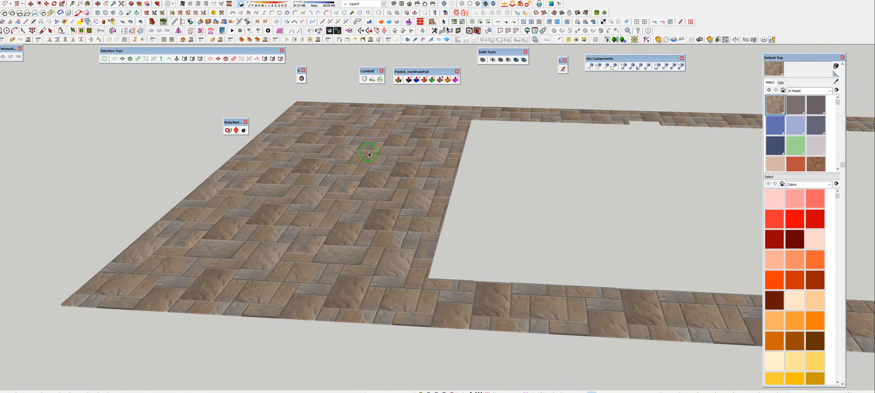
Examine the relief and joints of the 3D paving close up and from a low angle
scroll(328, 138, up, 4)
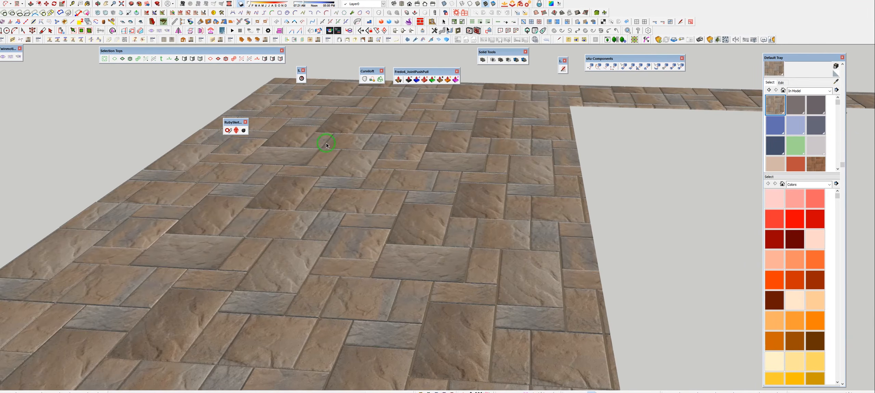
scroll(464, 281, down, 3)
middle_drag(375, 270, 371, 225)
middle_drag(246, 277, 348, 202)
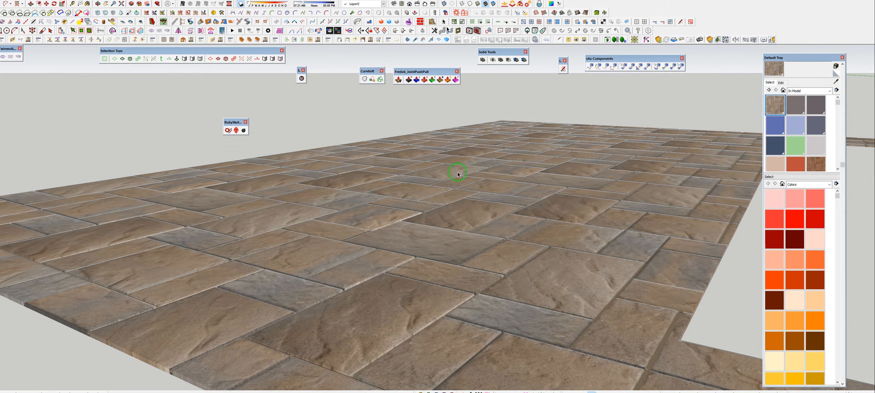
scroll(457, 174, down, 10)
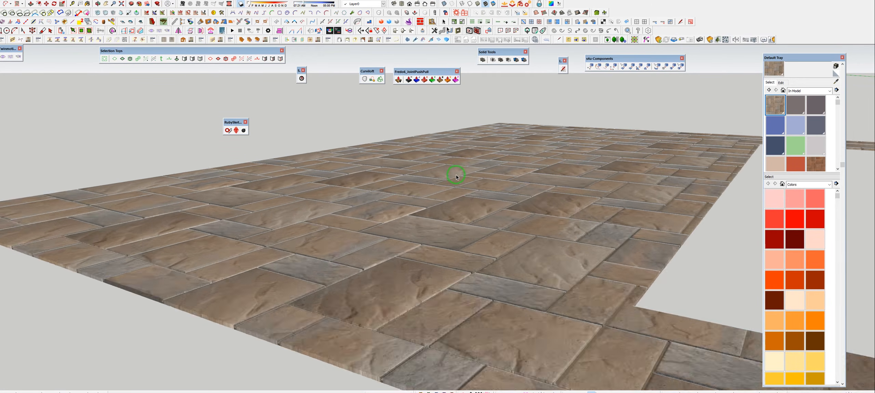
middle_drag(452, 195, 382, 269)
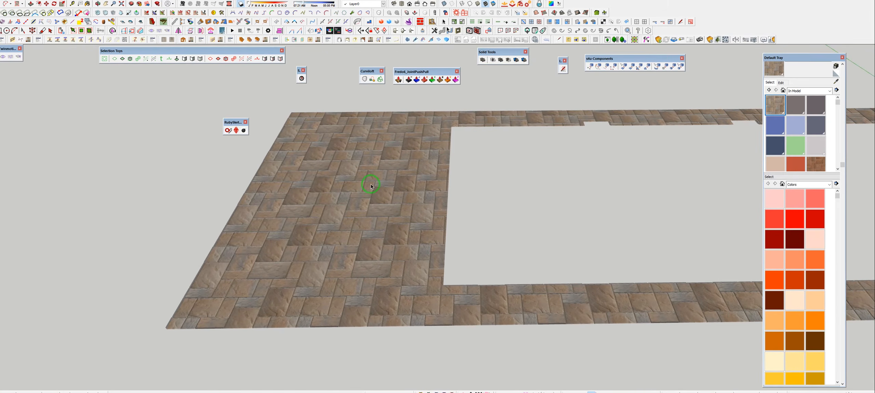
scroll(362, 133, up, 7)
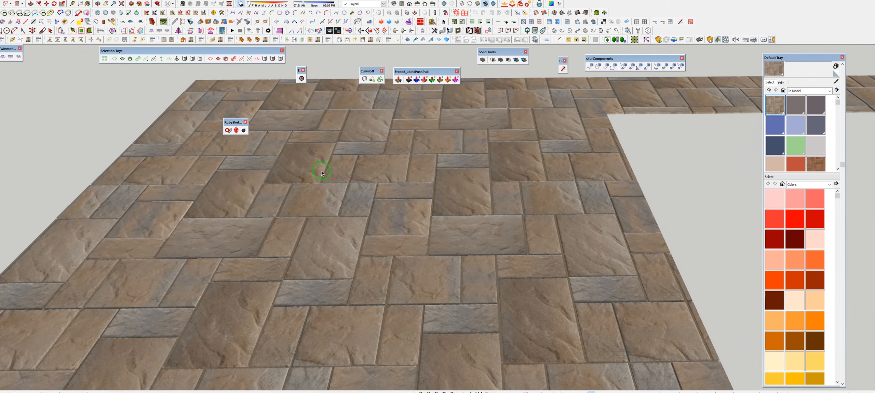
Turn off the shadows and examine the row of paver samples, selecting one large stone in the tan sample
middle_drag(318, 171, 616, 221)
scroll(632, 154, down, 8)
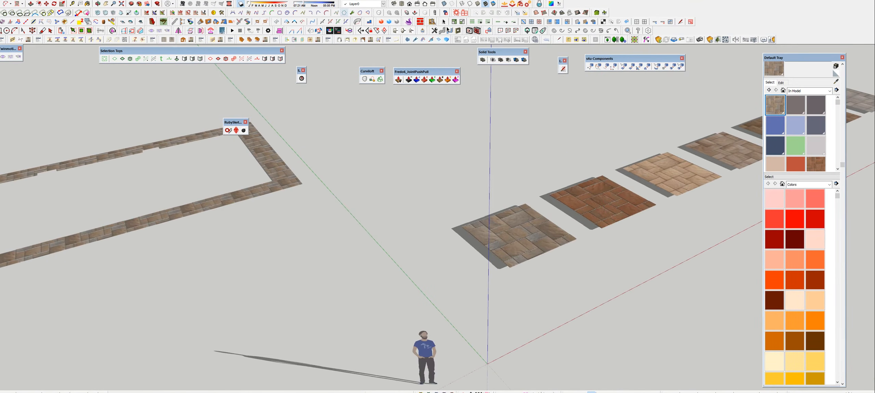
click(242, 5)
scroll(541, 223, up, 4)
middle_drag(567, 206, 404, 250)
scroll(546, 194, up, 6)
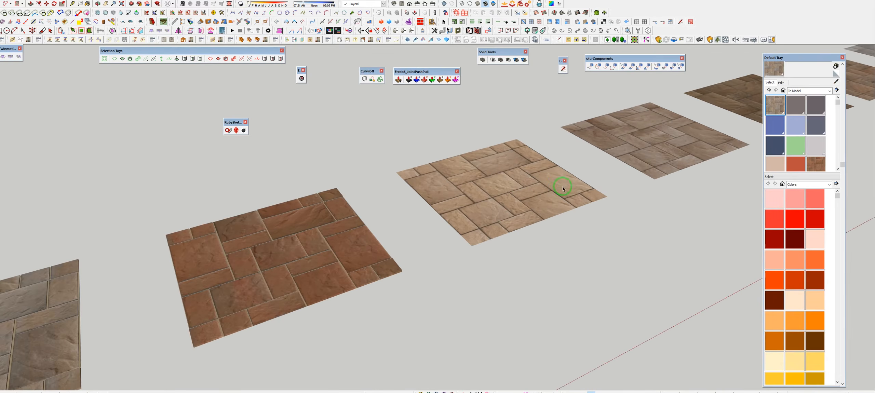
key(space)
scroll(455, 202, up, 3)
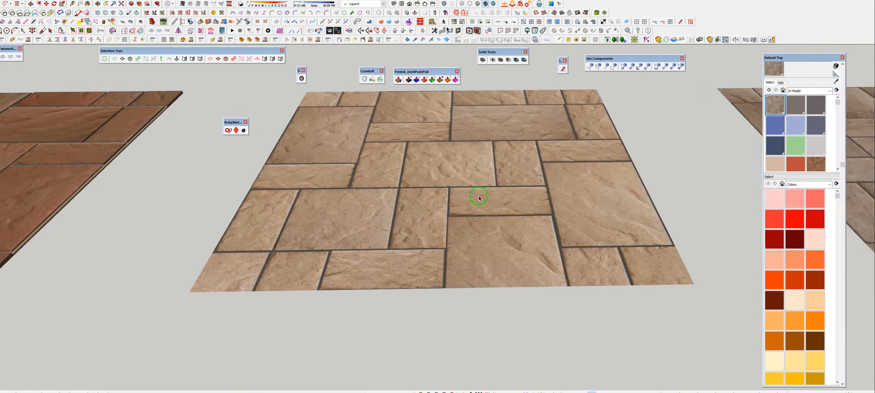
click(463, 231)
scroll(462, 231, down, 5)
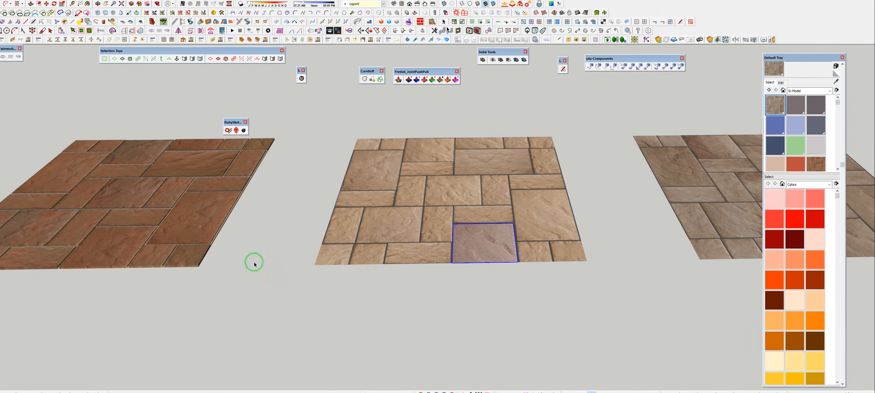
shift+middle_drag(151, 259, 621, 248)
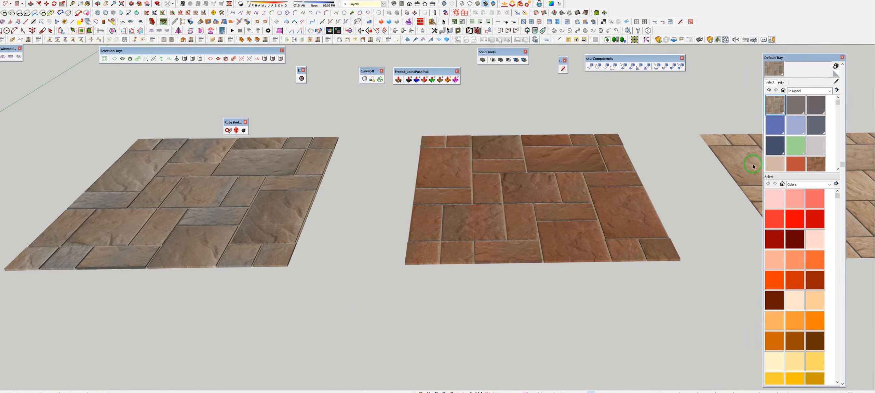
scroll(511, 180, down, 6)
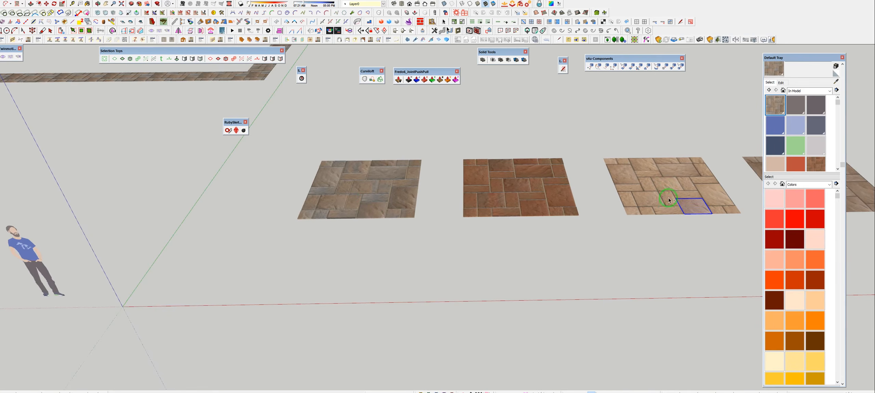
Examine the whole row of paver samples, from the grey-brown sample to the grey one at the far end
shift+middle_drag(669, 200, 189, 229)
scroll(701, 200, down, 5)
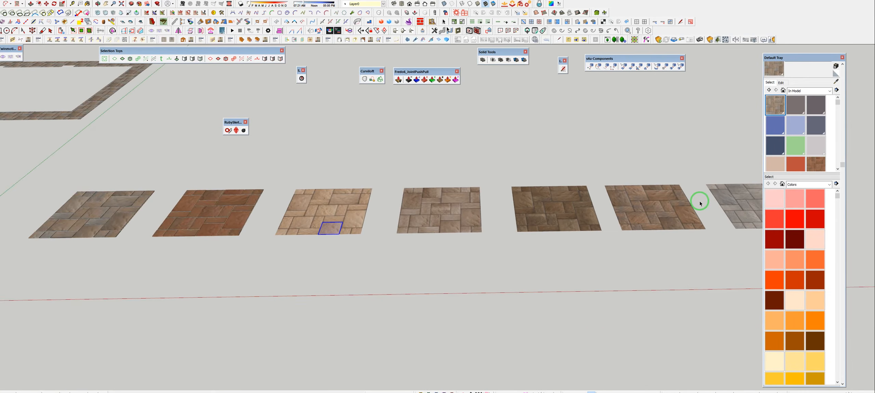
shift+middle_drag(710, 212, 538, 249)
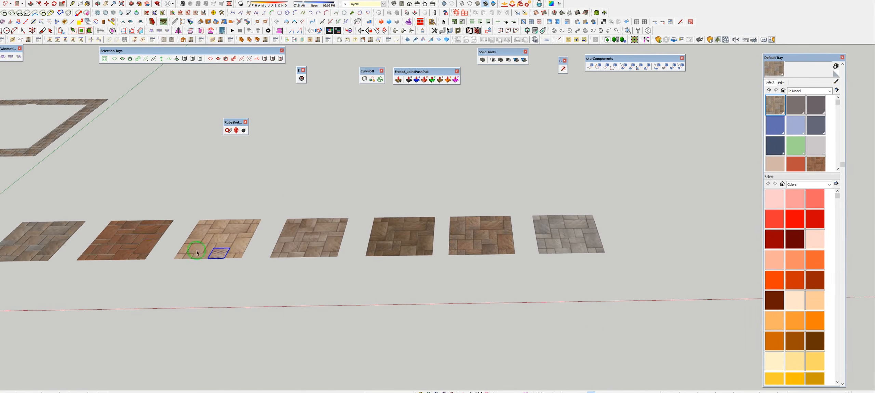
shift+middle_drag(57, 251, 215, 250)
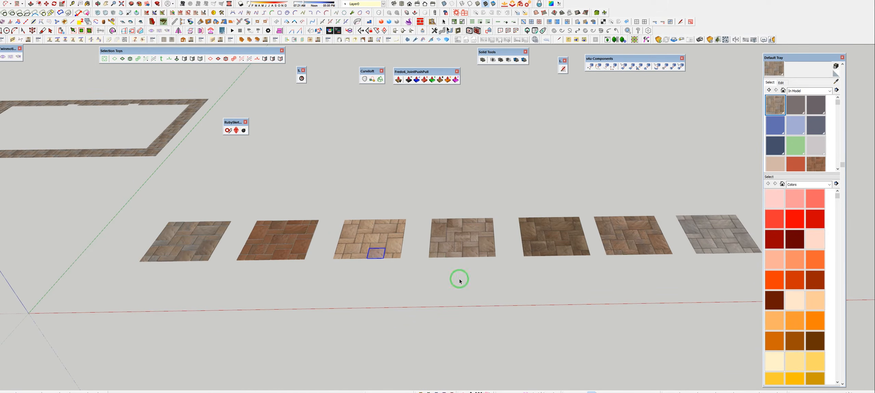
Collapse the materials list, expand the components list and place the blue-grey paver component near the sample row
scroll(772, 94, up, 3)
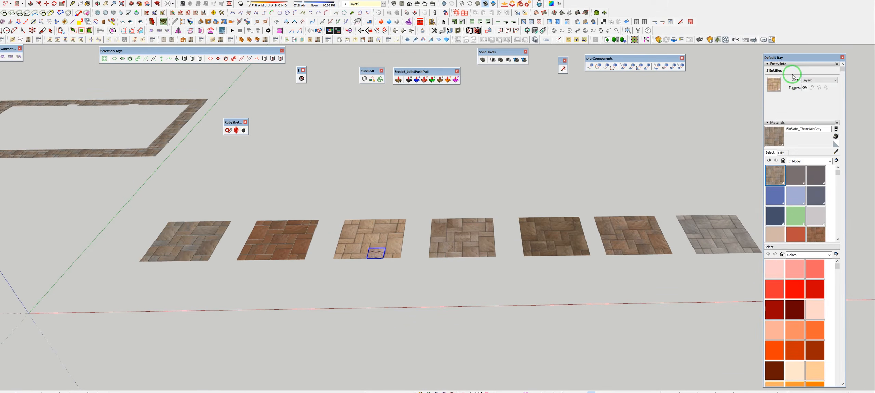
scroll(808, 210, down, 3)
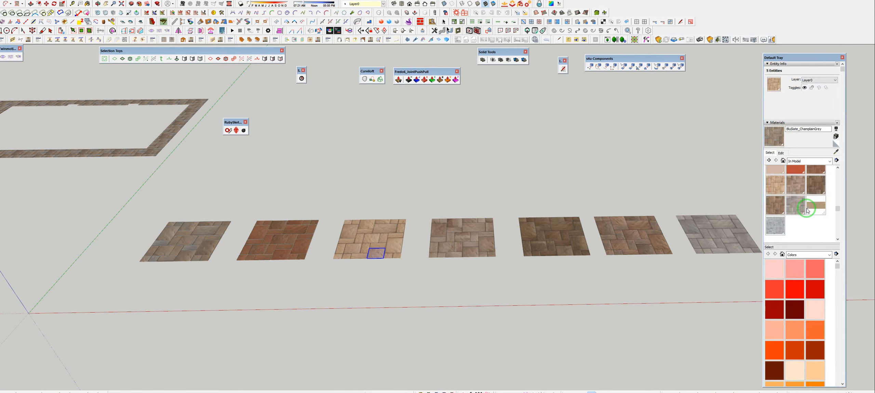
scroll(792, 282, down, 5)
click(782, 122)
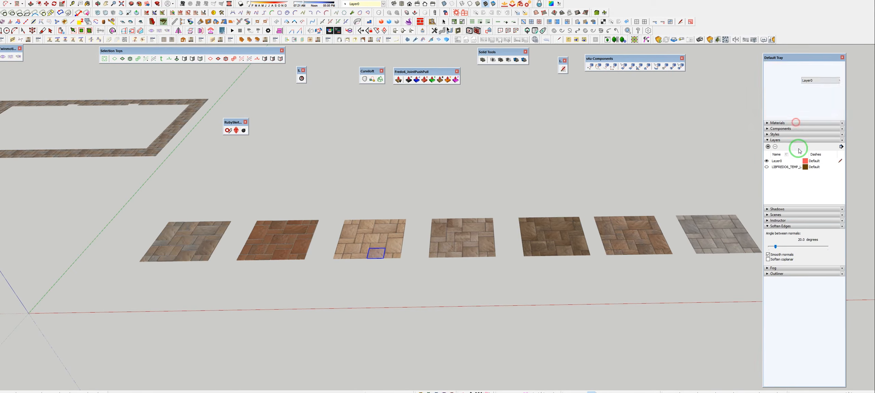
click(782, 129)
click(777, 188)
drag(774, 184, 287, 176)
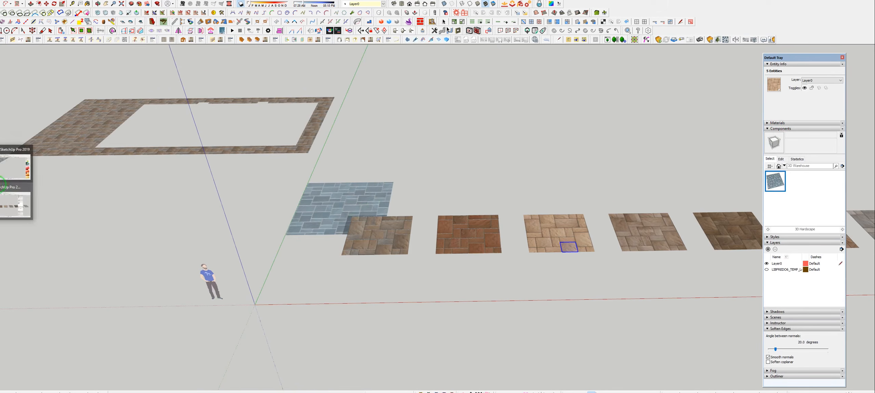
Switch to the other SketchUp model and examine the grey 3D paving strip around the pool opening
click(16, 206)
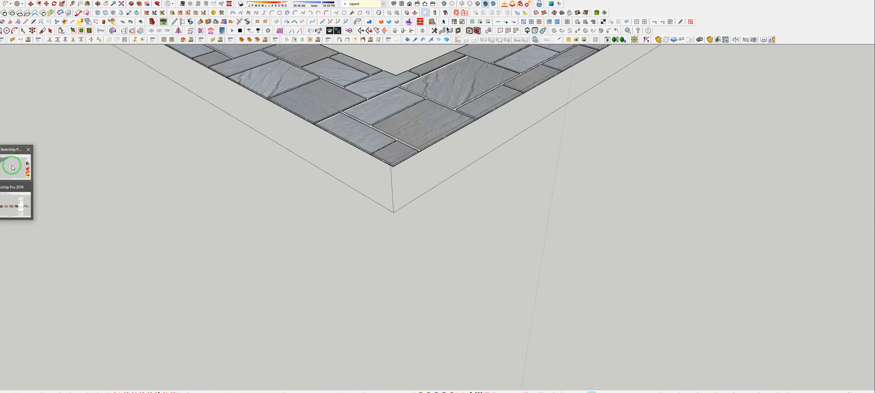
click(13, 168)
shift+middle_drag(447, 123, 569, 379)
scroll(582, 344, down, 3)
scroll(581, 345, down, 5)
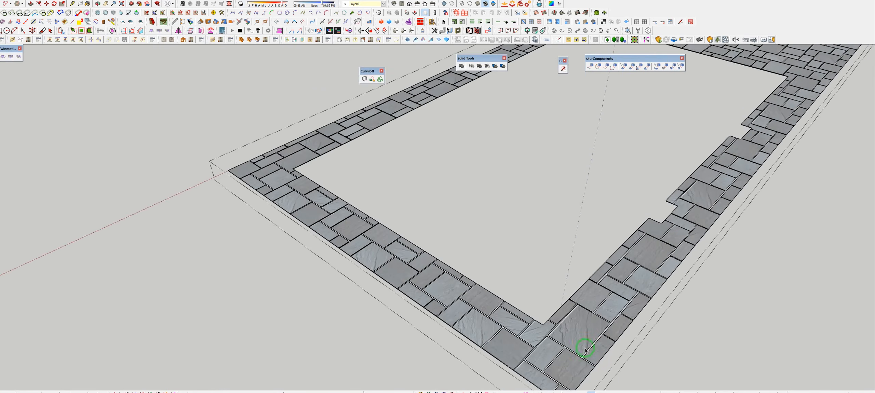
Examine the grey paving around the pool, water features and pergola in the completed backyard model
middle_drag(735, 228, 461, 219)
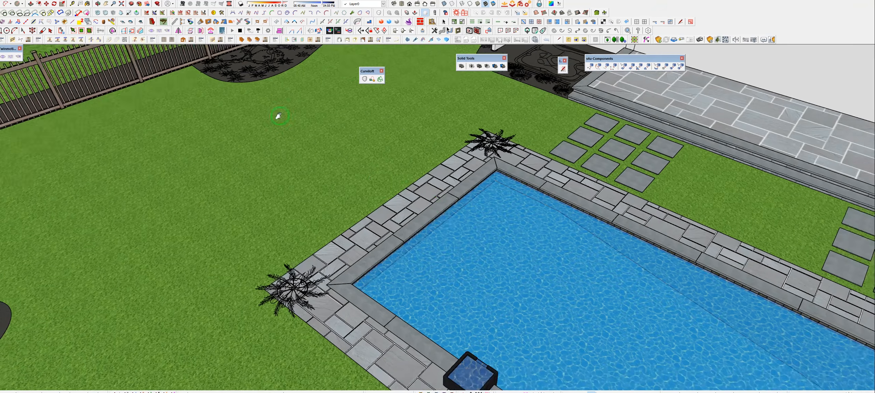
middle_drag(278, 118, 403, 182)
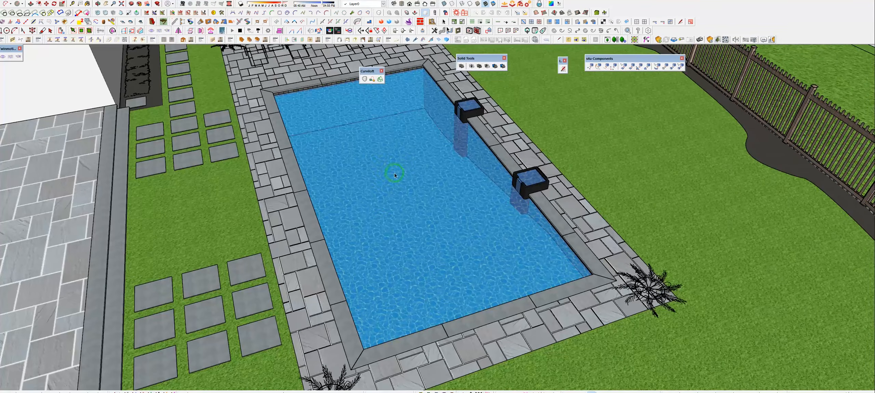
shift+middle_drag(382, 209, 405, 328)
middle_drag(441, 209, 581, 202)
scroll(230, 83, up, 5)
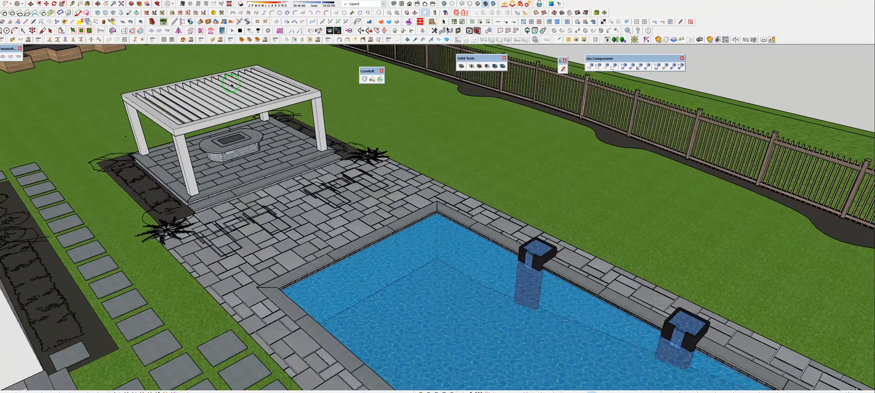
scroll(265, 266, up, 6)
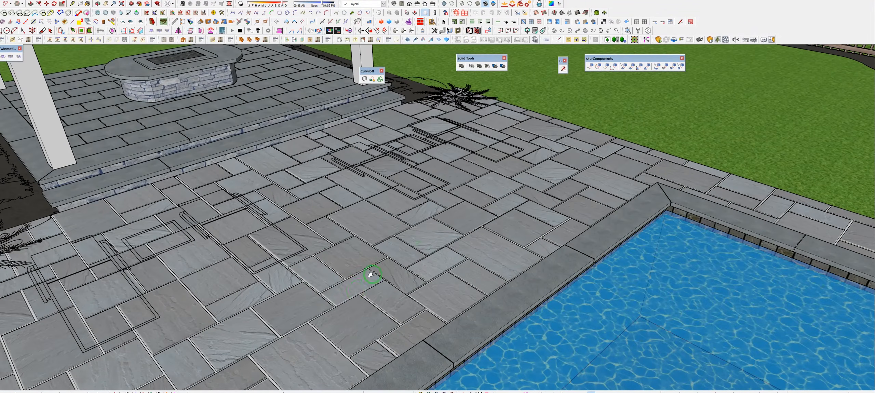
middle_drag(372, 274, 287, 283)
middle_drag(304, 160, 168, 267)
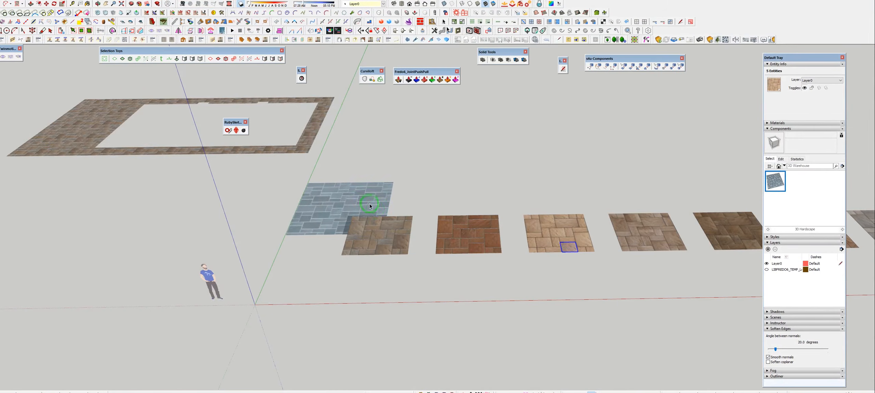
Move the blue-grey paver component clear of the grey-brown sample, into the open area behind the row
click(370, 206)
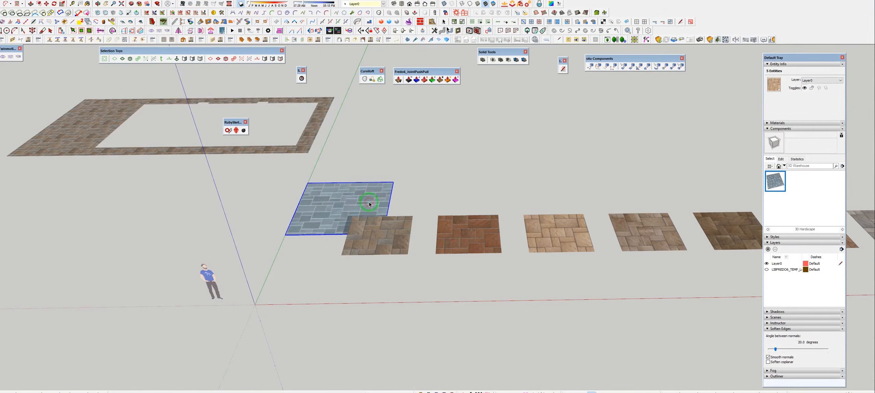
middle_drag(371, 206, 366, 227)
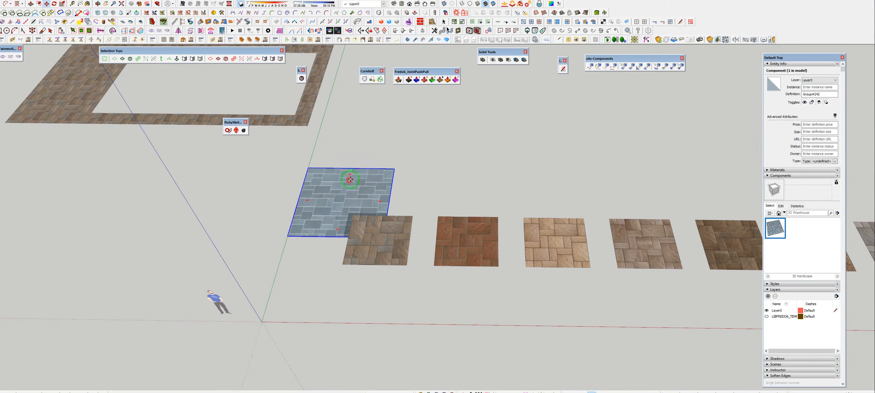
drag(350, 179, 421, 127)
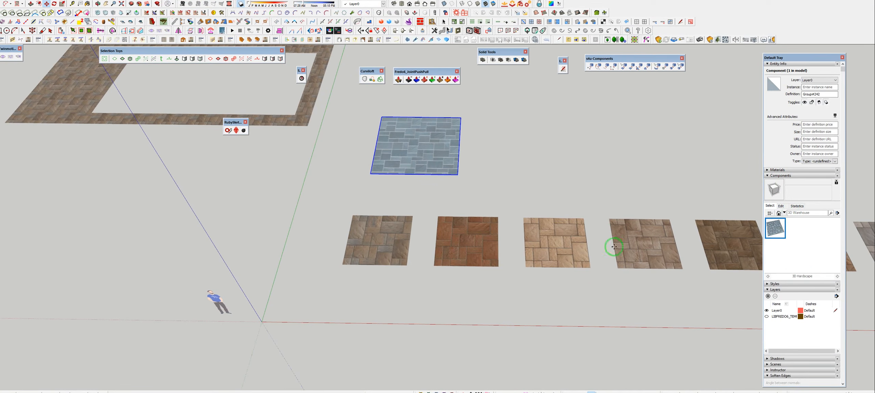
Select the grey-brown paver sample, review its entity info and available component commands, and clear the selection
click(376, 246)
right_click(372, 231)
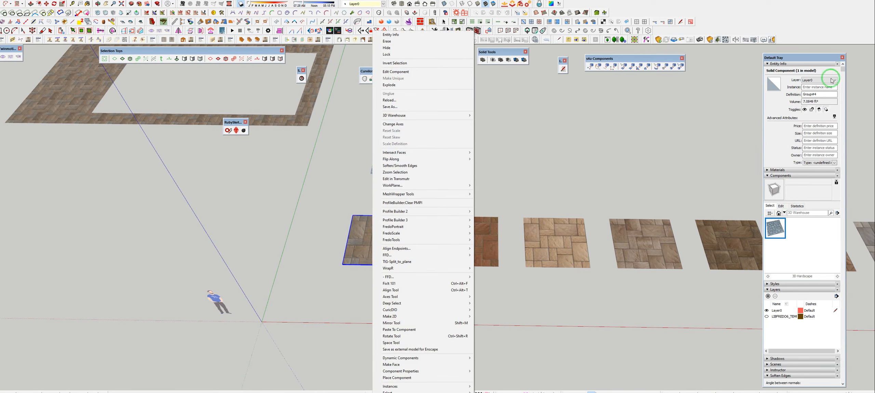
mouse_move(382, 186)
click(534, 297)
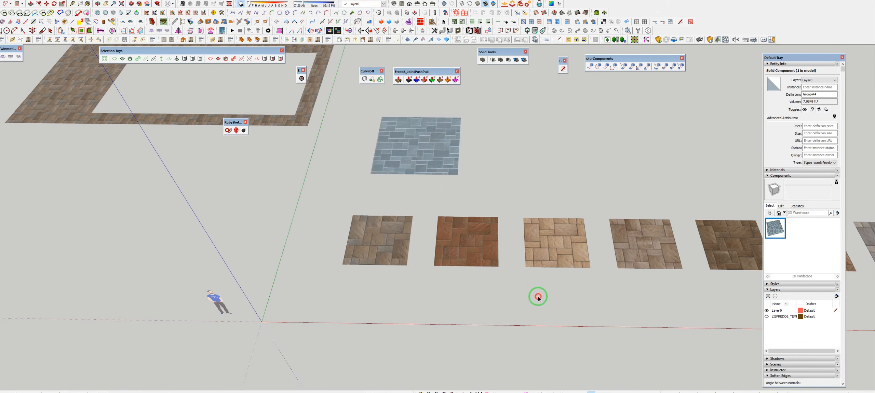
Examine the grey-brown and red paver samples close up and compare them with the rest of the row
scroll(420, 260, up, 6)
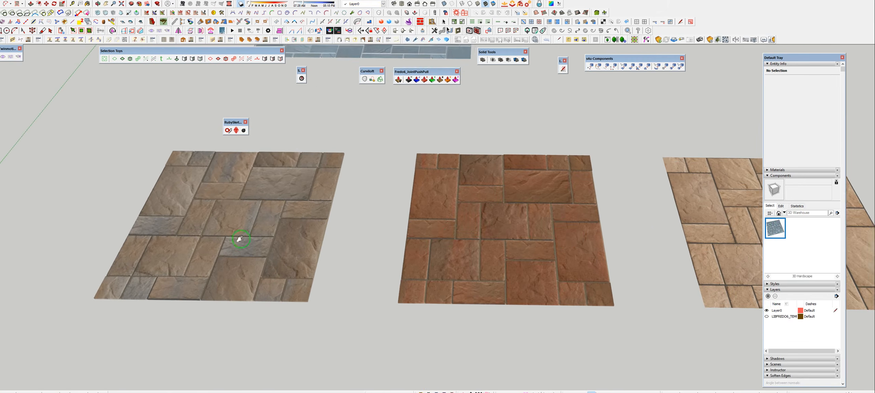
scroll(342, 221, down, 8)
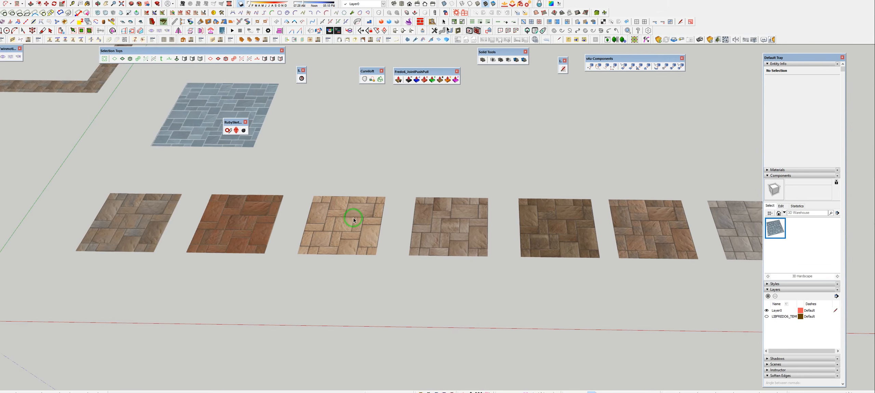
scroll(354, 217, down, 3)
shift+middle_drag(355, 215, 678, 265)
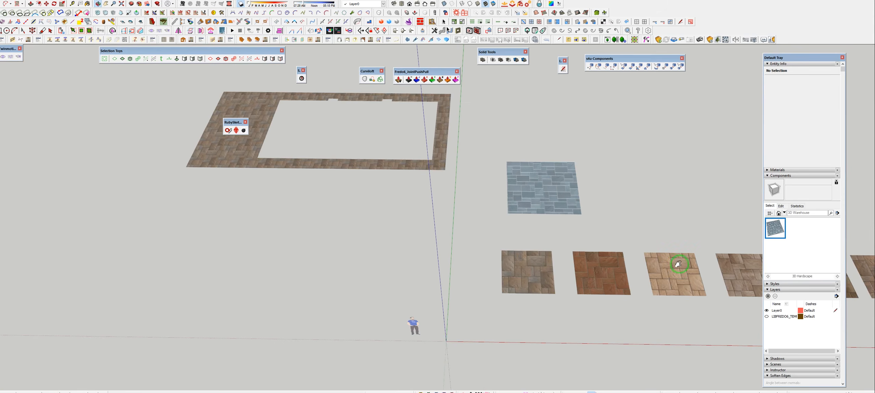
Examine the stone relief and joints on the wide end of the pool patio from low angles
scroll(244, 98, up, 10)
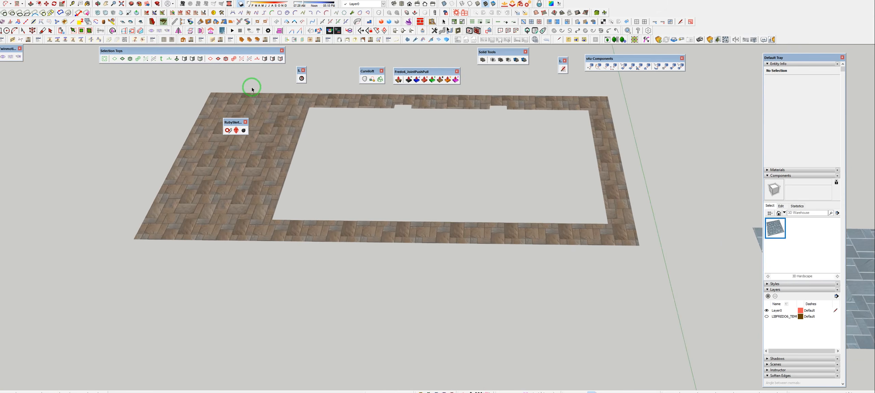
middle_drag(257, 177, 296, 70)
scroll(398, 163, up, 6)
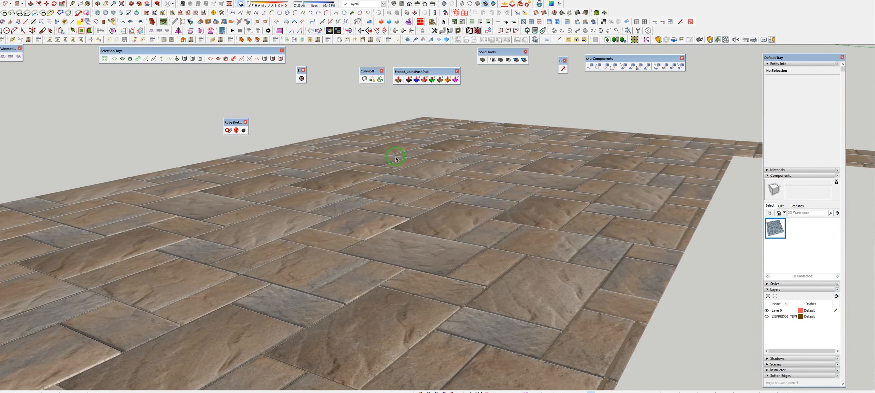
scroll(396, 157, up, 4)
middle_drag(398, 154, 219, 145)
scroll(226, 147, down, 5)
middle_drag(393, 211, 137, 217)
scroll(331, 121, down, 4)
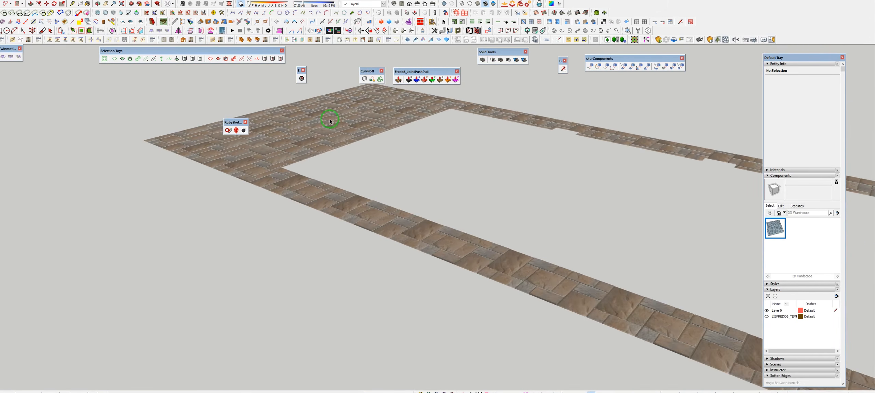
Review the patio's paving pattern both close up and across its full outline around the pool opening
shift+middle_drag(332, 121, 332, 174)
scroll(329, 141, up, 8)
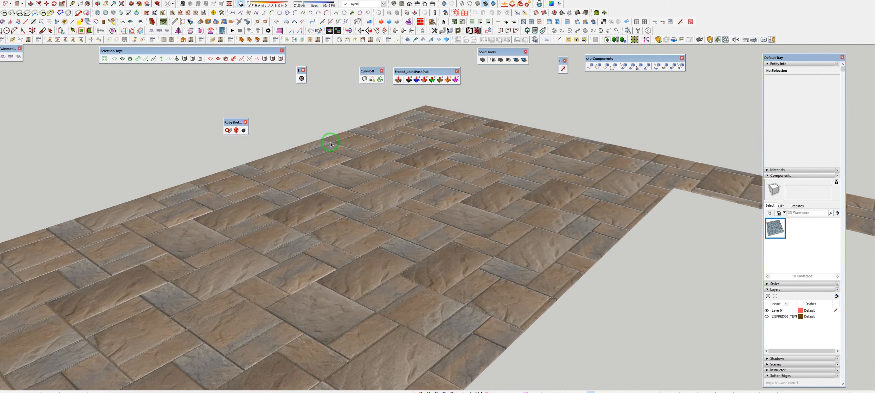
scroll(356, 133, down, 4)
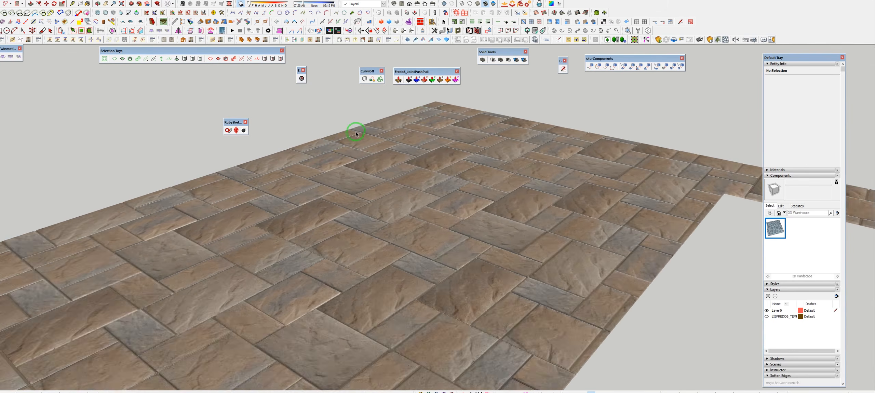
scroll(356, 133, down, 6)
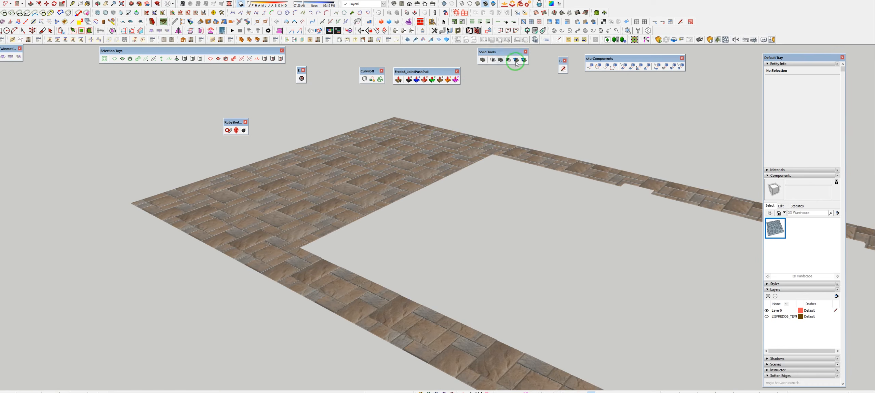
scroll(301, 161, down, 3)
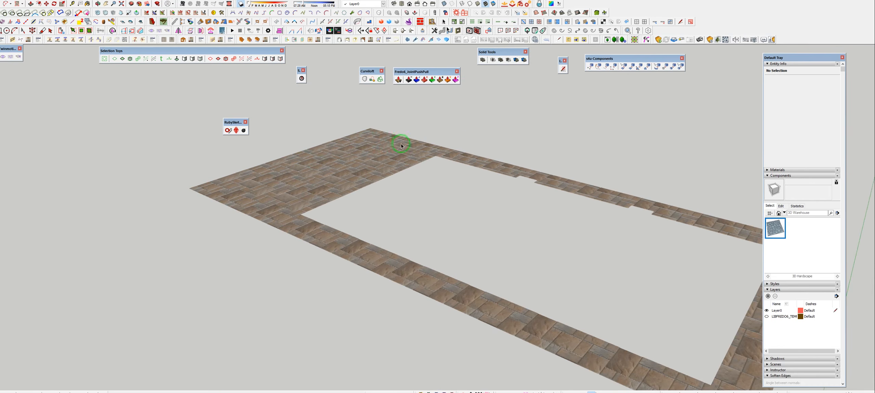
scroll(376, 137, down, 5)
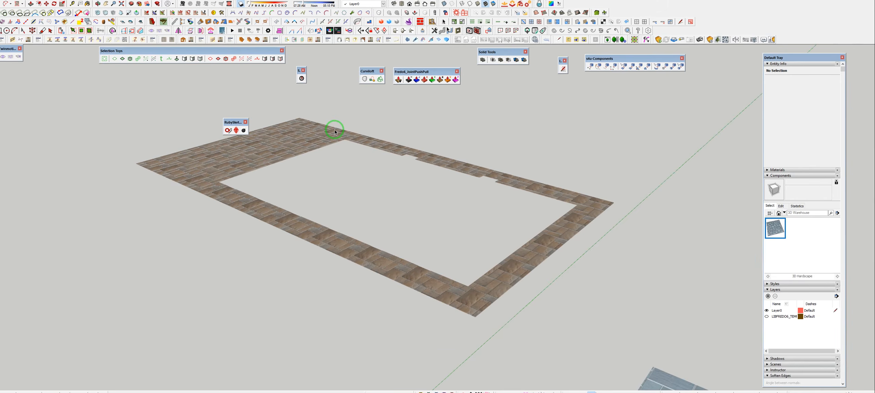
scroll(270, 133, up, 3)
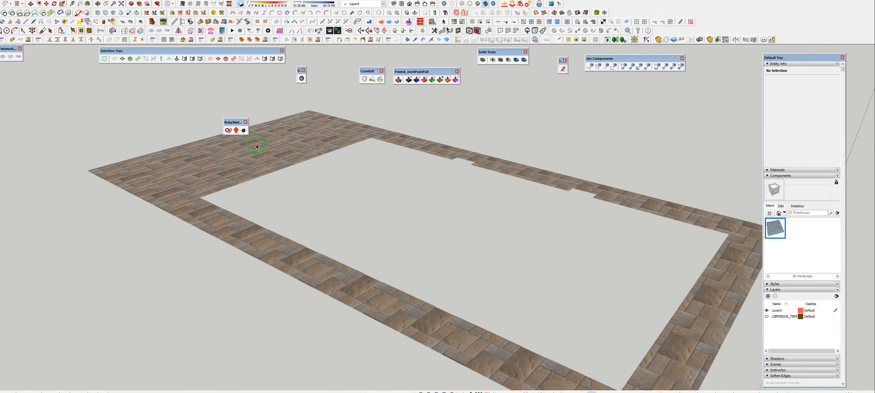
scroll(274, 112, down, 2)
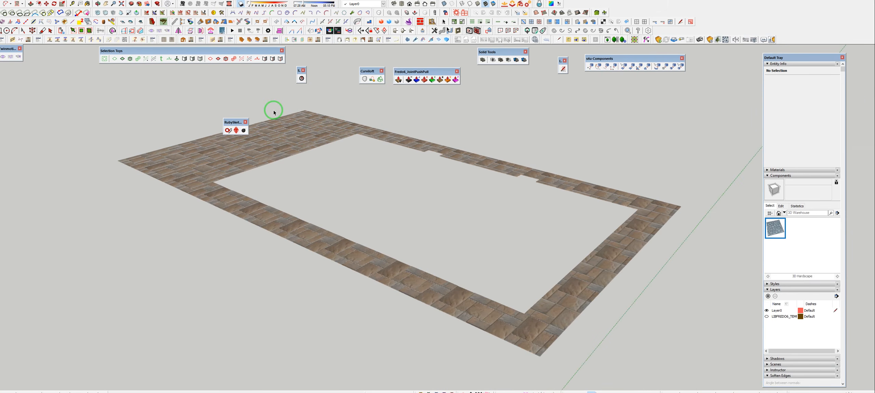
scroll(288, 117, down, 2)
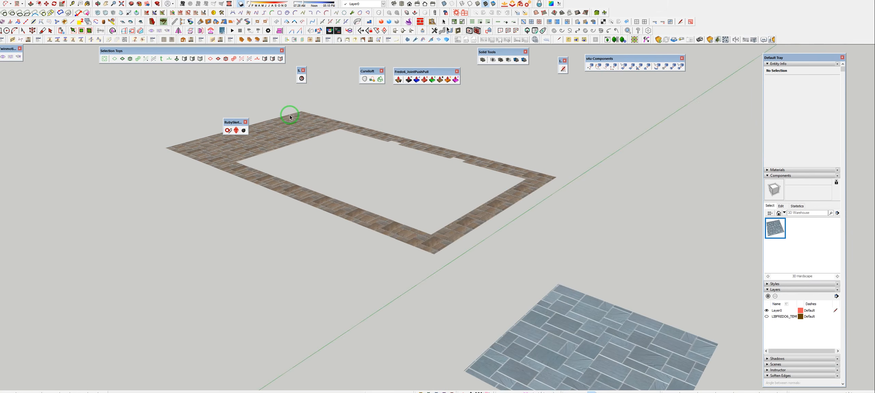
scroll(129, 125, up, 5)
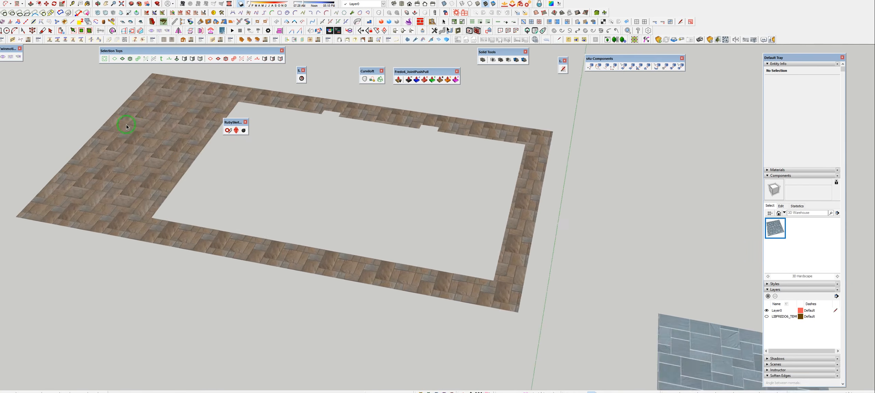
Select the trimmed patio paving group and review its entity info and full extent beside the paver samples
shift+middle_drag(223, 218, 314, 229)
click(230, 182)
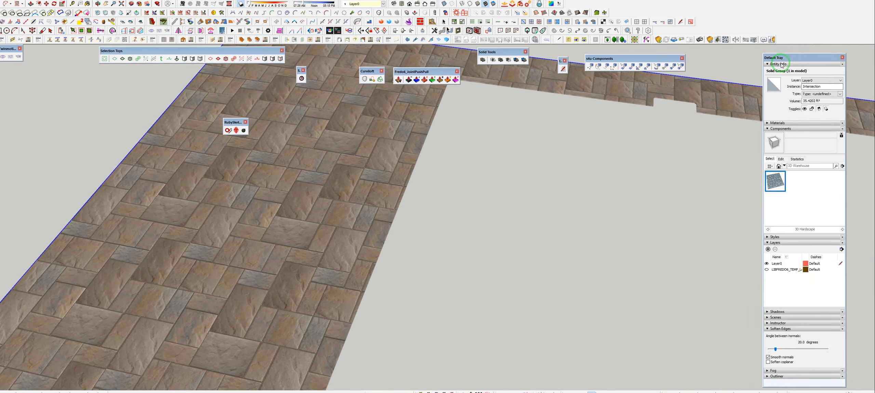
scroll(372, 222, down, 5)
shift+middle_drag(377, 256, 383, 133)
scroll(376, 135, down, 8)
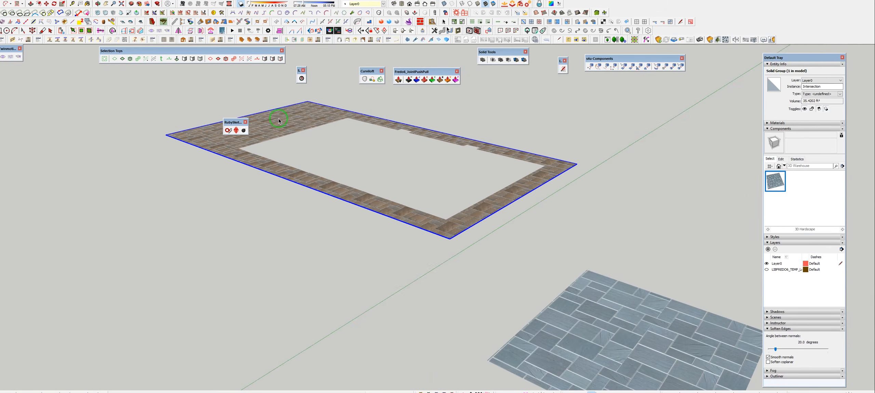
scroll(332, 121, down, 3)
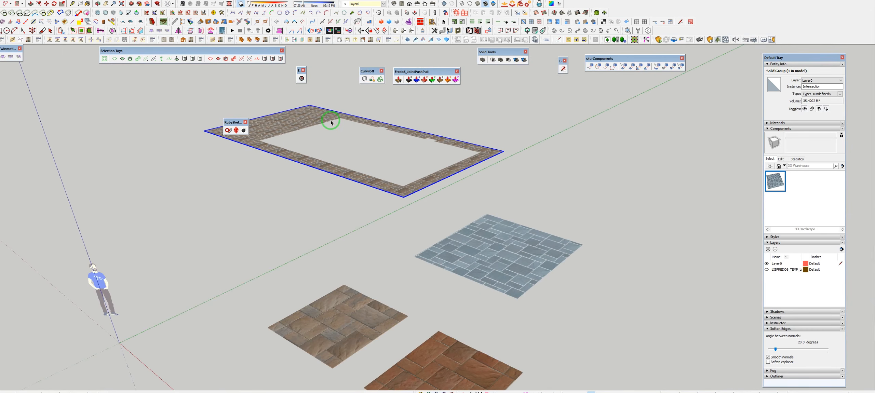